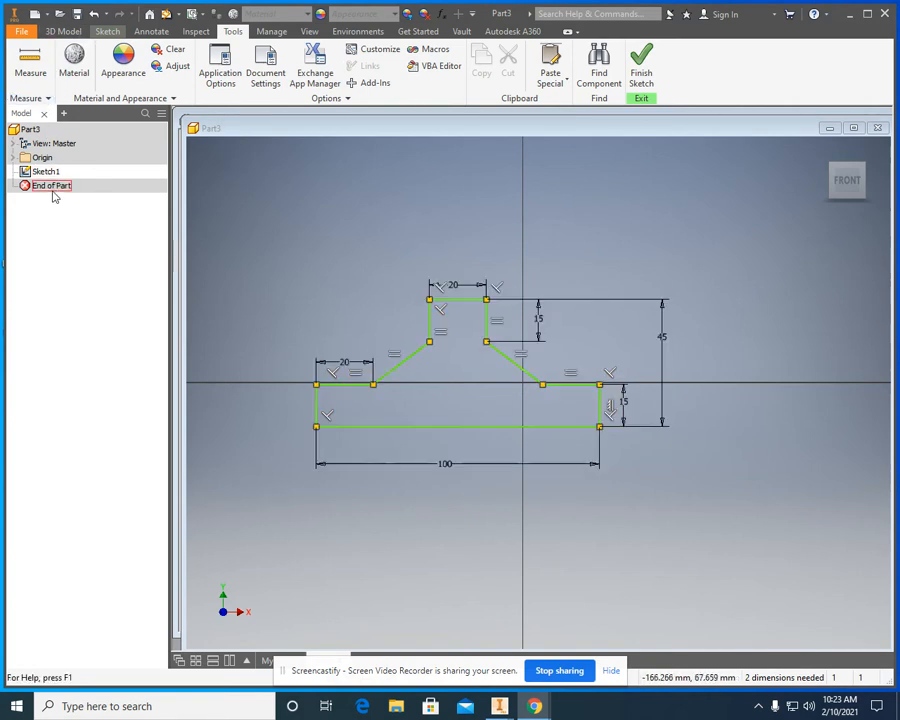
Step: Check that the Model browser is enabled in the list of visible user interface elements
left_click(78, 32)
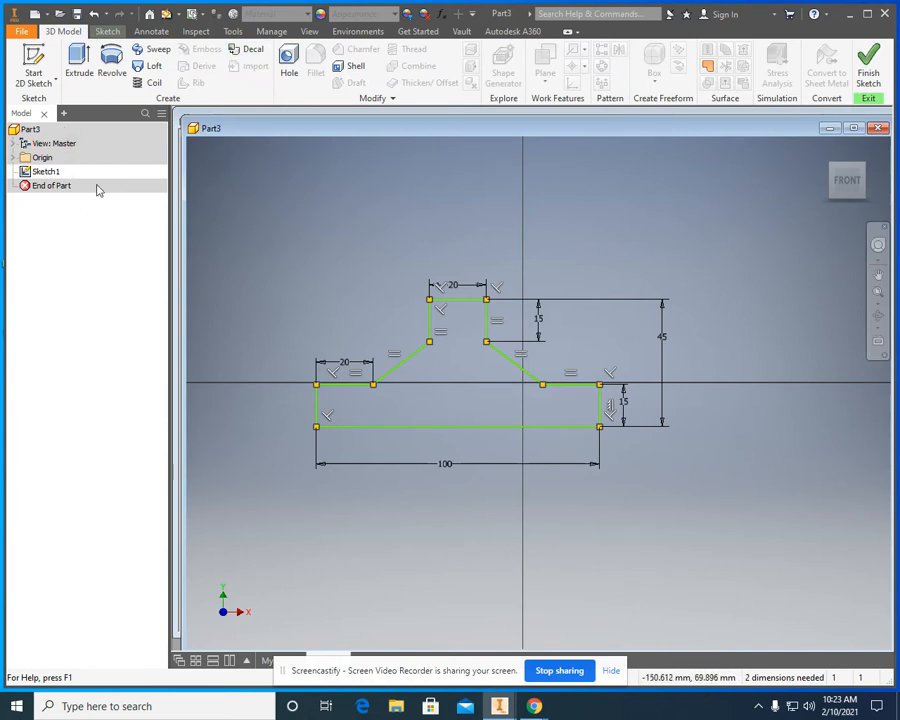
left_click(309, 33)
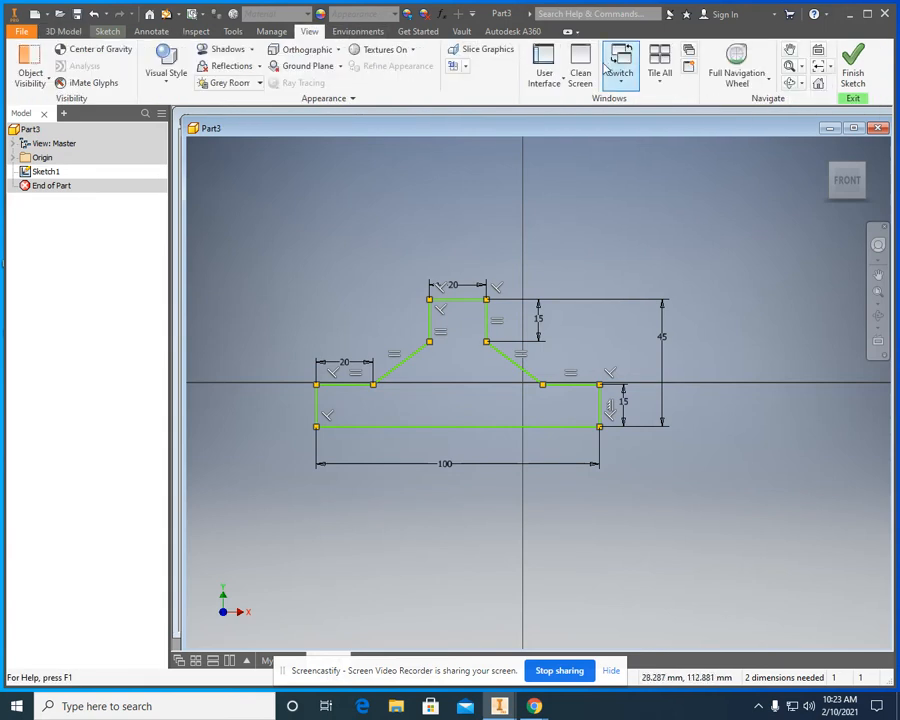
left_click(550, 64)
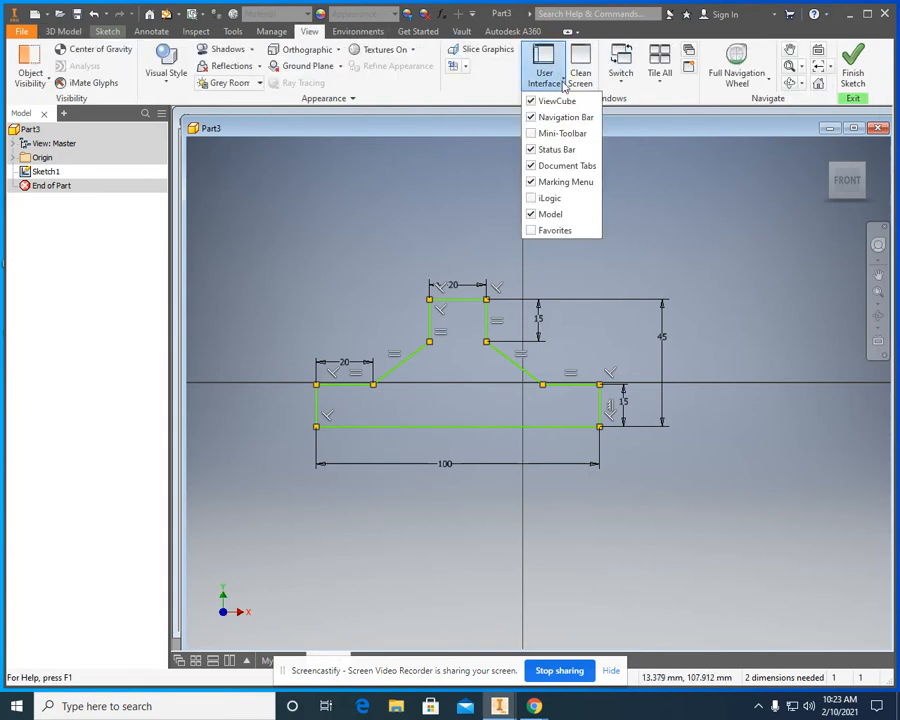
left_click(576, 216)
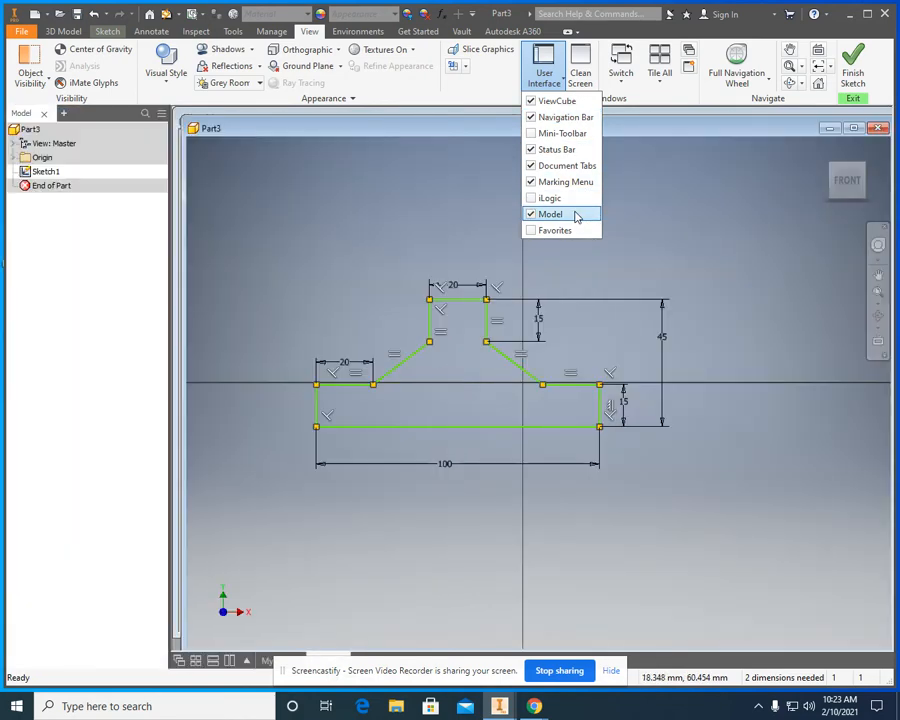
left_click(49, 31)
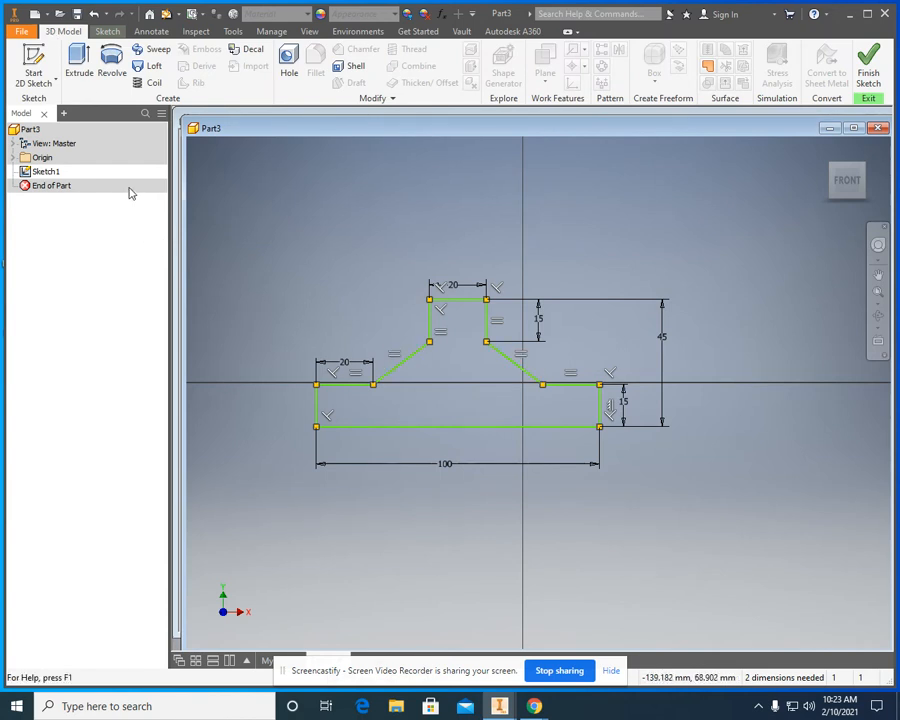
Step: Hide all constraints of Sketch1 and show them again, repeating the toggle twice
right_click(50, 174)
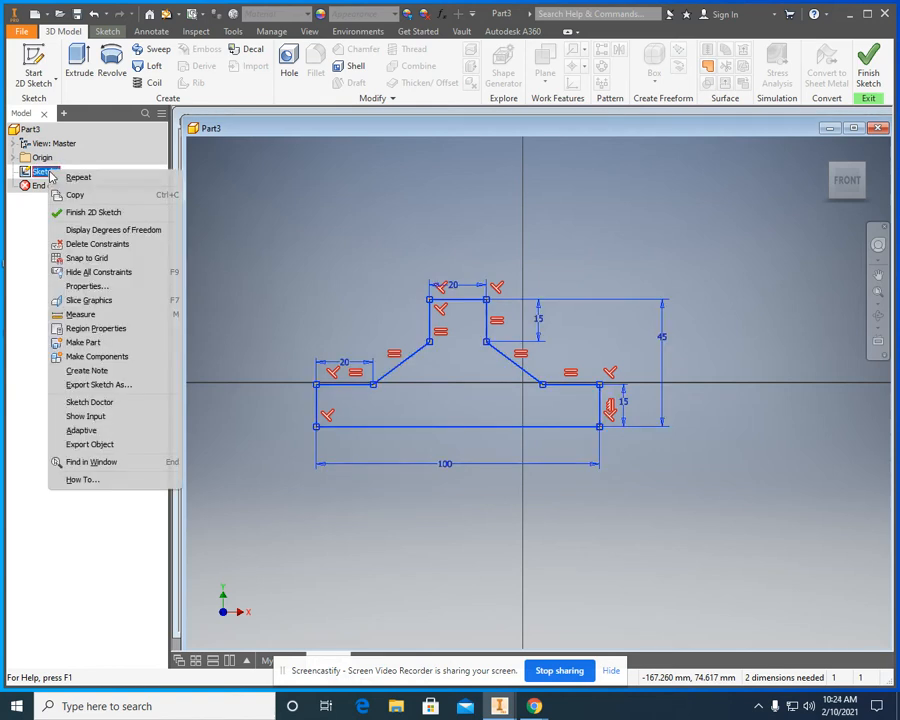
left_click(93, 272)
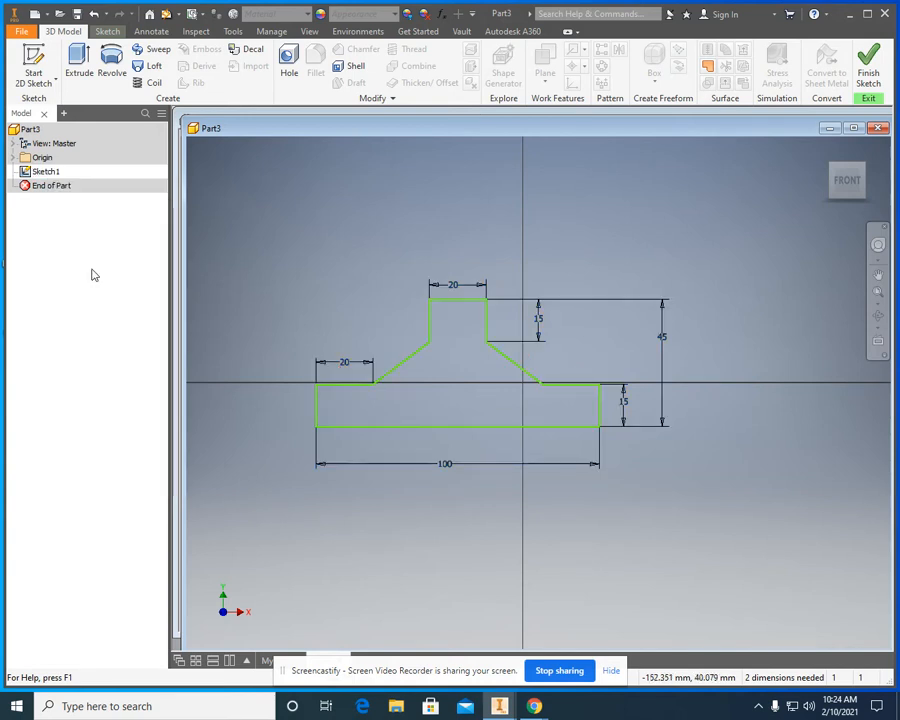
right_click(50, 173)
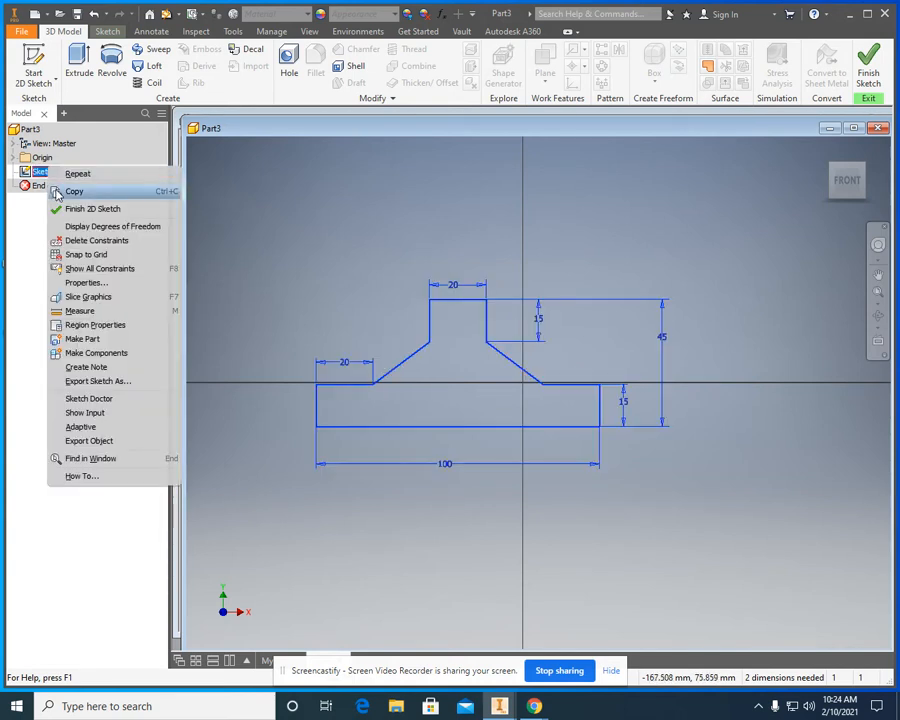
left_click(92, 268)
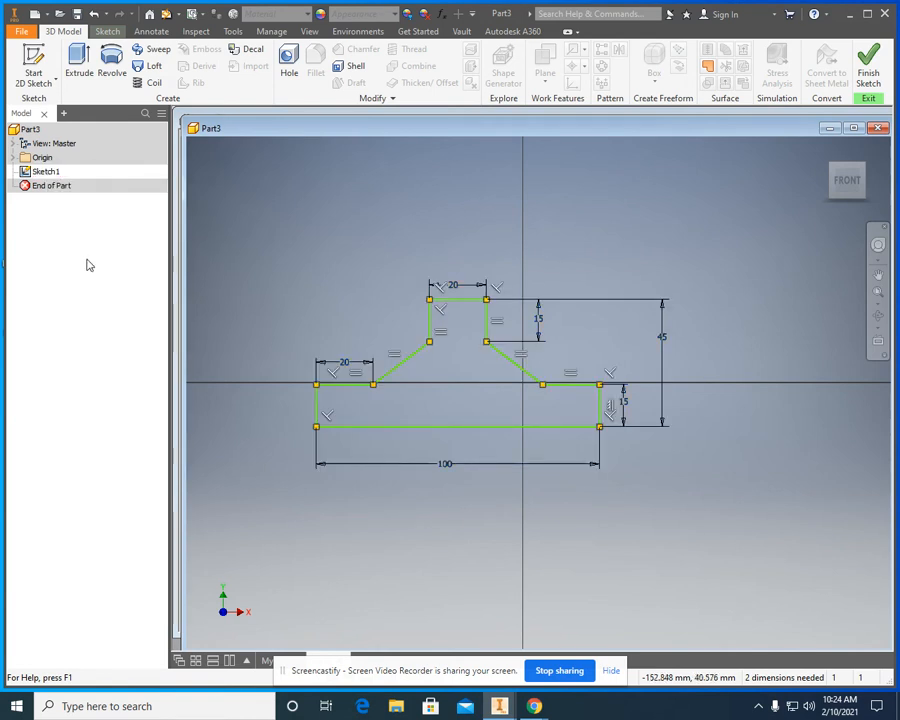
right_click(46, 172)
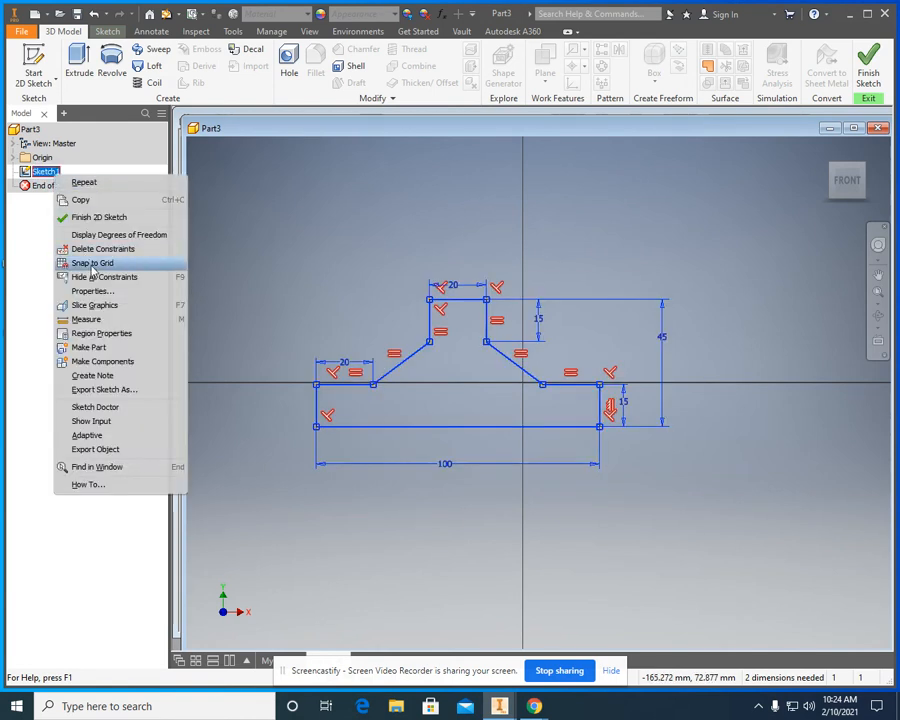
left_click(92, 276)
right_click(45, 172)
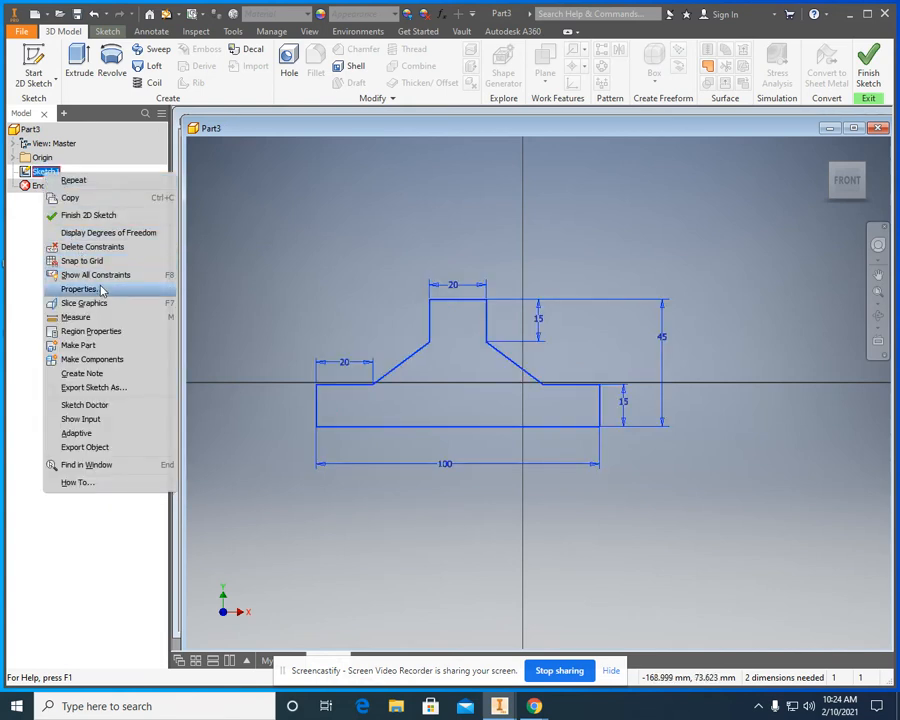
left_click(98, 276)
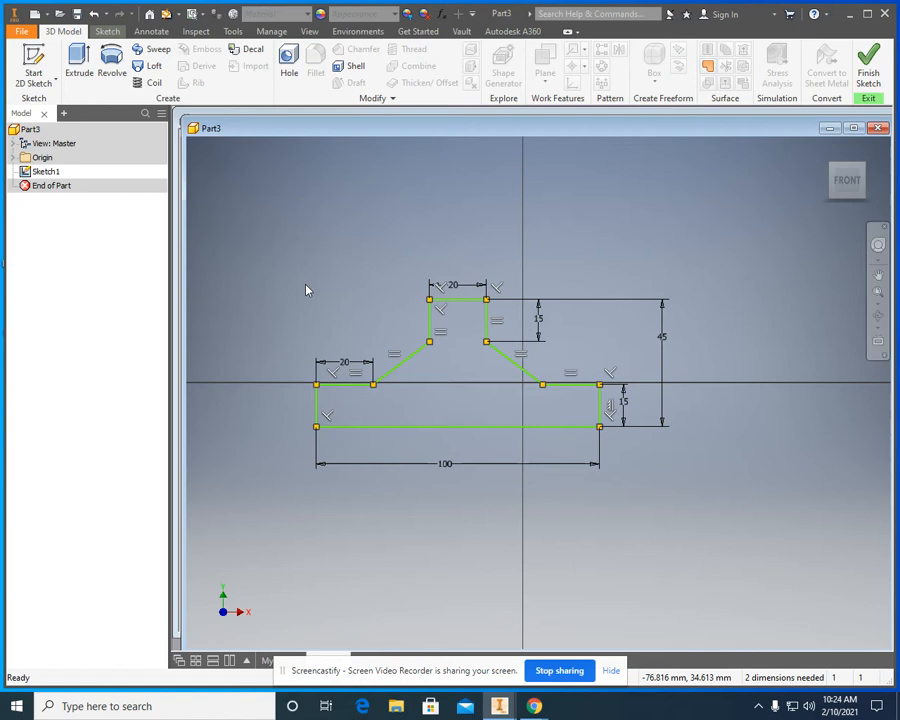
Step: Create a new part and start a 2D sketch on the front (XY) origin plane
left_click(17, 31)
mouse_move(53, 87)
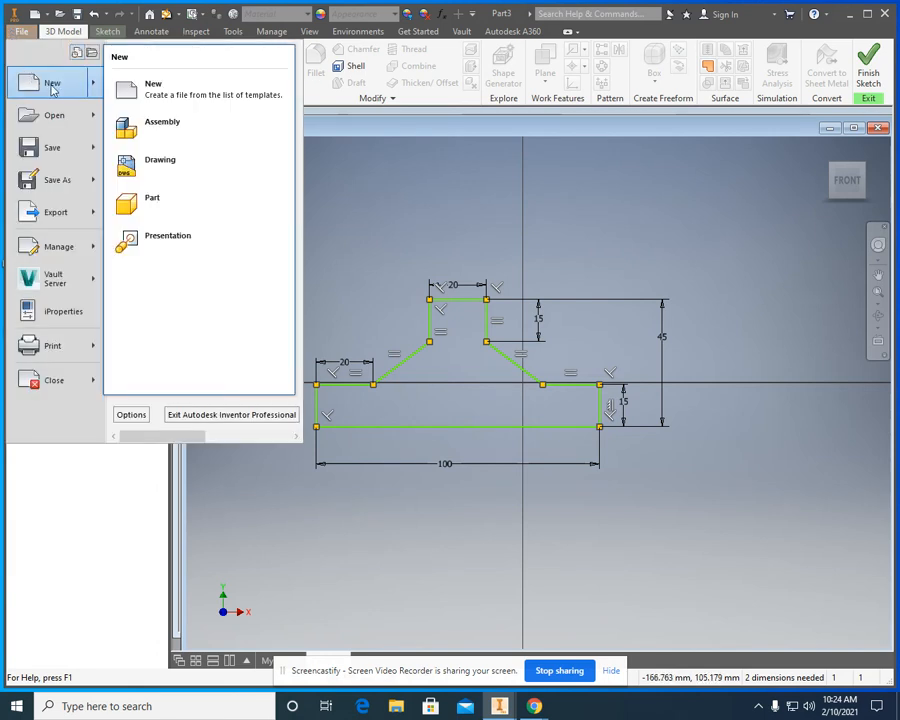
left_click(147, 198)
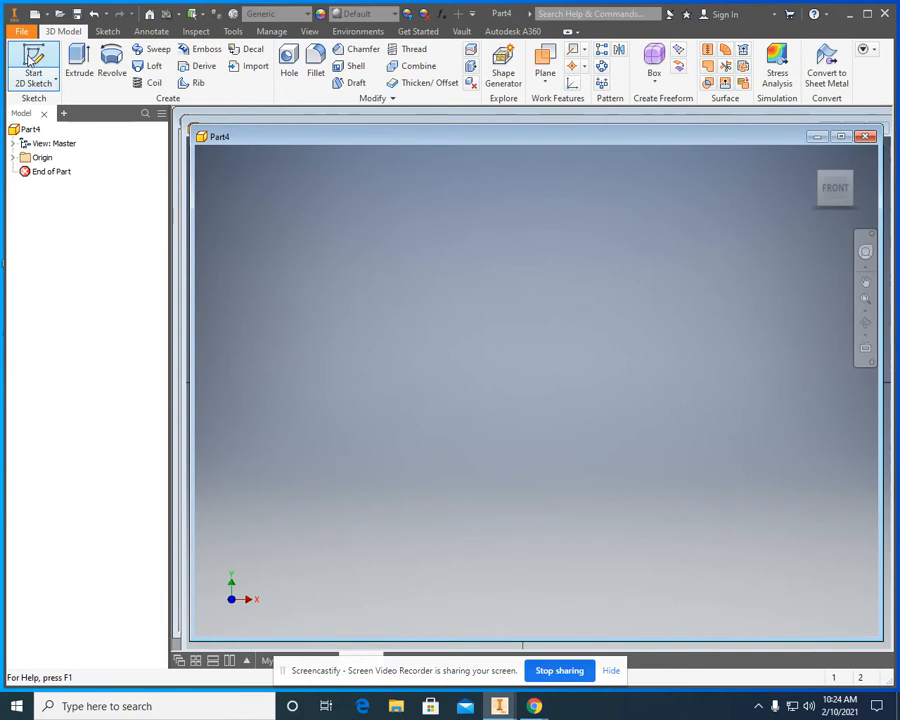
left_click(38, 60)
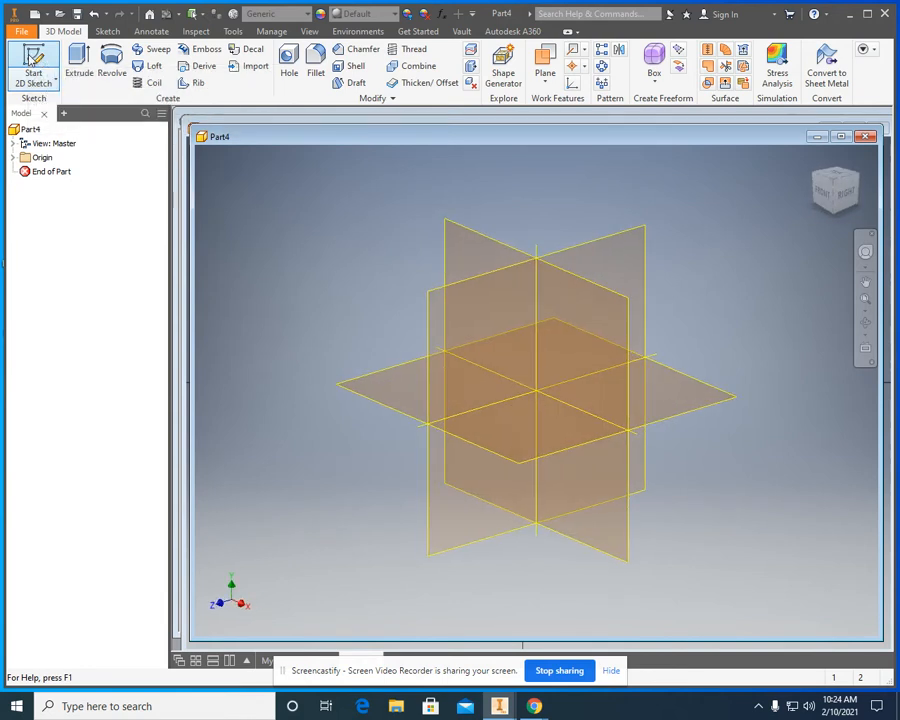
left_click(466, 253)
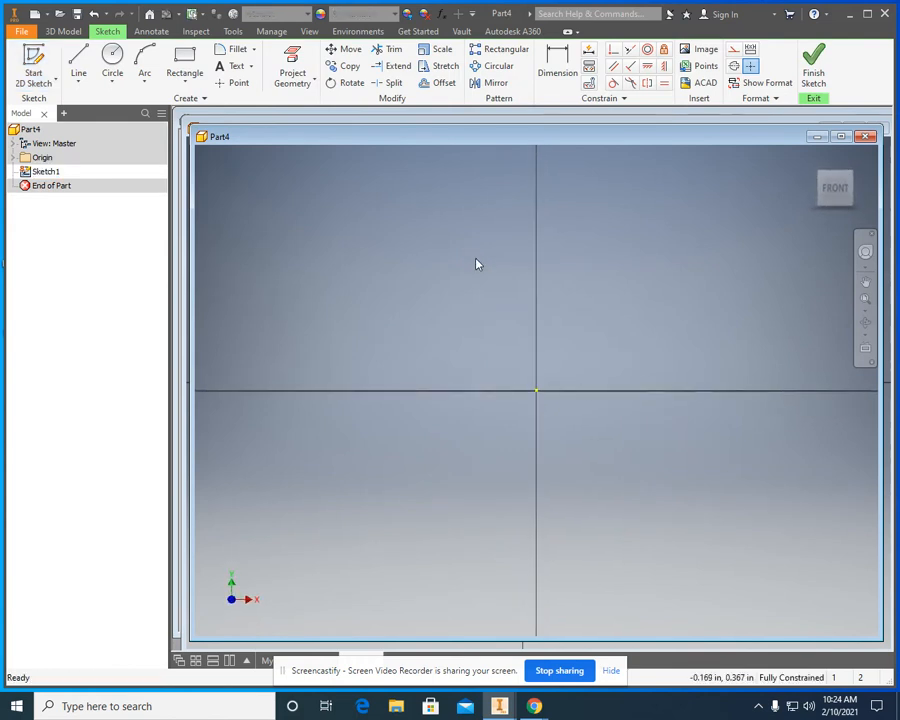
Step: Draw a horizontal base line about 0.8 in long along the X axis, starting at the sketch origin
middle_click_drag(477, 266, 345, 275)
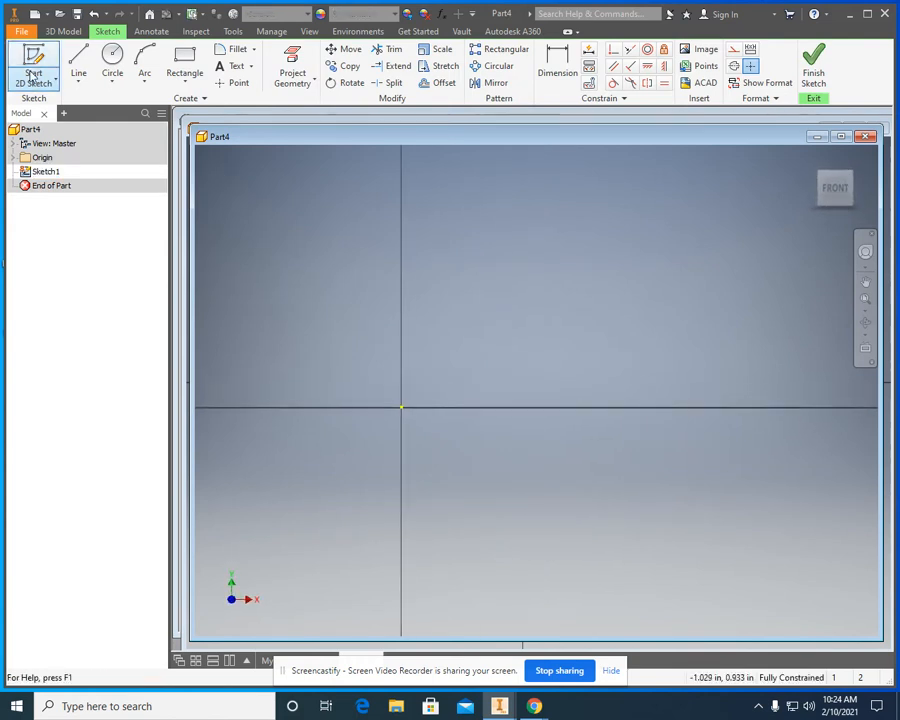
left_click(77, 64)
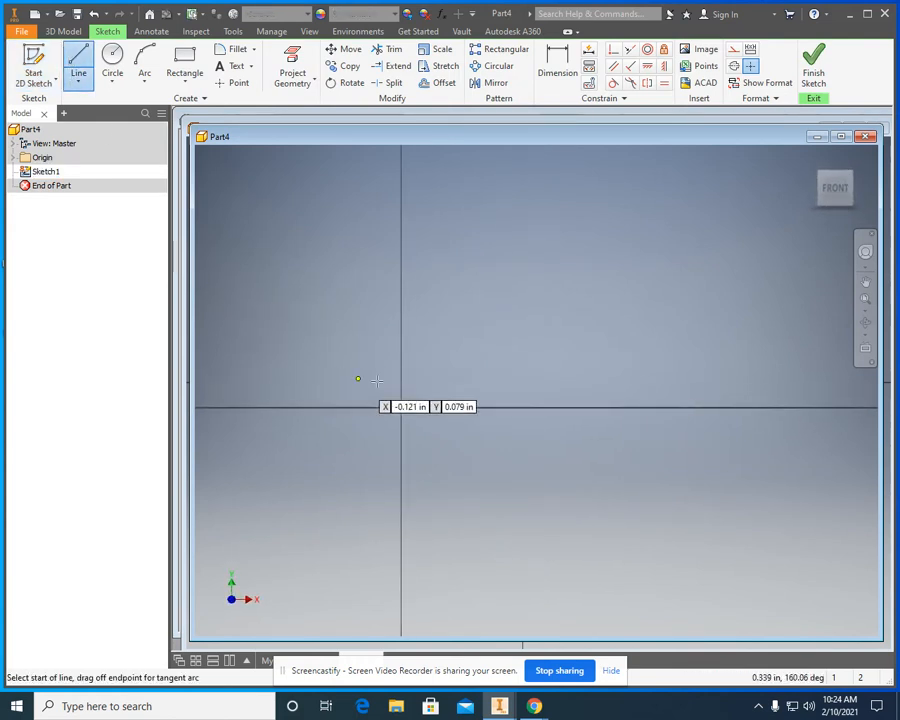
left_click(401, 407)
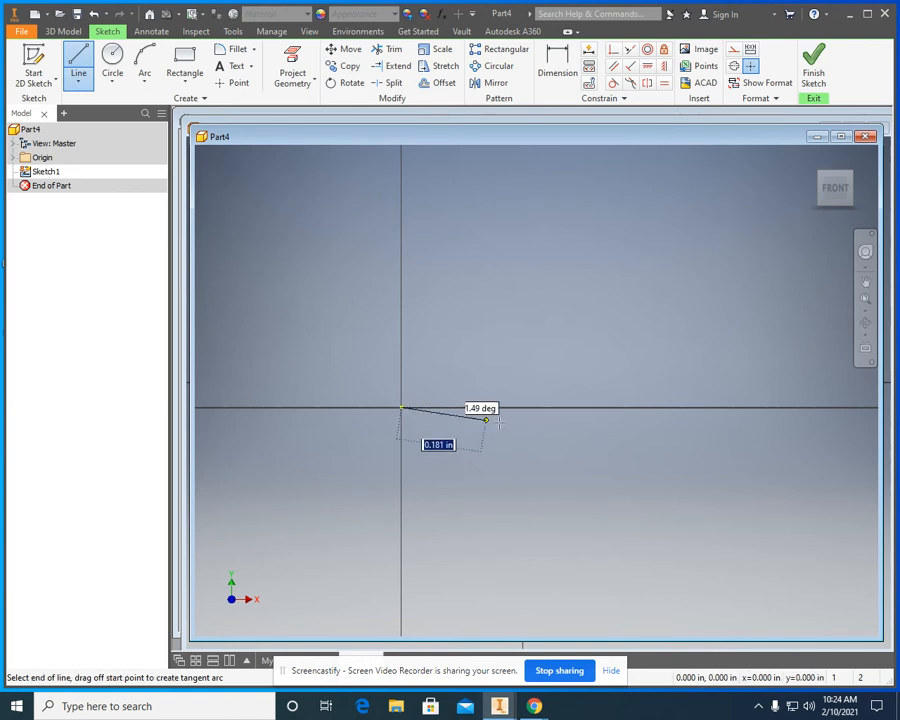
left_click(691, 407)
right_click(668, 373)
left_click(712, 372)
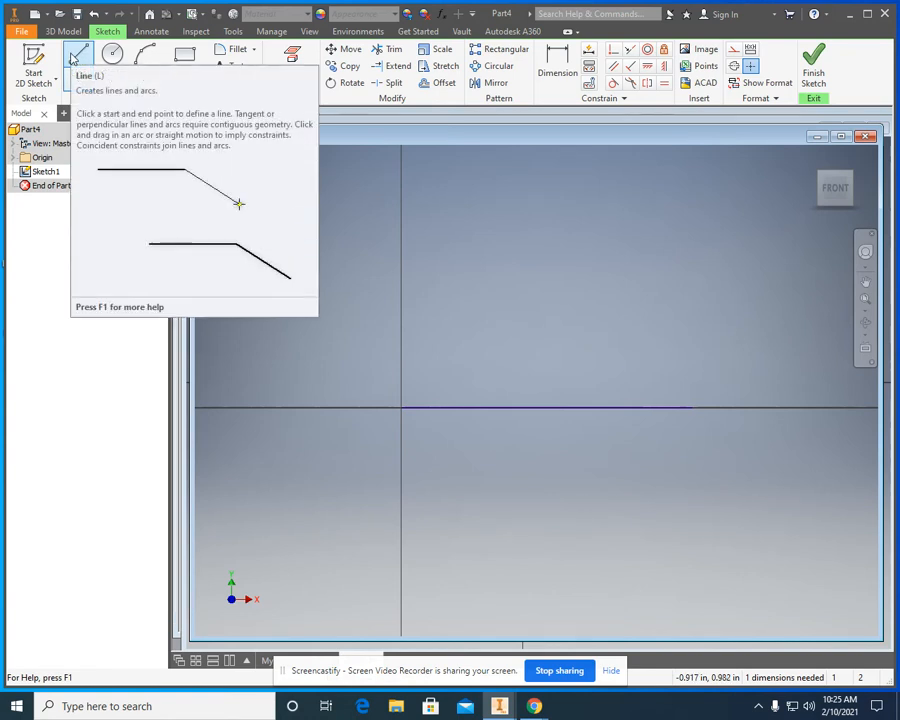
Step: Draw the profile's left side from the origin: a short rise, a horizontal ledge about 0.27 in, a slope, another rise and the top edge
left_click(72, 58)
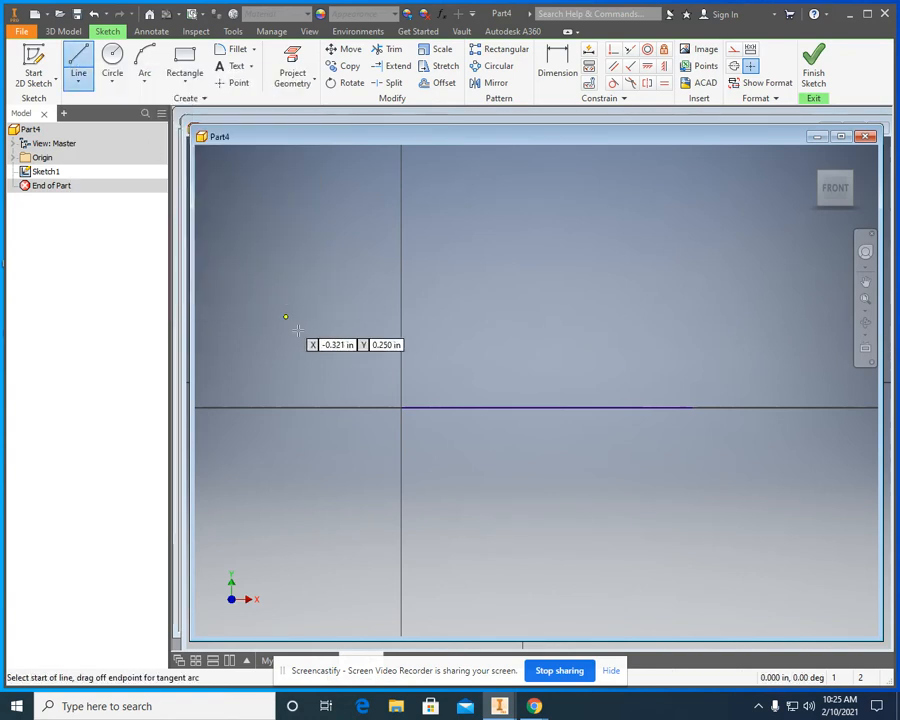
left_click(401, 407)
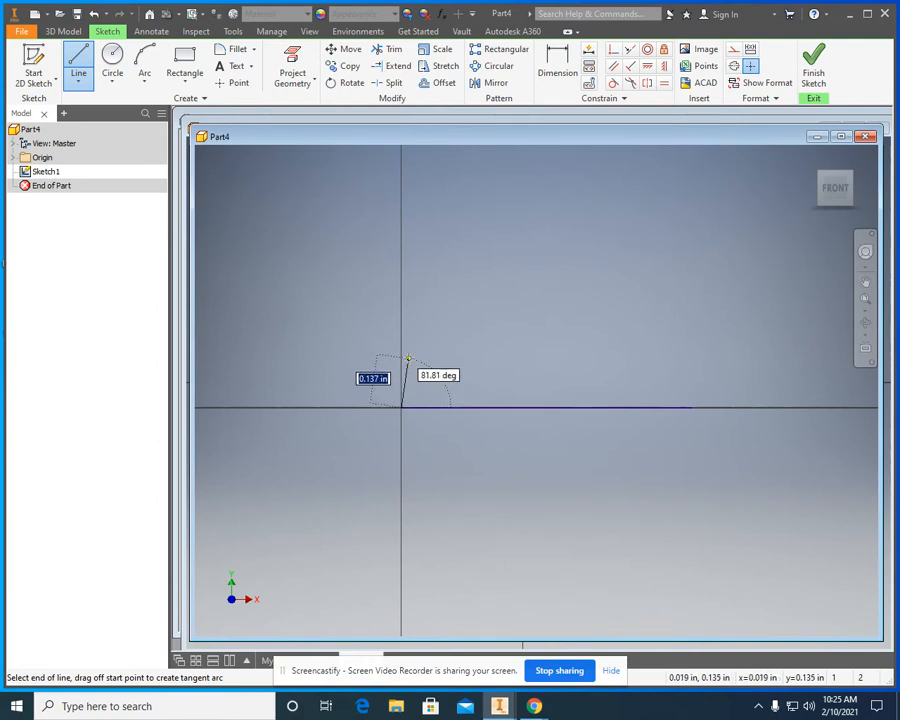
left_click(408, 358)
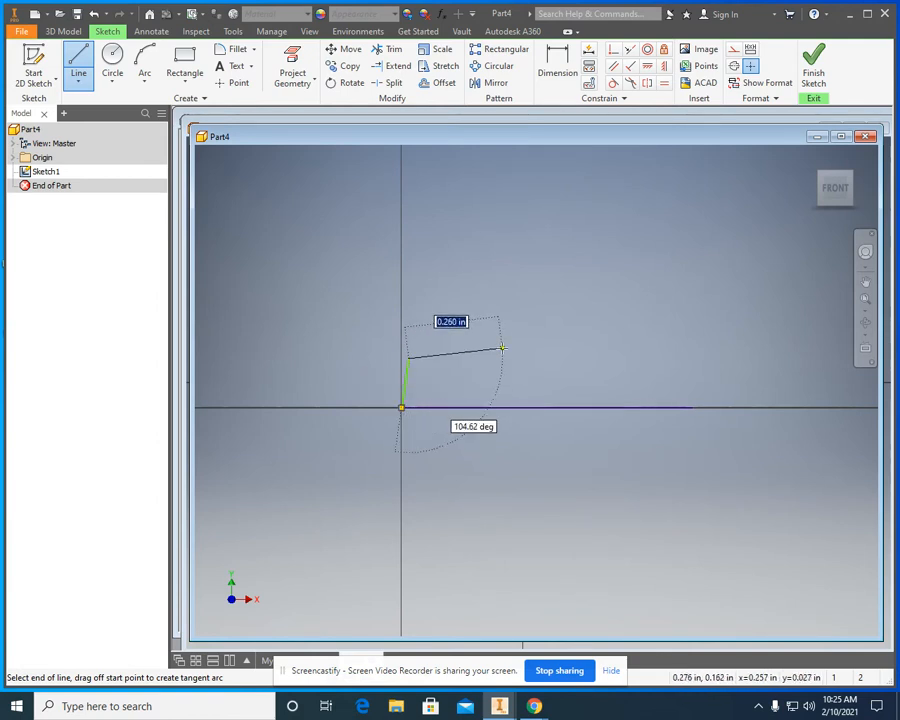
left_click(508, 357)
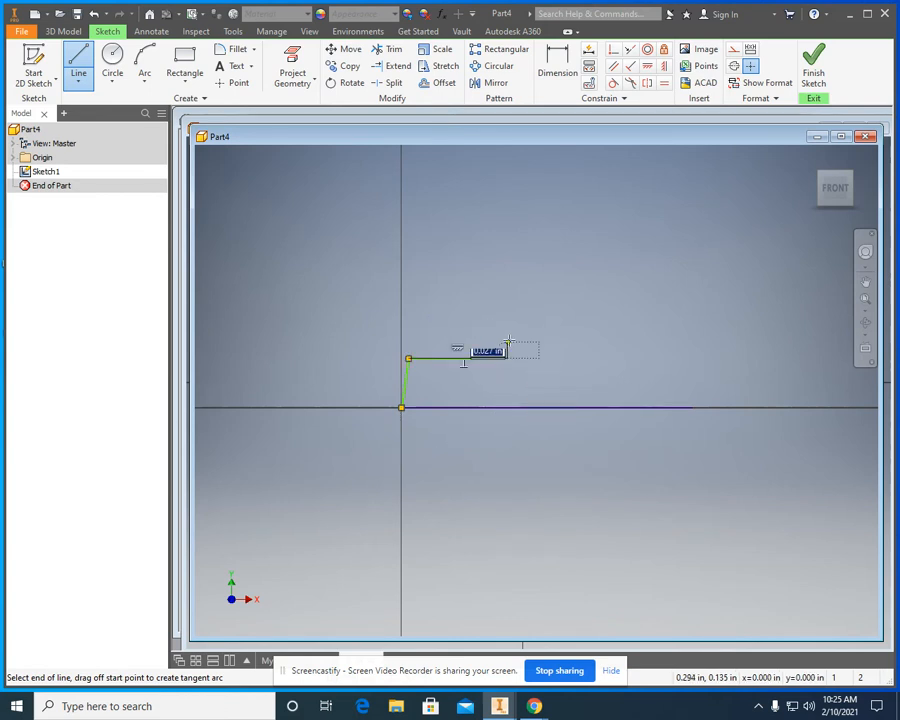
left_click(535, 316)
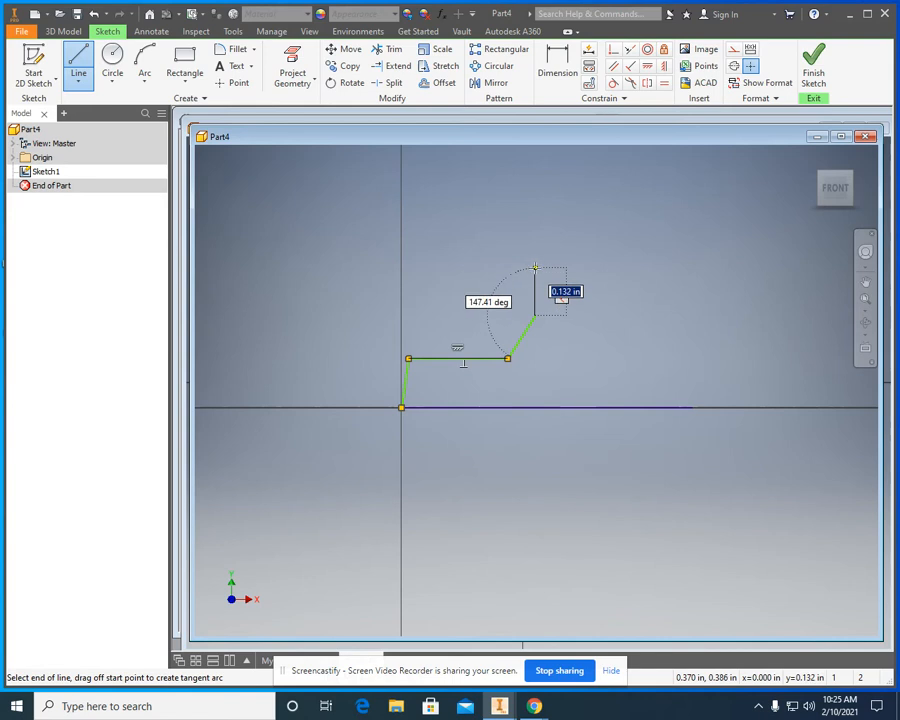
left_click(541, 271)
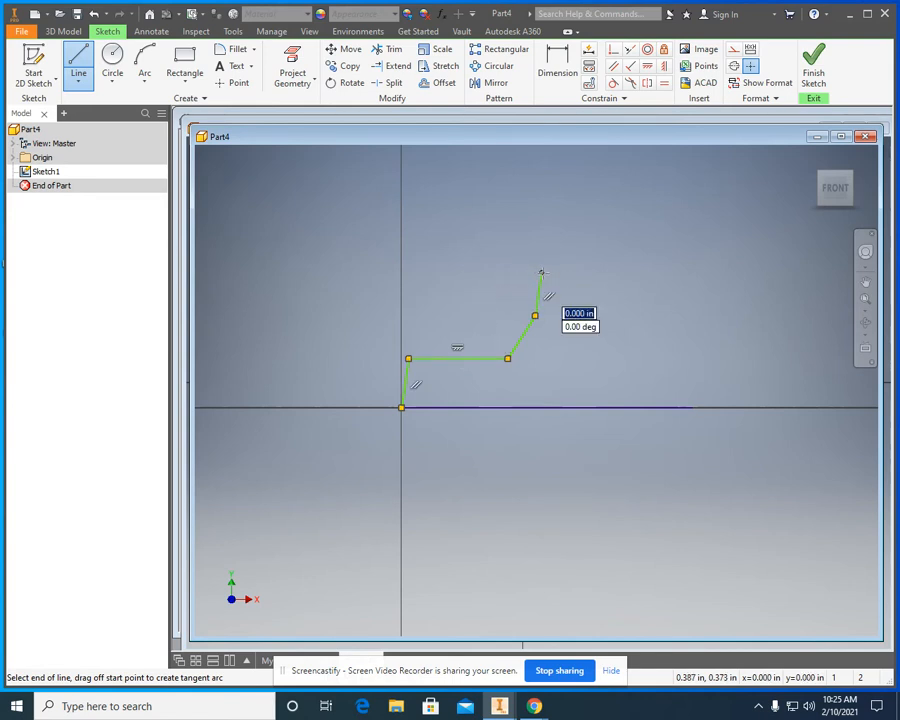
left_click(595, 269)
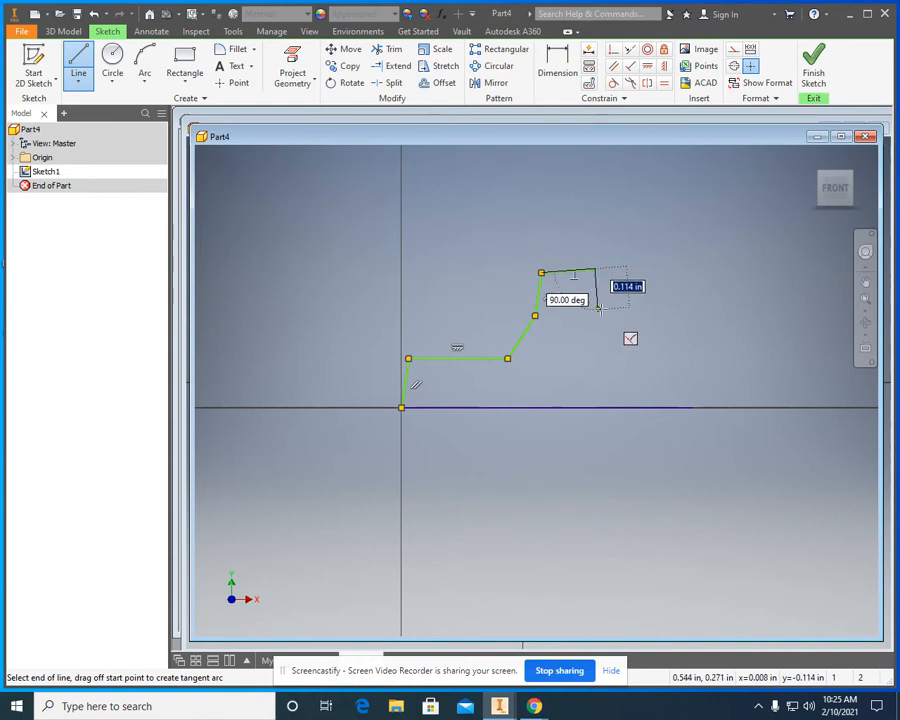
Step: Draw the profile's right side from the top edge down through a slope and horizontal ledge, closing it at the base line's right end
left_click(598, 315)
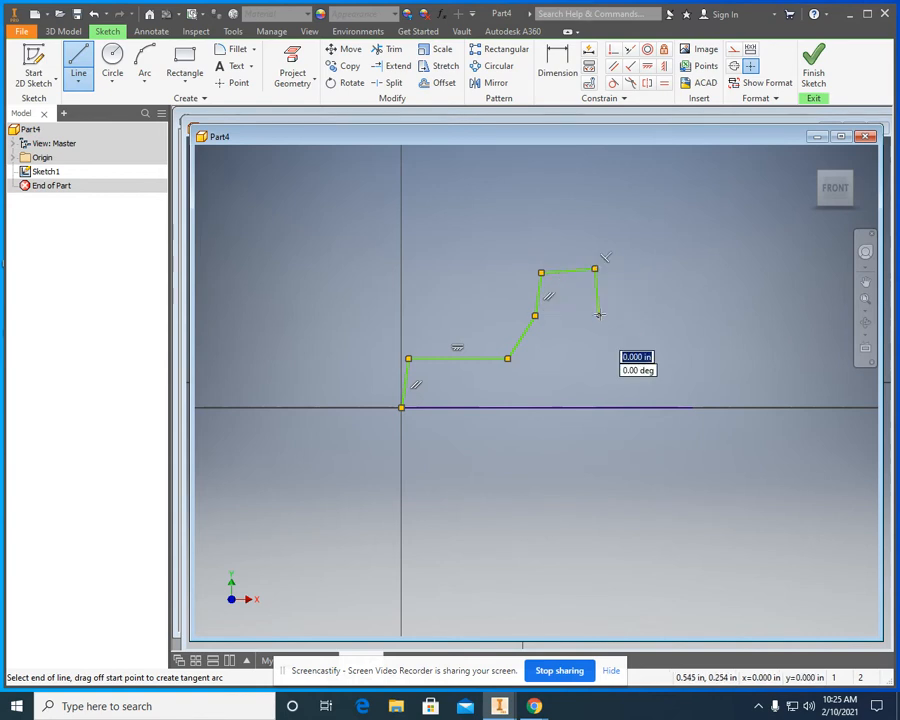
key("Escape")
left_click(624, 358)
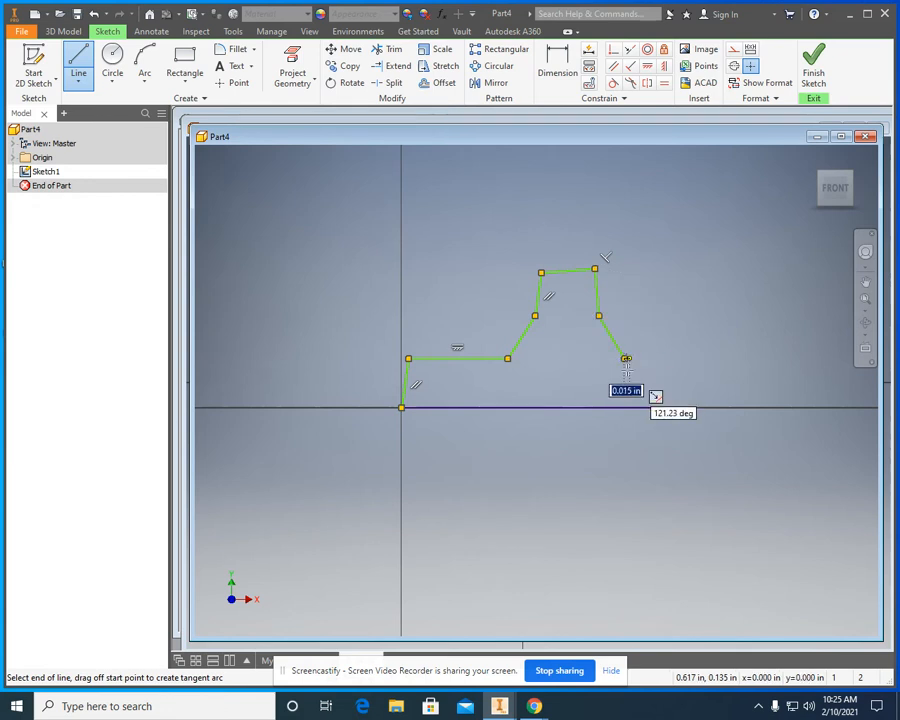
left_click(723, 358)
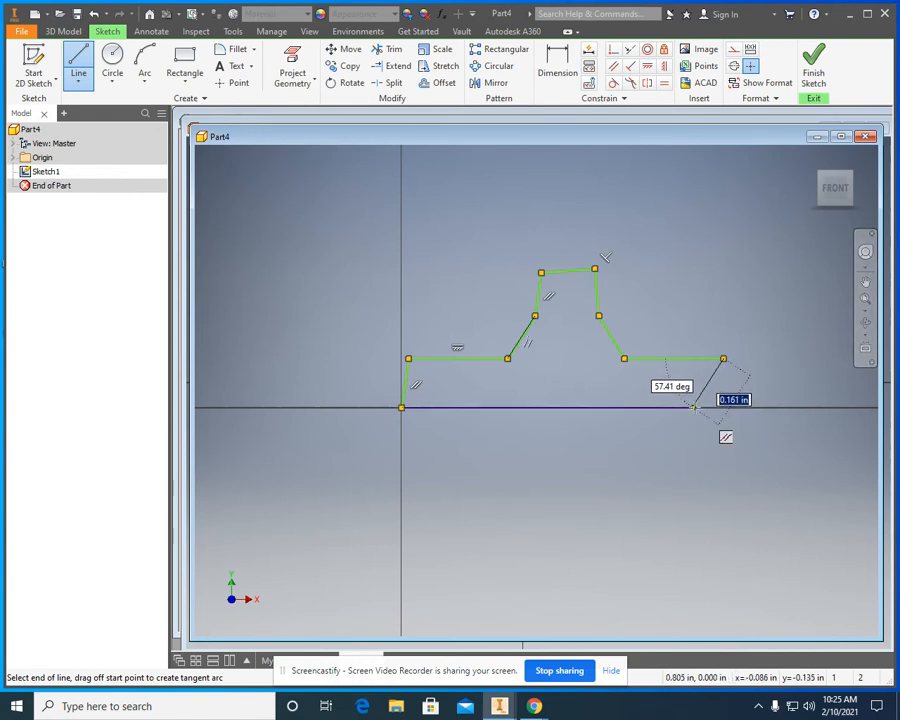
scroll(745, 425, "up", 3)
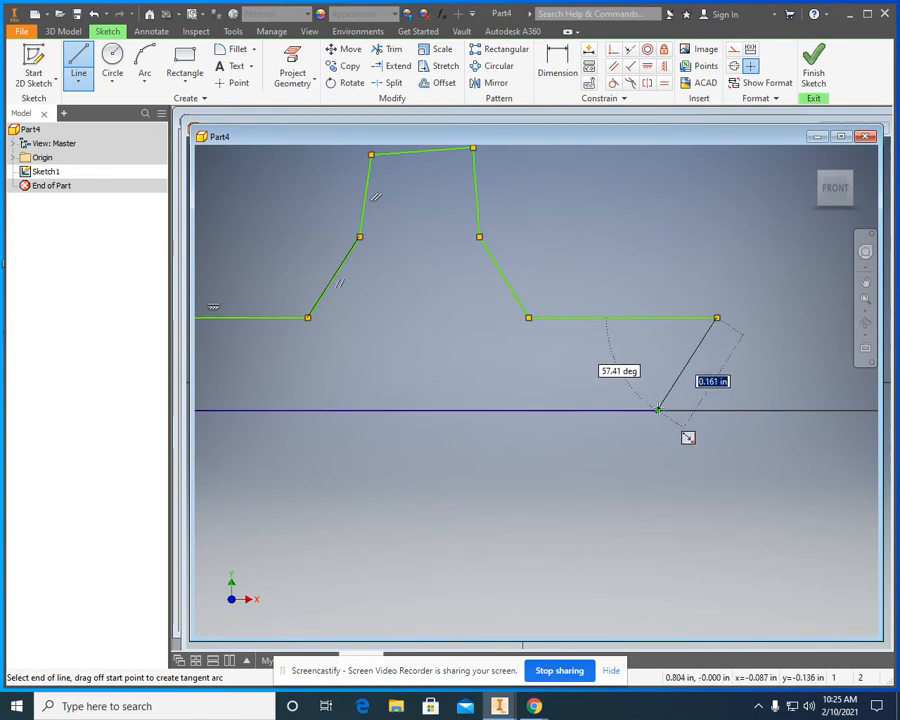
left_click(658, 406)
scroll(662, 462, "down", 3)
scroll(567, 478, "up", 3)
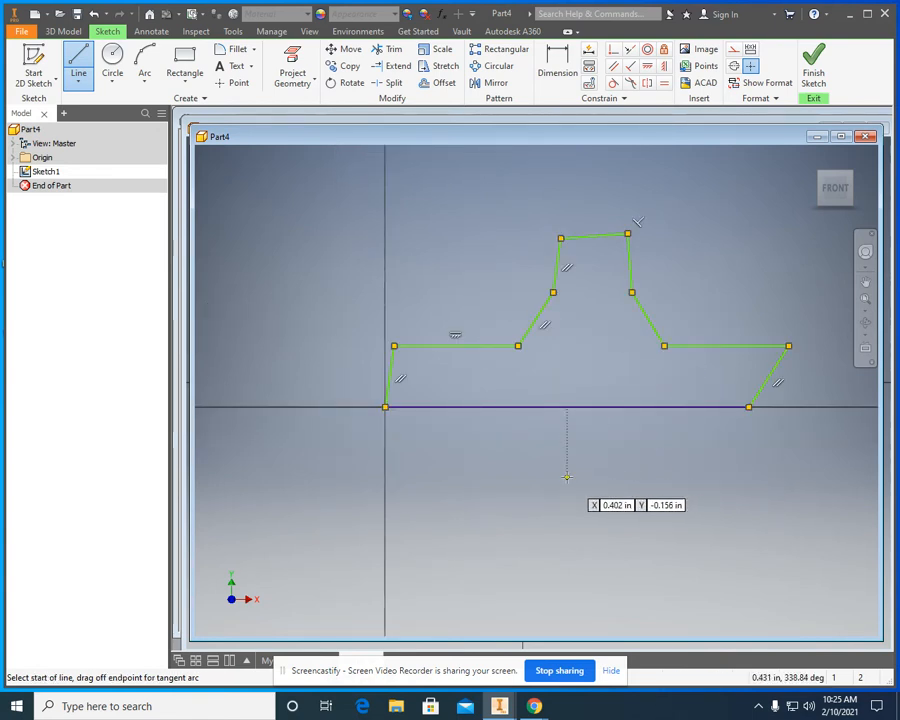
right_click(566, 477)
left_click(607, 477)
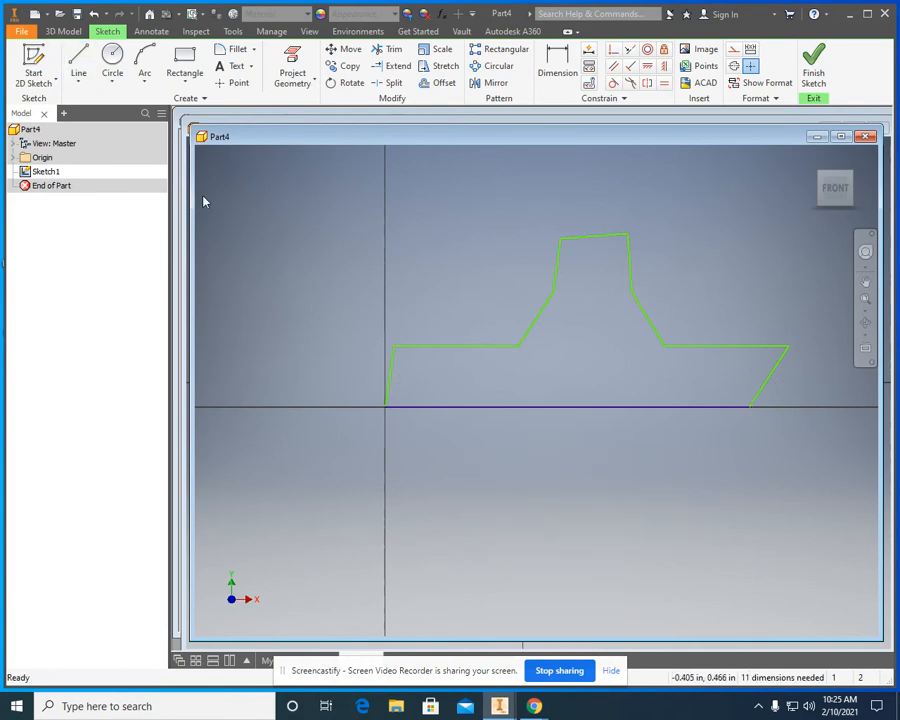
Step: Constrain the profile's left and right end edges perpendicular to the base line
mouse_move(286, 141)
left_mouse_down()
mouse_move(203, 583)
mouse_move(217, 581)
mouse_move(266, 486)
mouse_move(334, 190)
mouse_move(289, 126)
mouse_move(299, 122)
mouse_move(352, 327)
mouse_move(354, 518)
mouse_move(207, 346)
mouse_move(297, 185)
mouse_move(292, 150)
left_mouse_up()
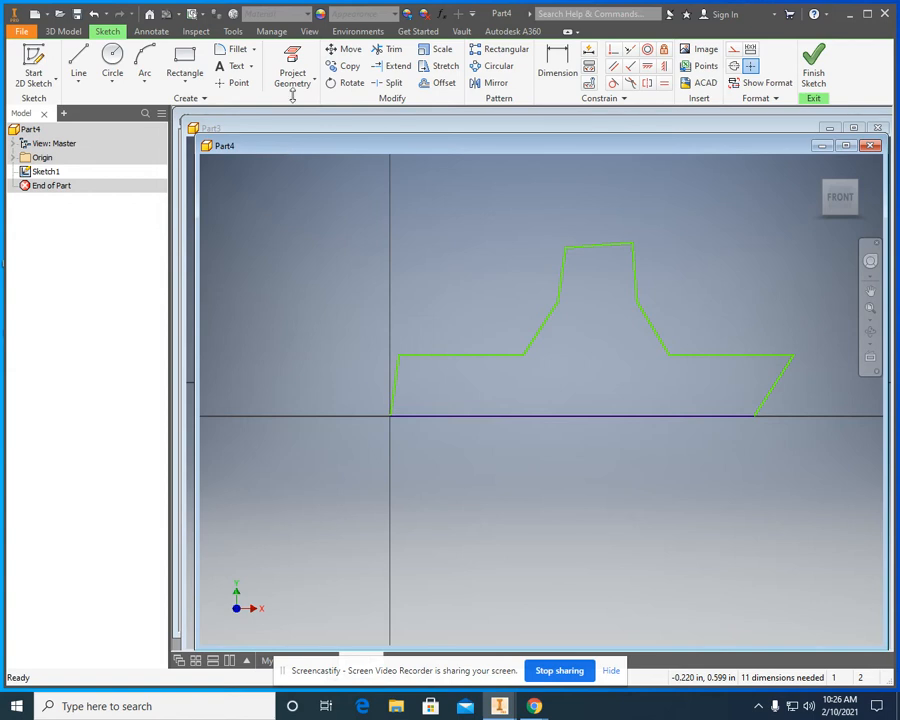
left_click(560, 418)
left_click(628, 68)
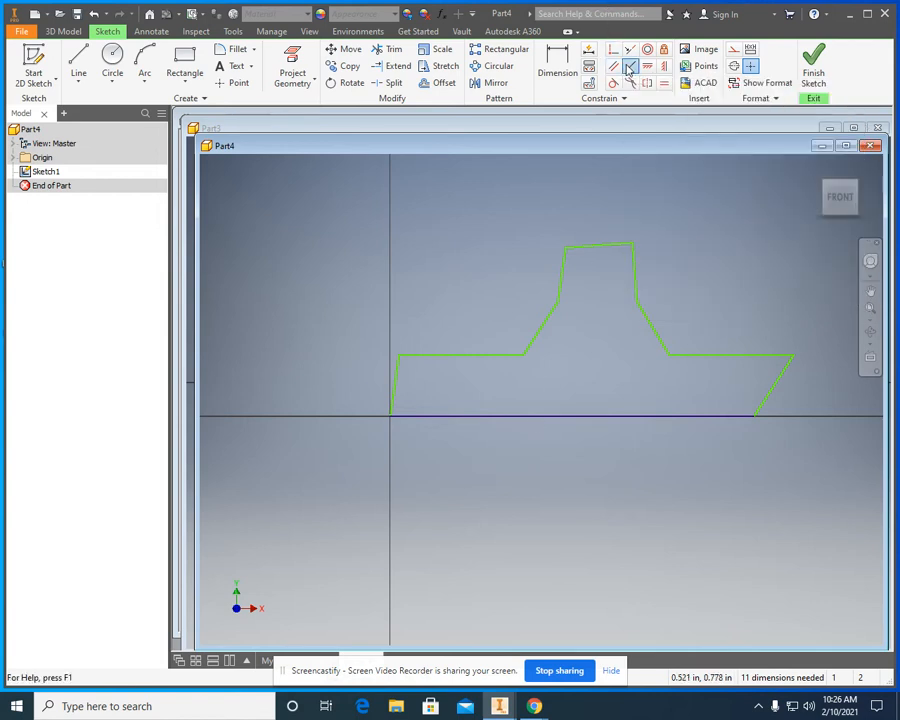
left_click(430, 415)
left_click(397, 386)
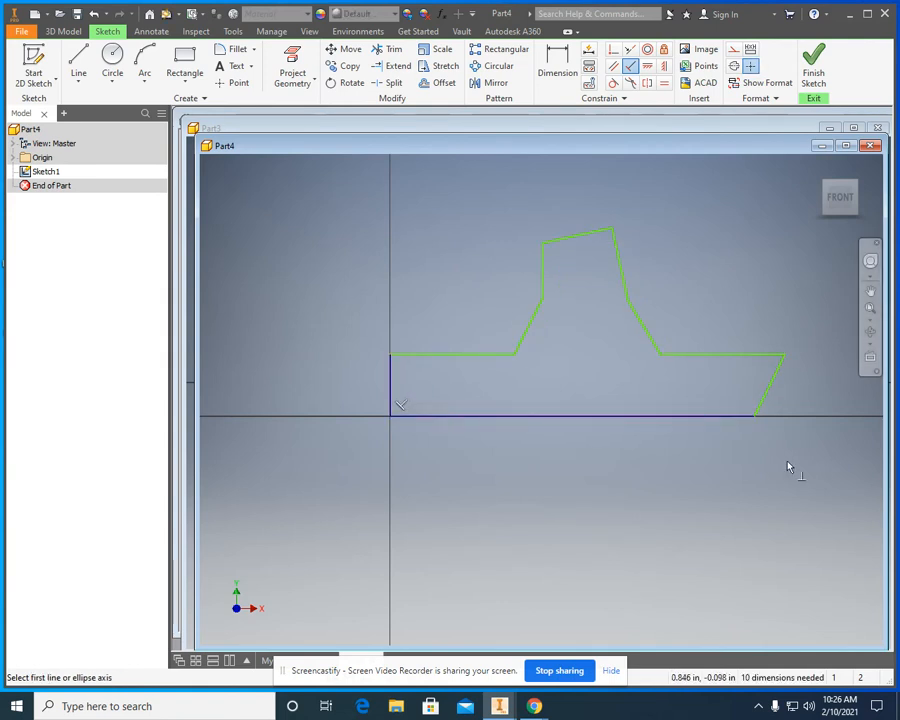
left_click(760, 406)
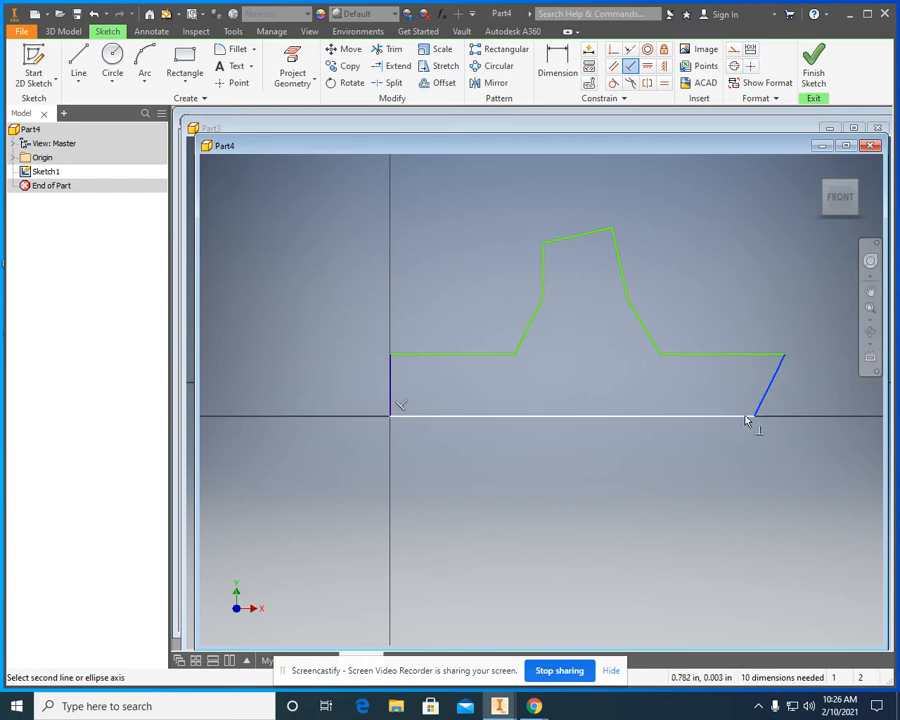
left_click(745, 421)
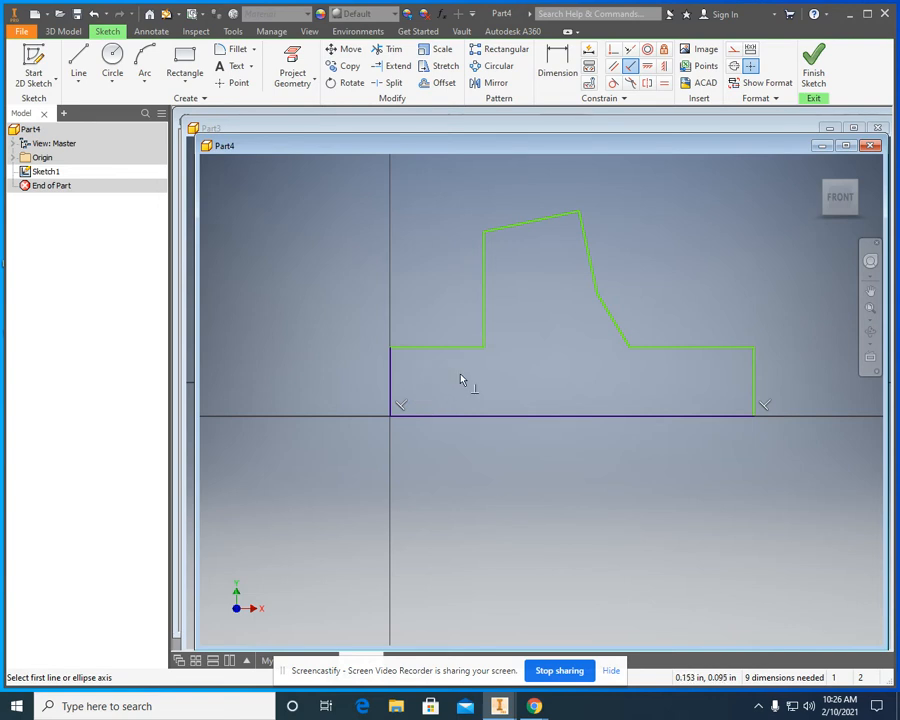
key("Escape")
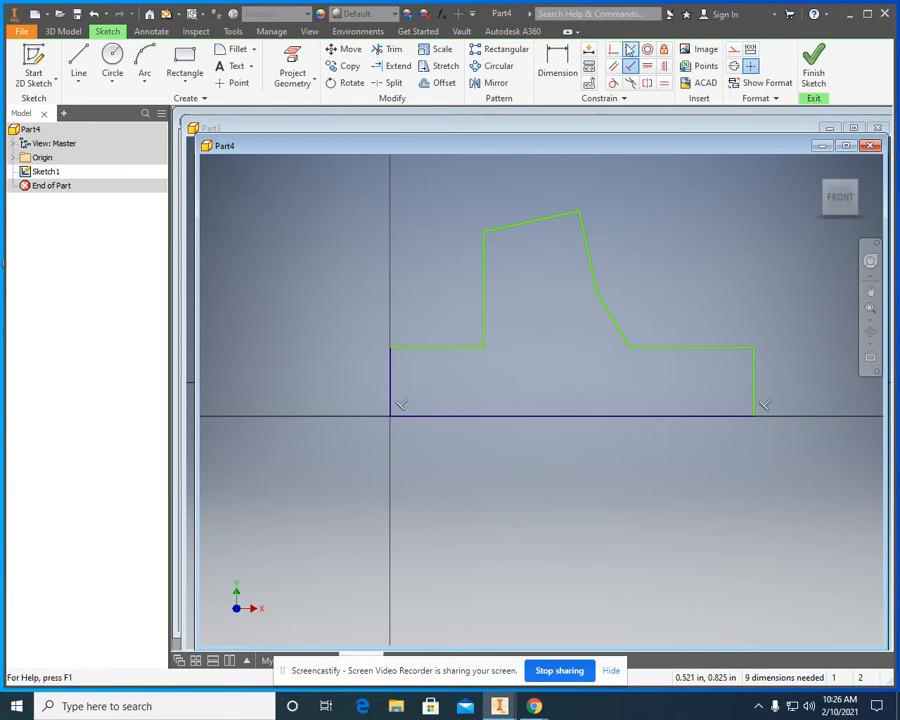
Step: Try to constrain the left and right end edges parallel to each other
left_click(613, 66)
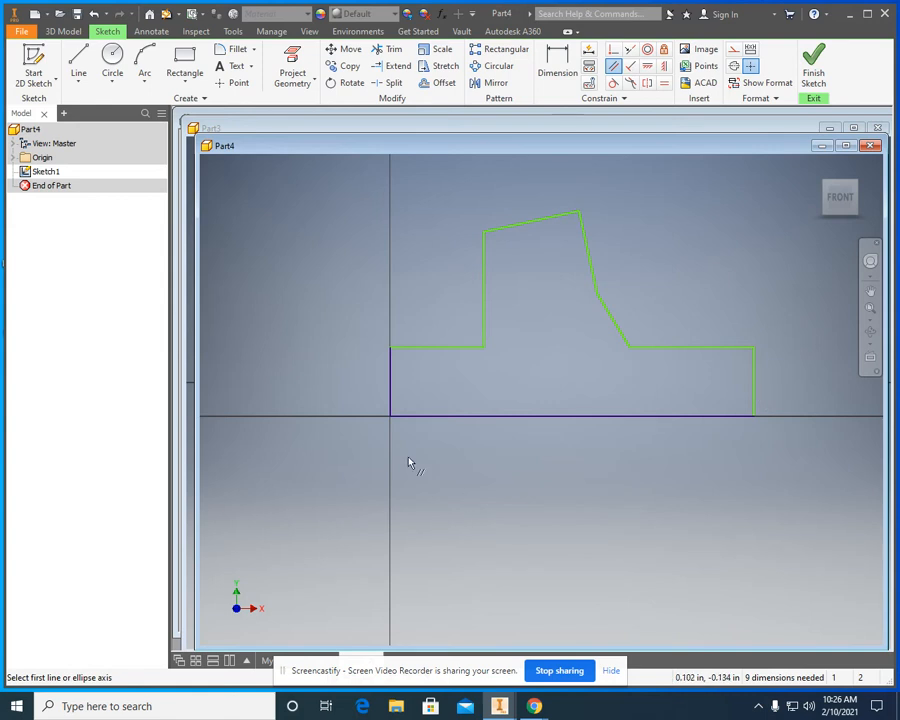
left_click(392, 390)
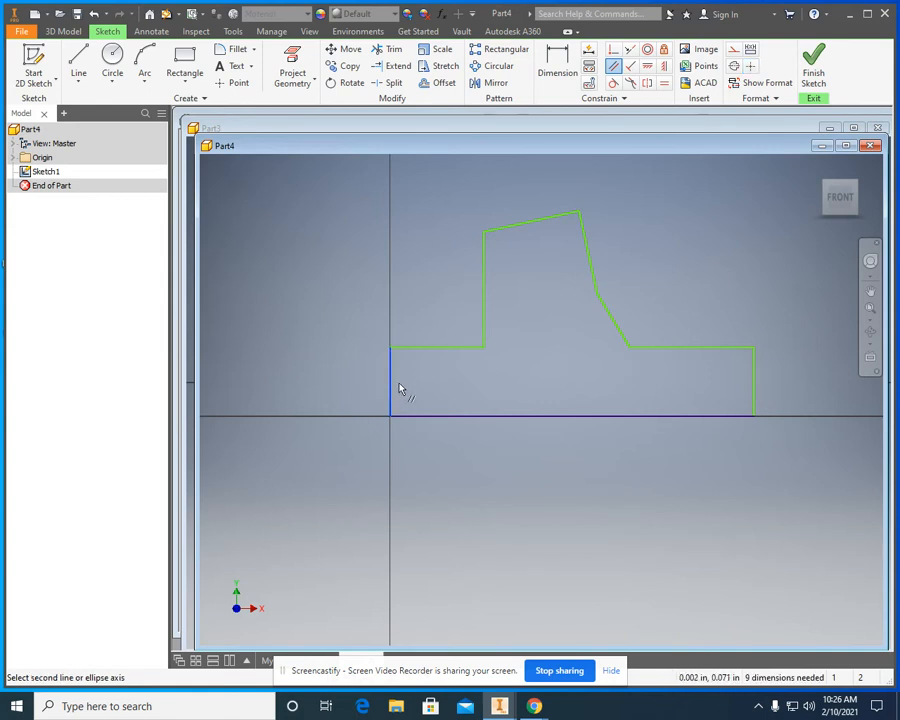
left_click(754, 394)
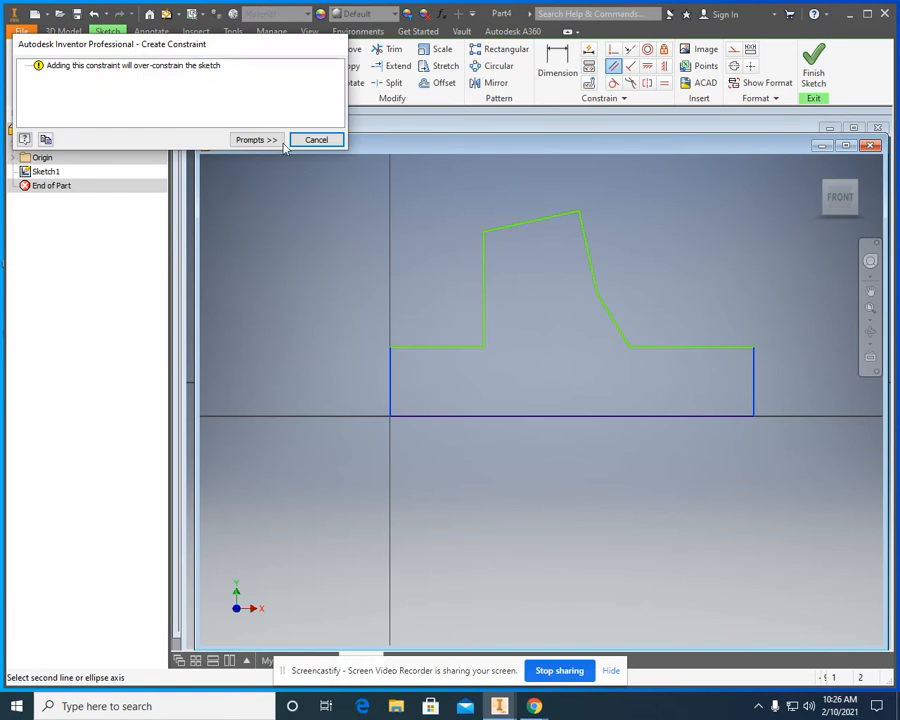
left_click(316, 140)
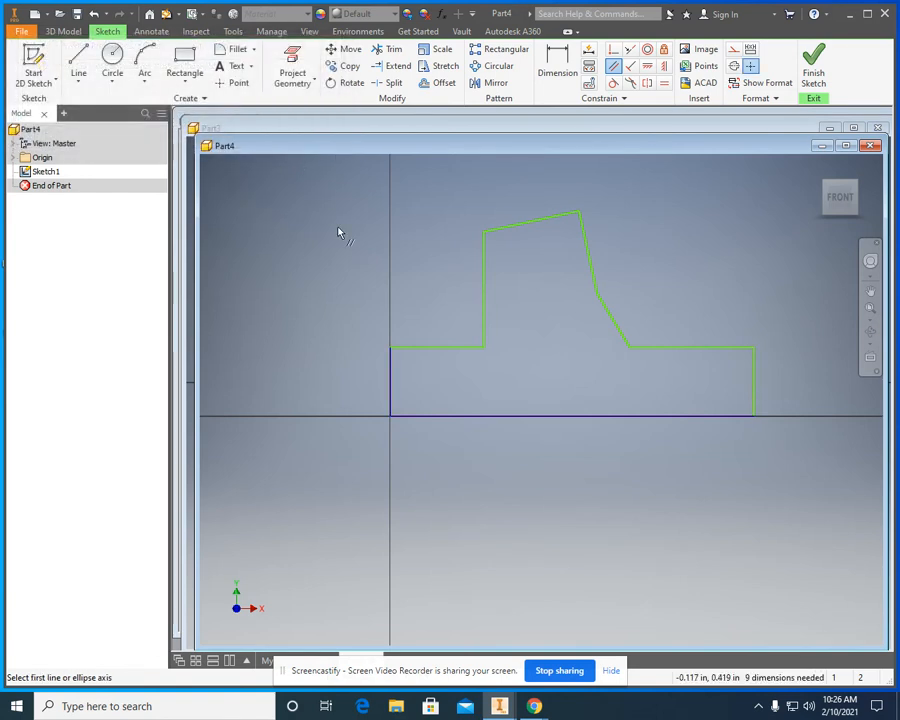
Step: Show all constraints of the sketch
right_click(40, 176)
left_click(40, 200)
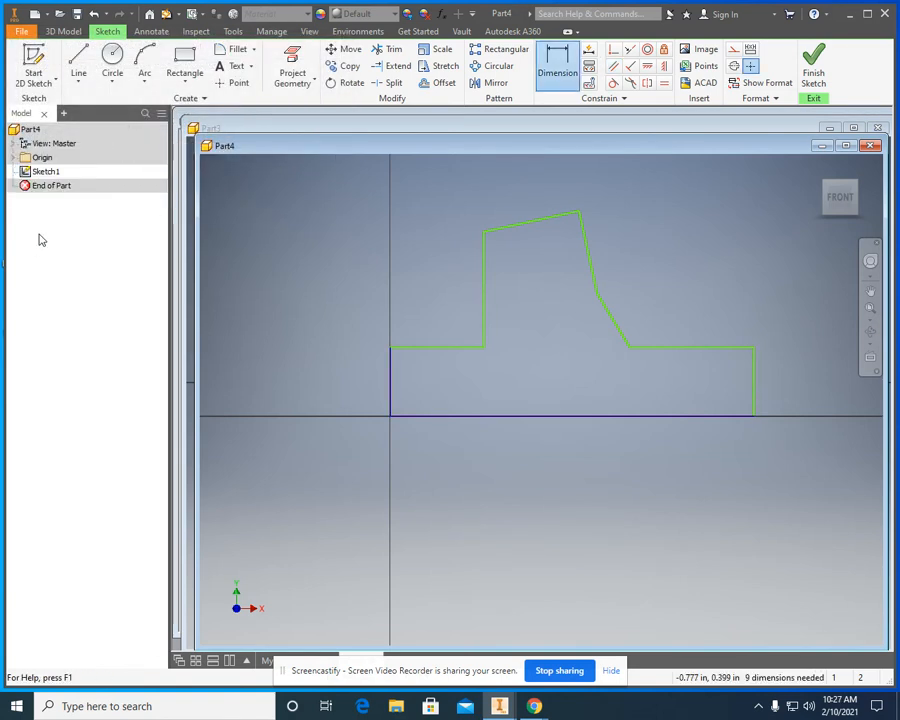
key("Escape")
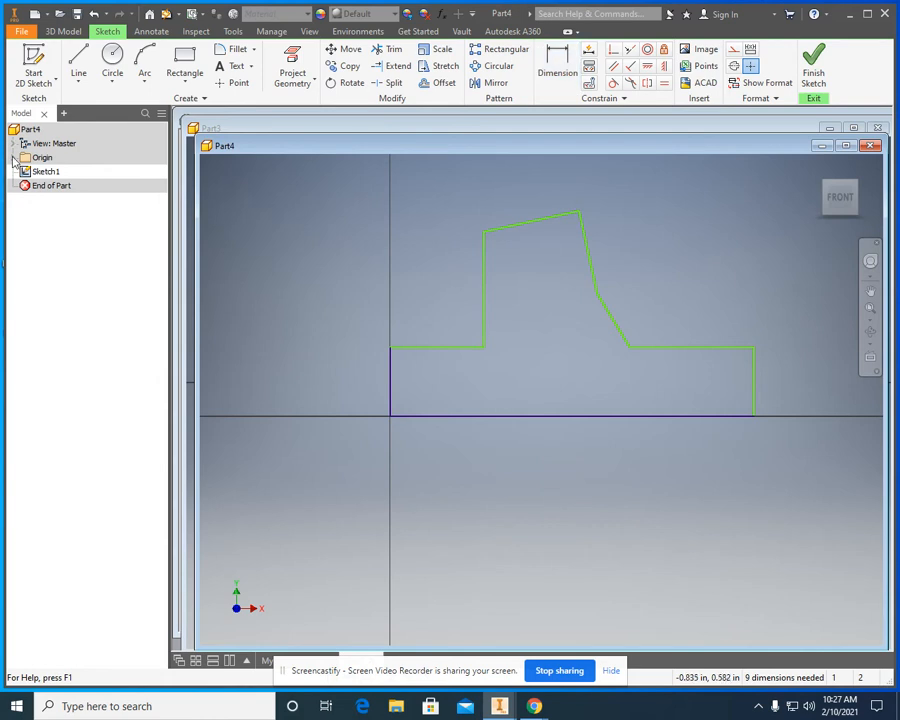
right_click(45, 178)
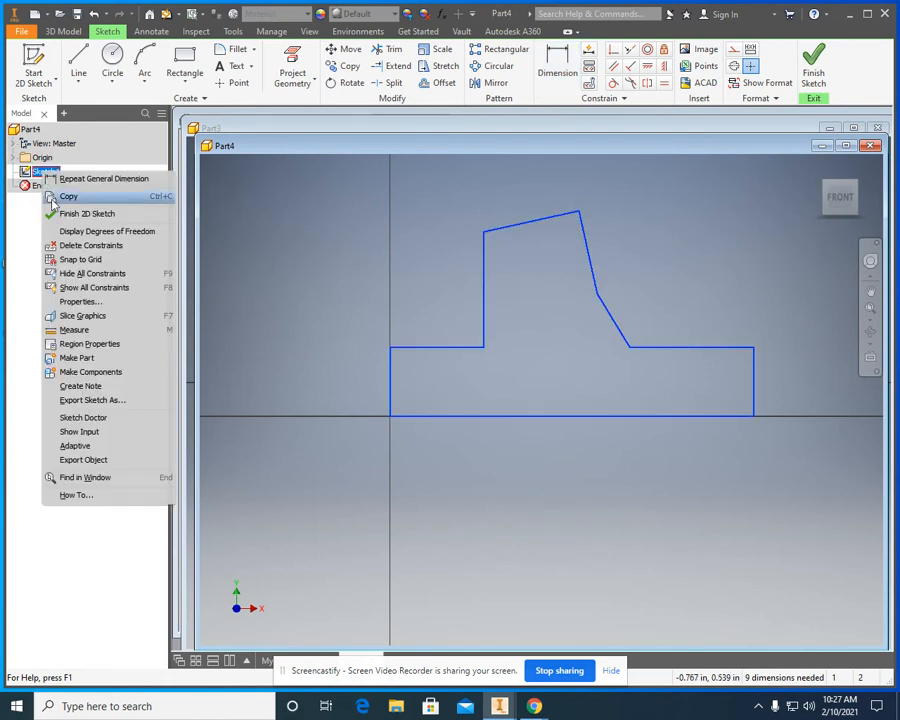
left_click(88, 290)
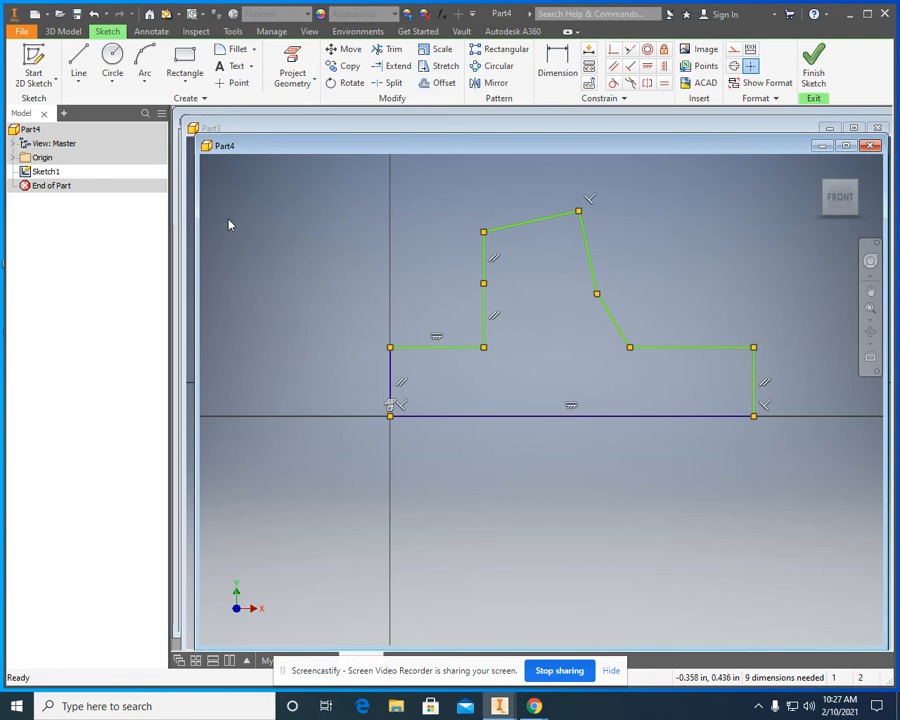
Step: Delete the parallel constraints on the left slope and upper-left rise, and the perpendicular constraint at the top-right corner
right_click(500, 318)
left_click(494, 268)
right_click(494, 257)
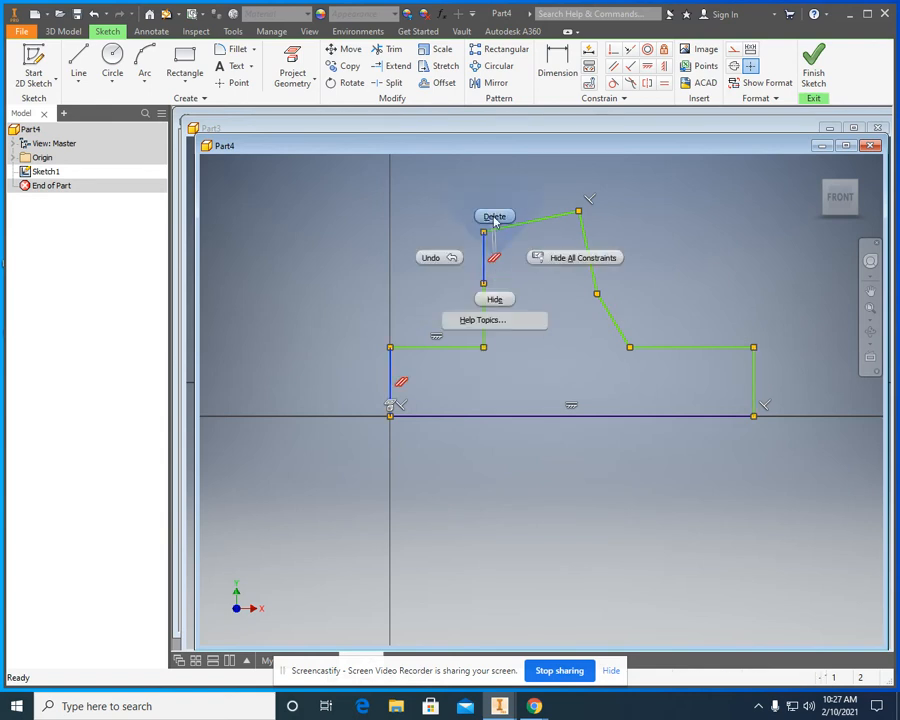
left_click(494, 218)
right_click(591, 201)
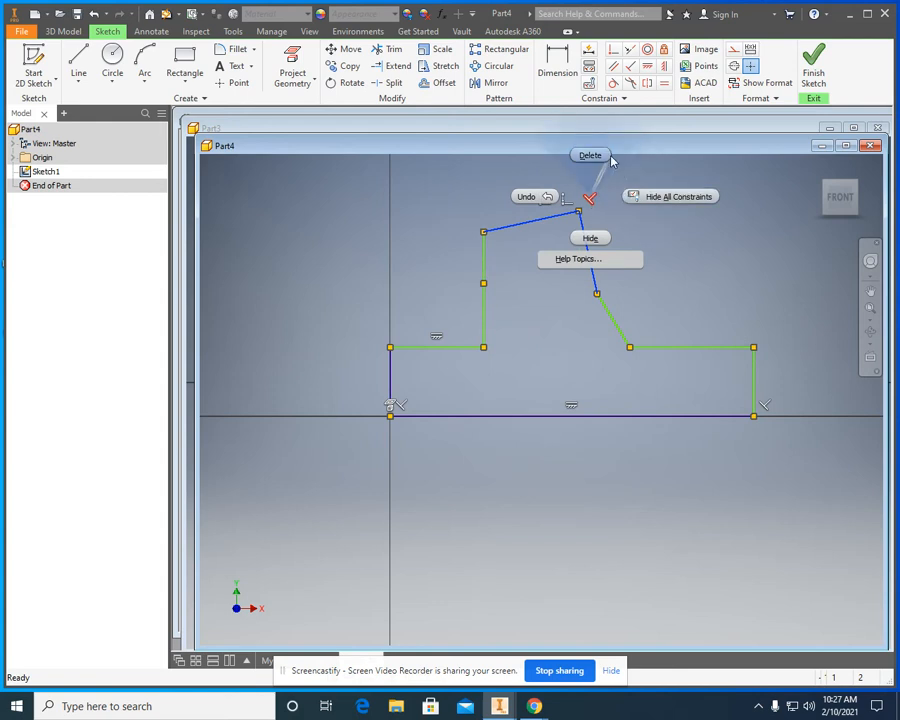
left_click(609, 155)
Step: Reshape the raised middle section by moving its top edge, upper-left rise and upper-right line, making the left side slope again
mouse_move(534, 219)
left_mouse_down()
mouse_move(562, 212)
mouse_move(569, 227)
left_mouse_up()
left_click_drag(484, 258, 502, 262)
mouse_move(594, 256)
left_mouse_down()
mouse_move(606, 264)
mouse_move(588, 264)
left_mouse_up()
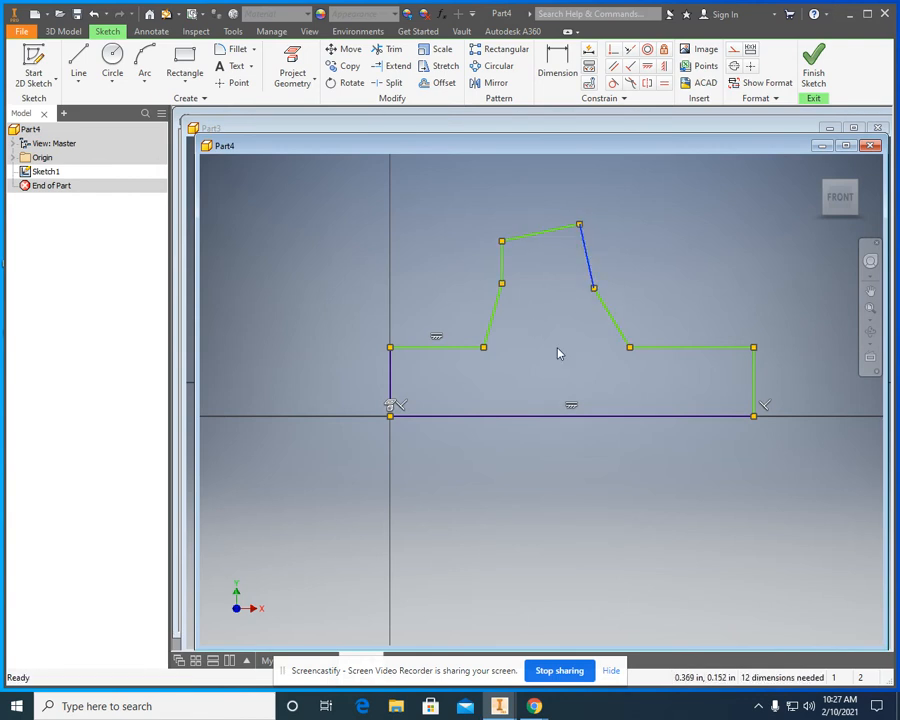
Step: Delete the selected upper-right line of the raised section and the horizontal constraint on the base line
right_click(436, 338)
left_click(436, 283)
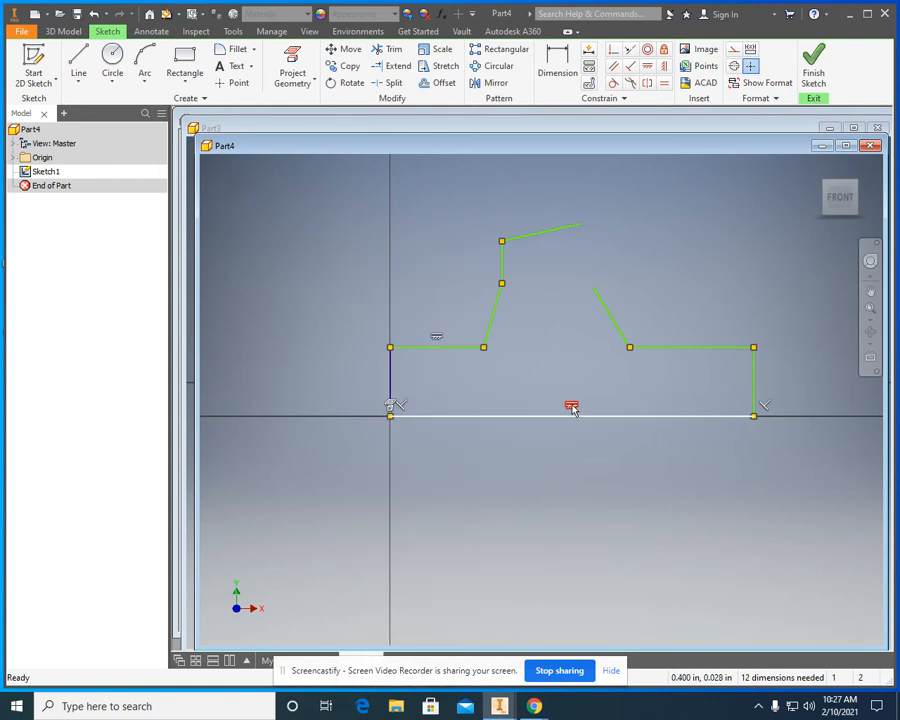
right_click(572, 410)
left_click(570, 363)
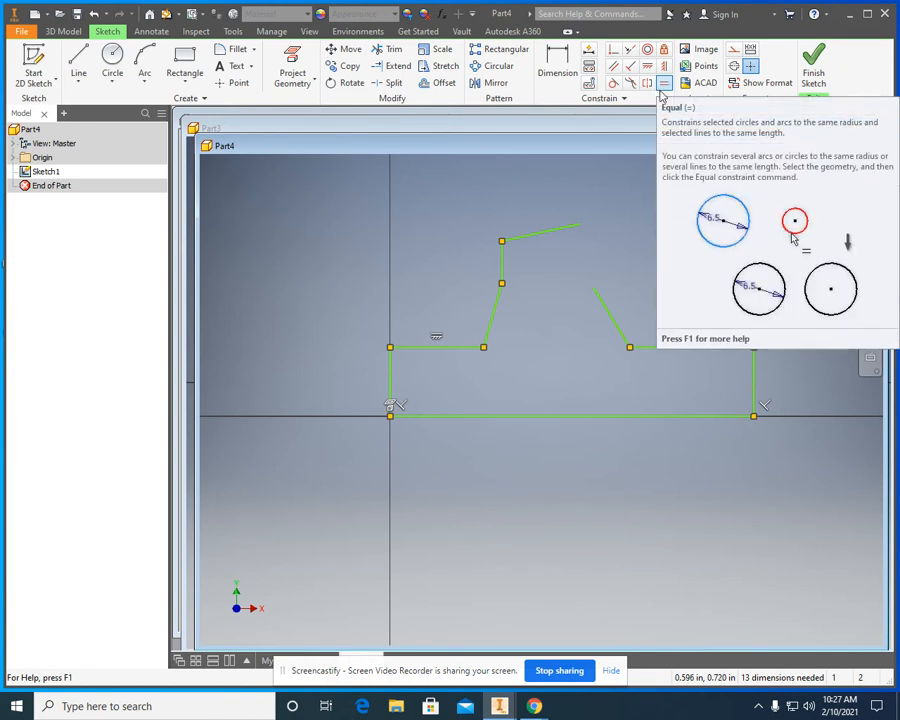
Step: Apply Equal constraints between the left and right end edges and between the two horizontal ledges
left_click(662, 86)
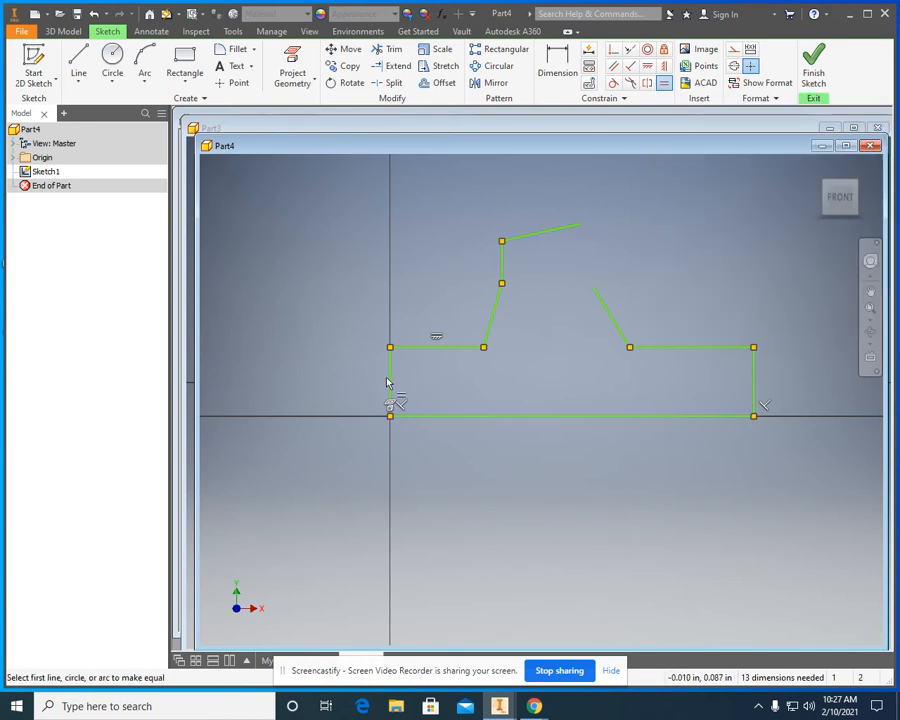
left_click(391, 385)
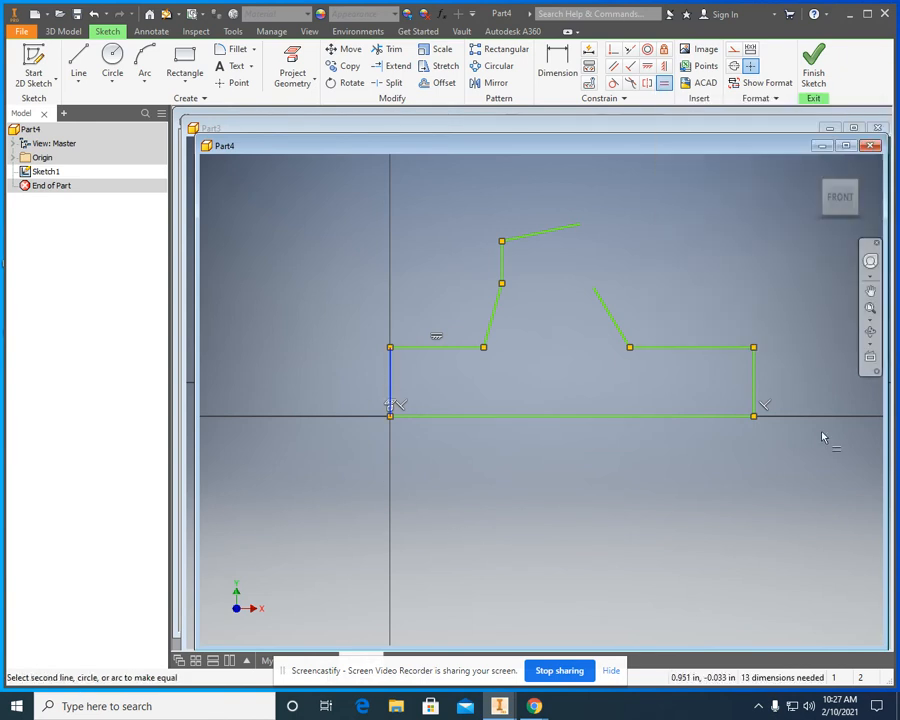
left_click(753, 388)
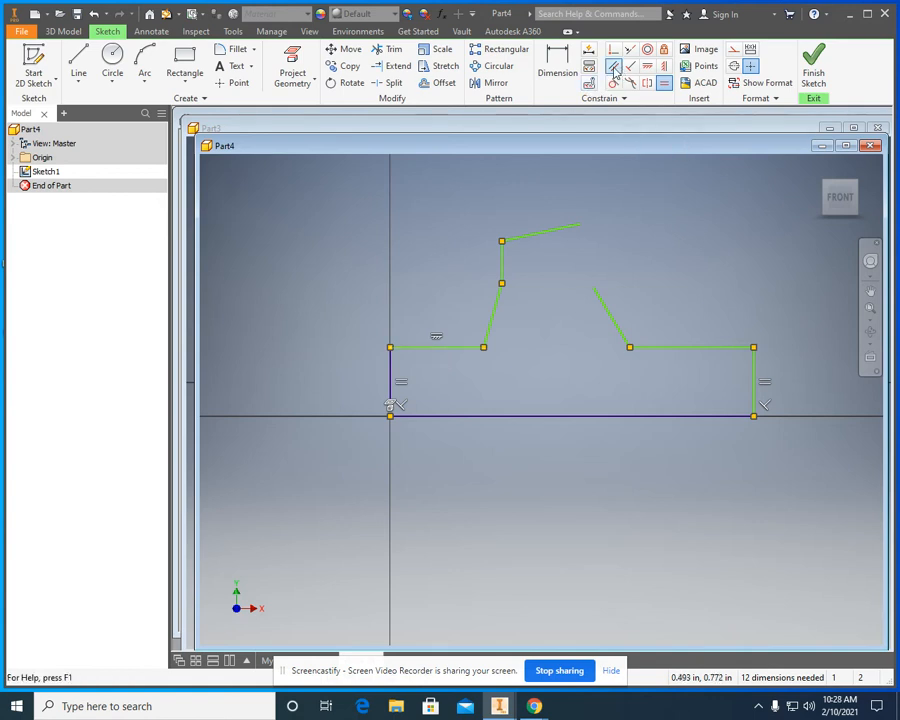
left_click(664, 82)
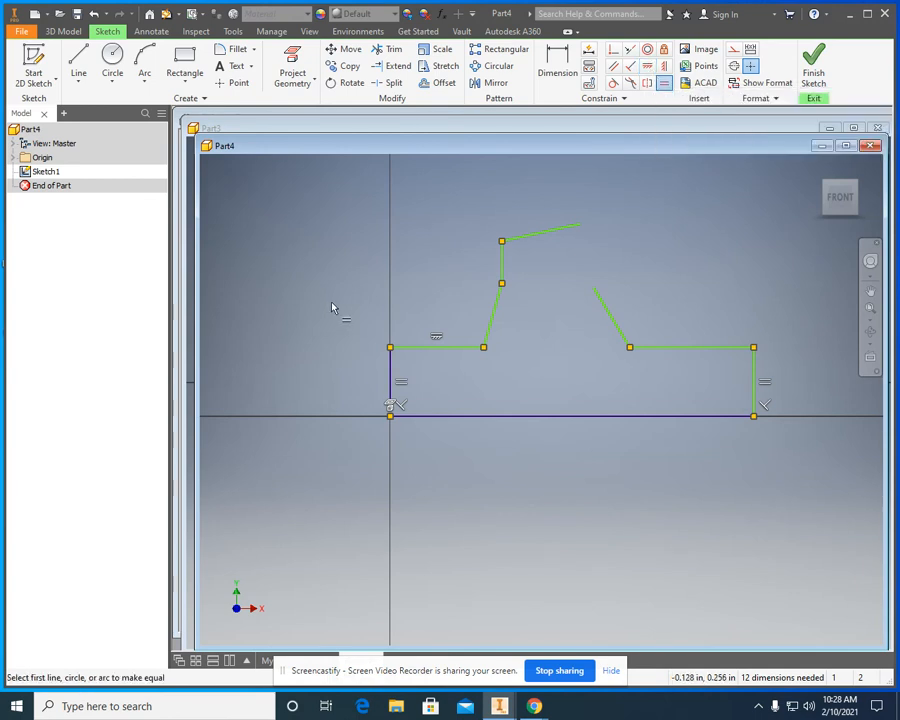
left_click(412, 349)
left_click(696, 349)
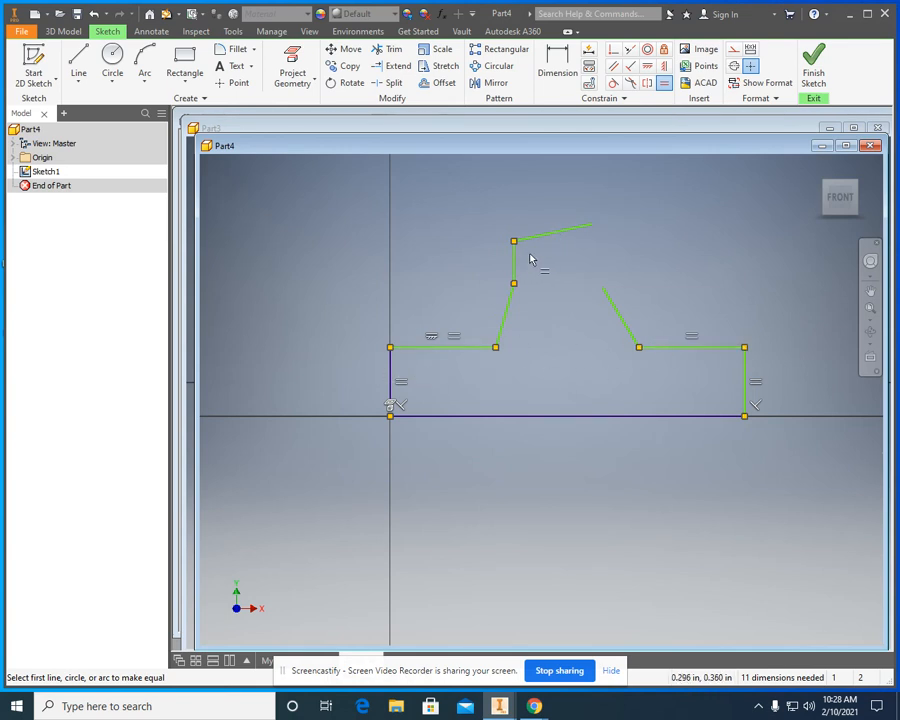
Step: Try to constrain the left ledge and the right ledge parallel to the base line
left_click(614, 68)
left_click(449, 348)
left_click(451, 417)
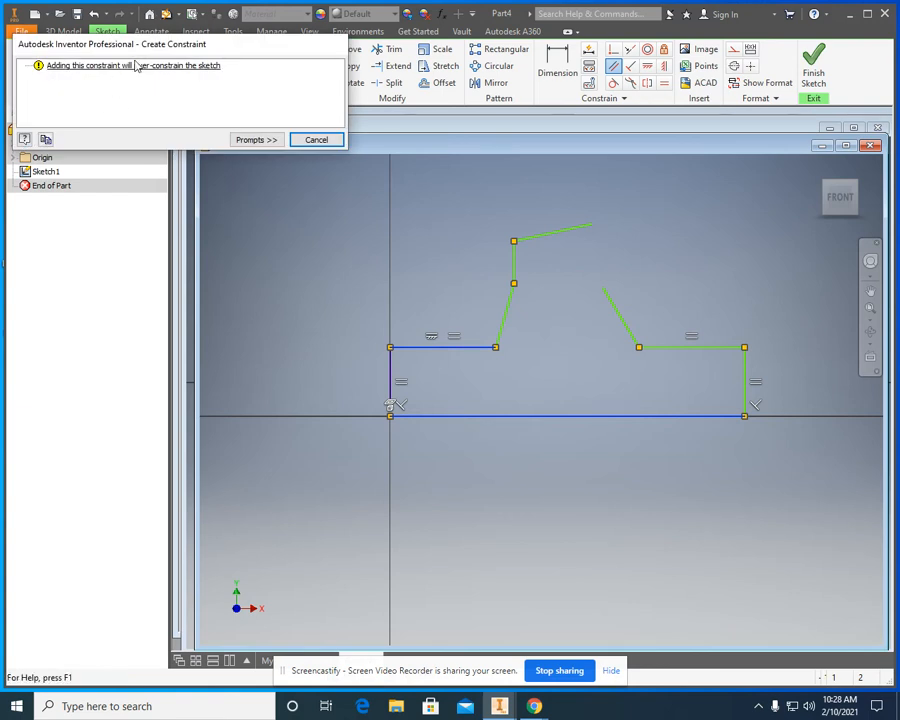
left_click(315, 140)
left_click(689, 349)
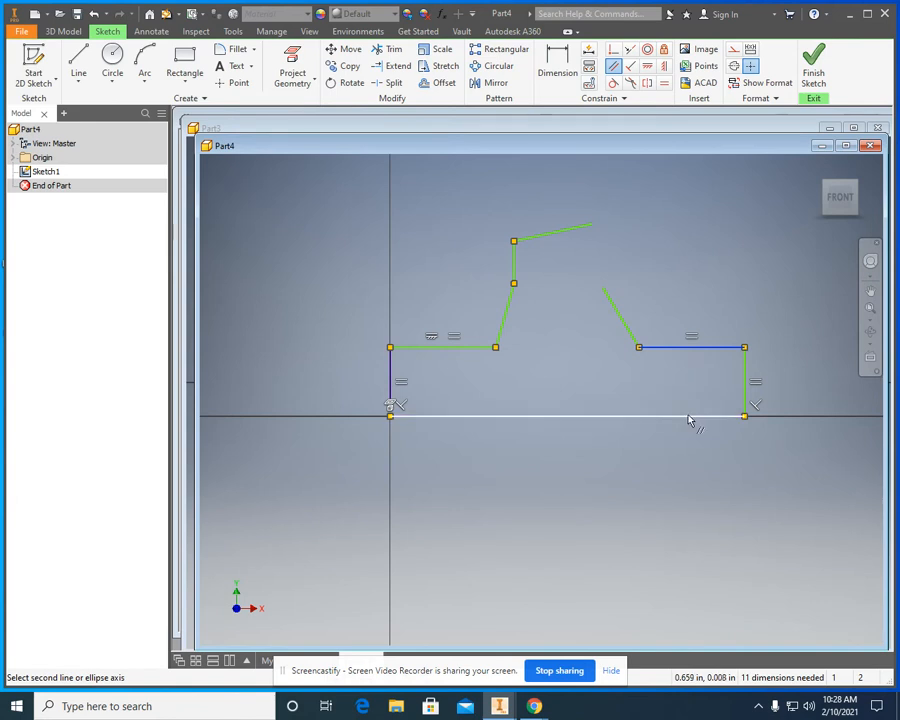
left_click(688, 416)
left_click(317, 141)
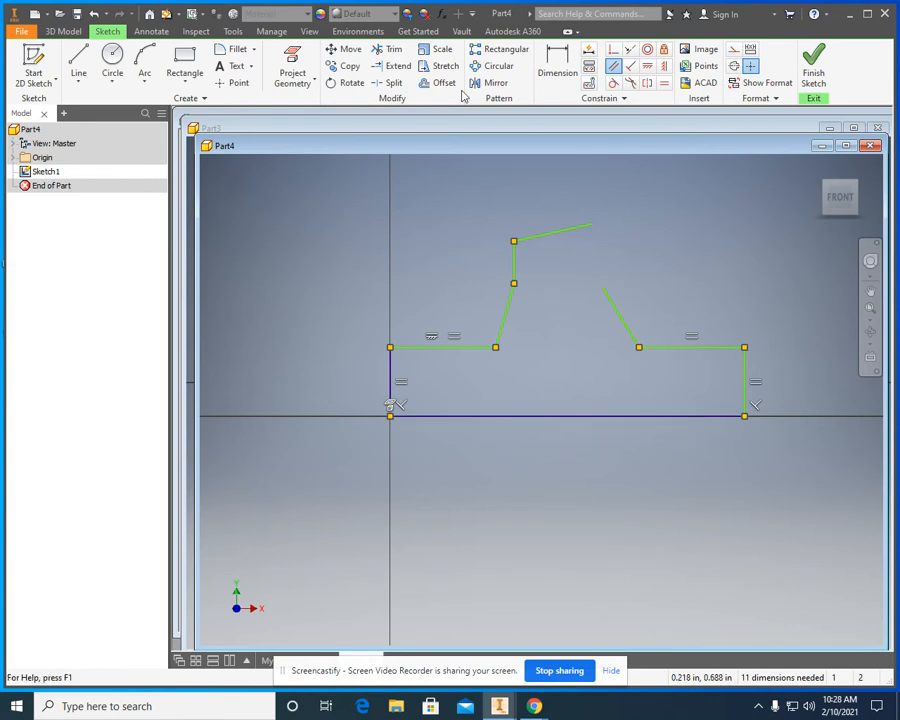
Step: Try to constrain the right ledge perpendicular to the right end edge
left_click(630, 66)
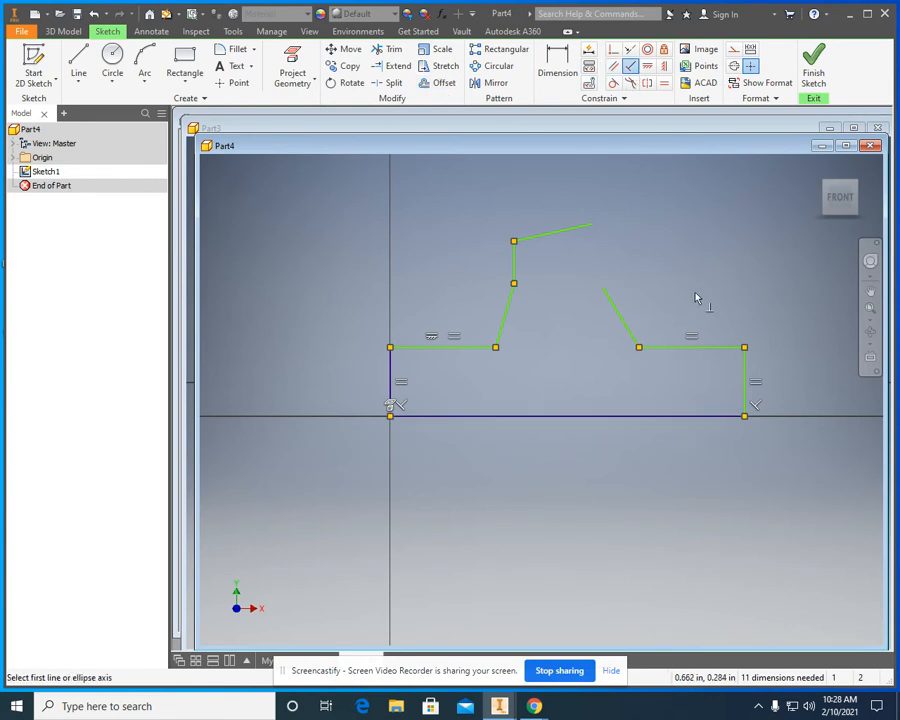
left_click(722, 356)
left_click(745, 369)
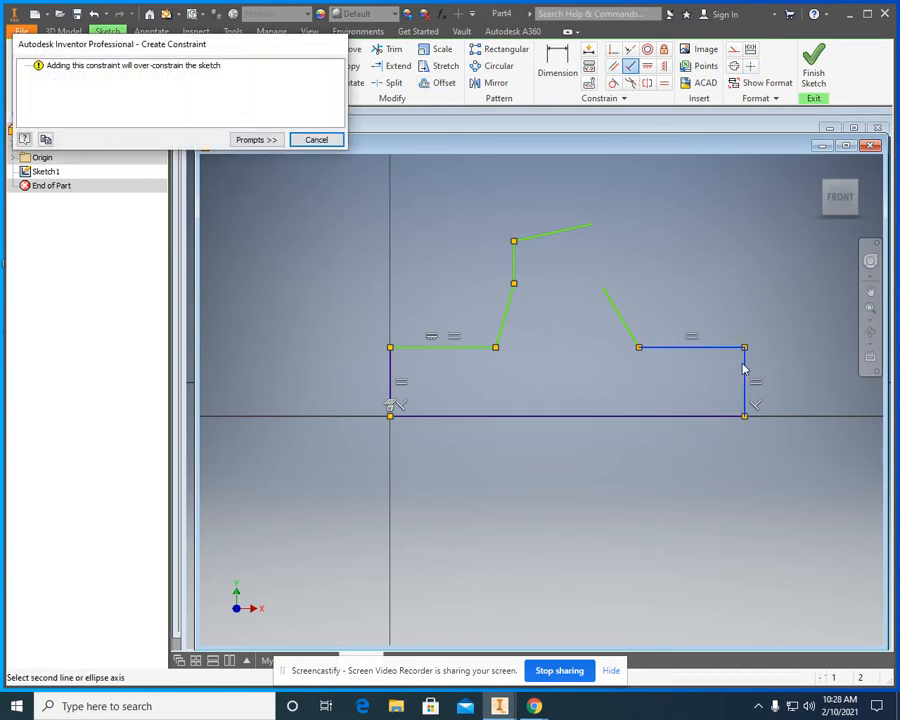
left_click(316, 140)
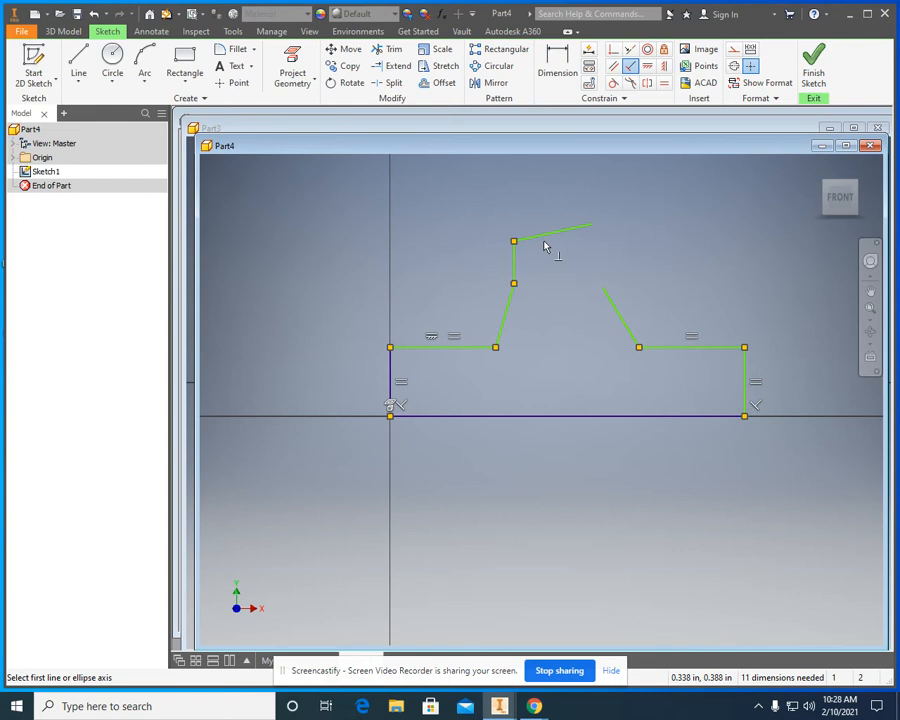
Step: Constrain the top edge of the raised section parallel to the base line
left_click(614, 66)
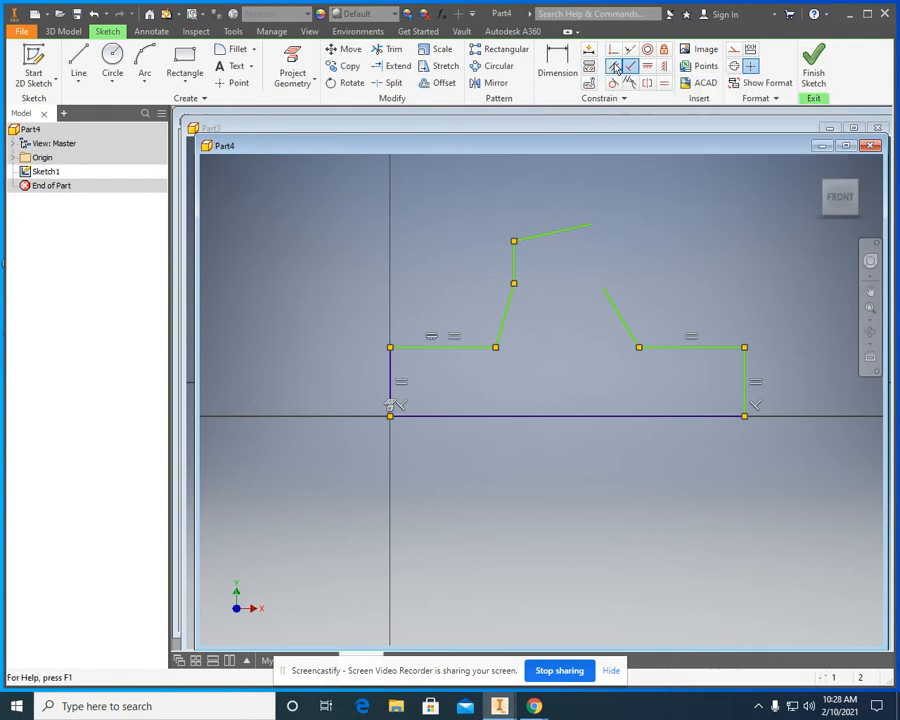
left_click(565, 232)
left_click(585, 416)
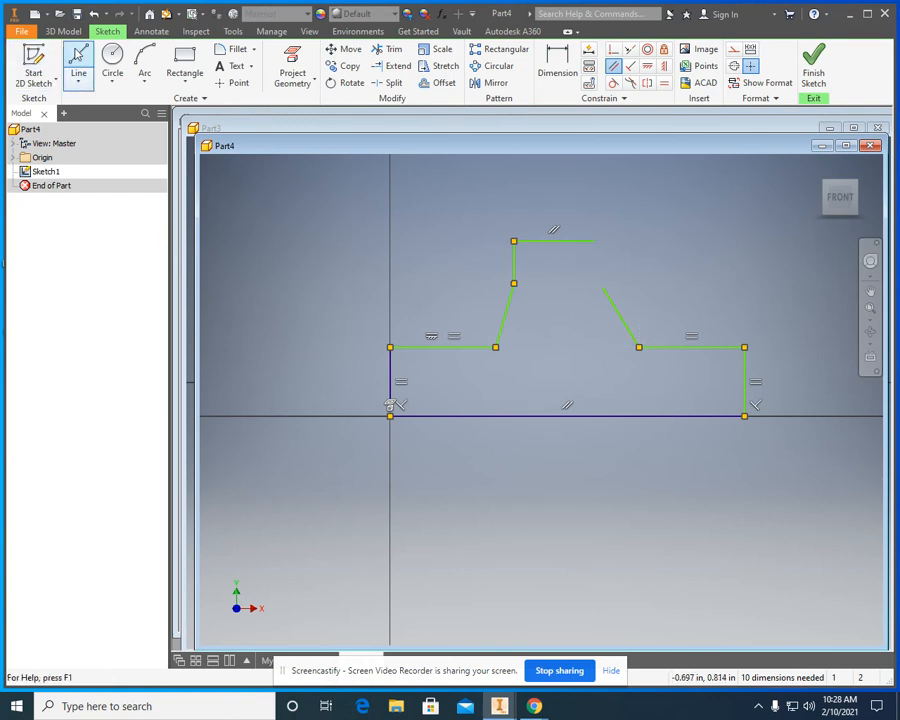
Step: Draw a line from the top edge's right end to the upper end of the right slope, closing the profile
left_click(78, 60)
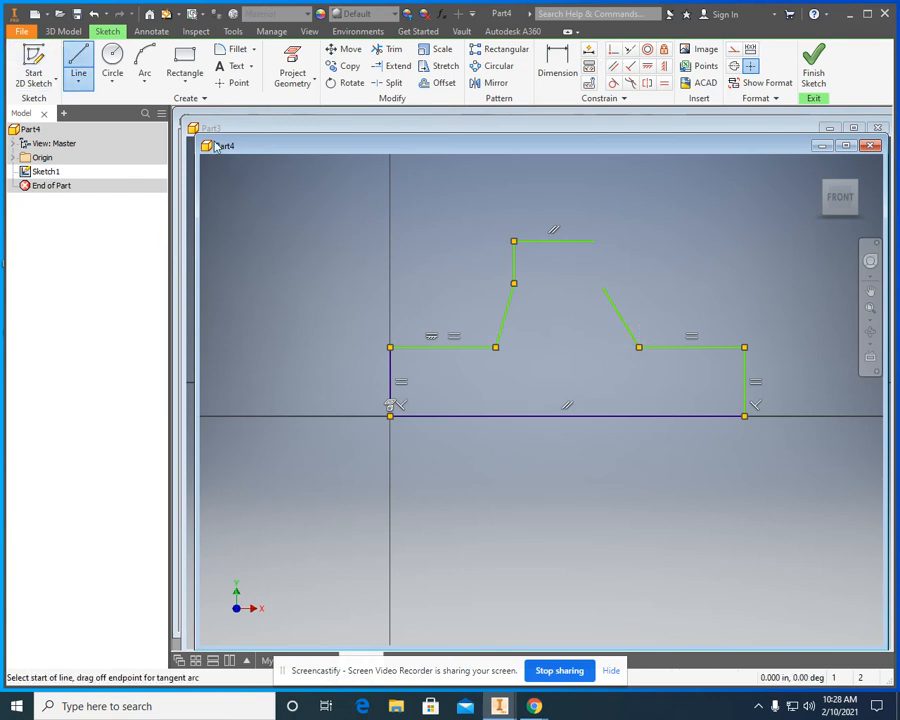
left_click(591, 241)
left_click(603, 287)
right_click(656, 272)
left_click(670, 270)
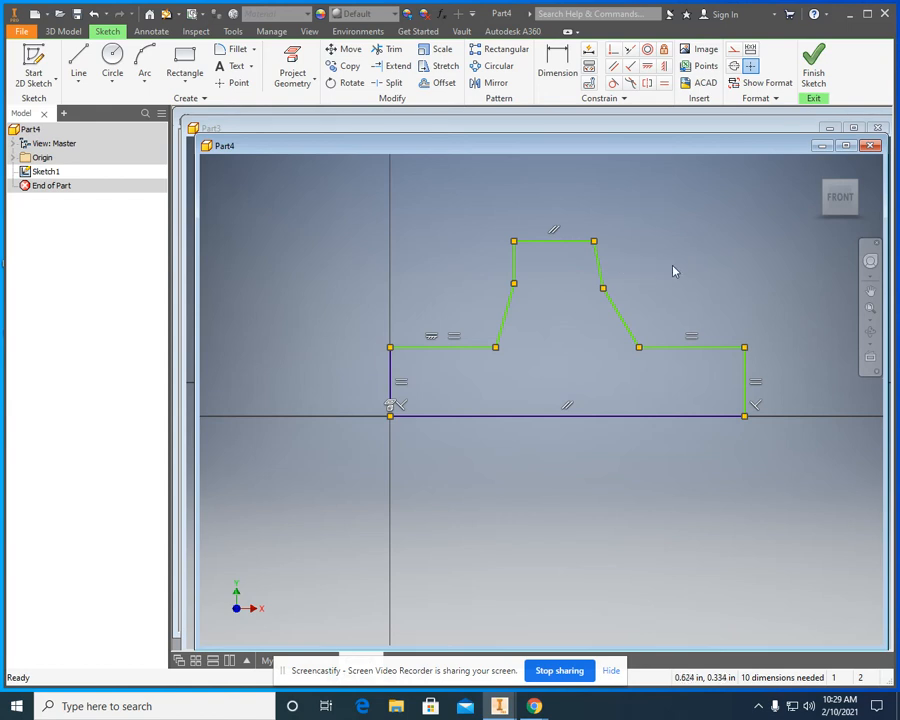
Step: Apply Equal constraints between the left and right slopes and between the two upper side edges of the raised section
left_click(663, 86)
left_click(503, 323)
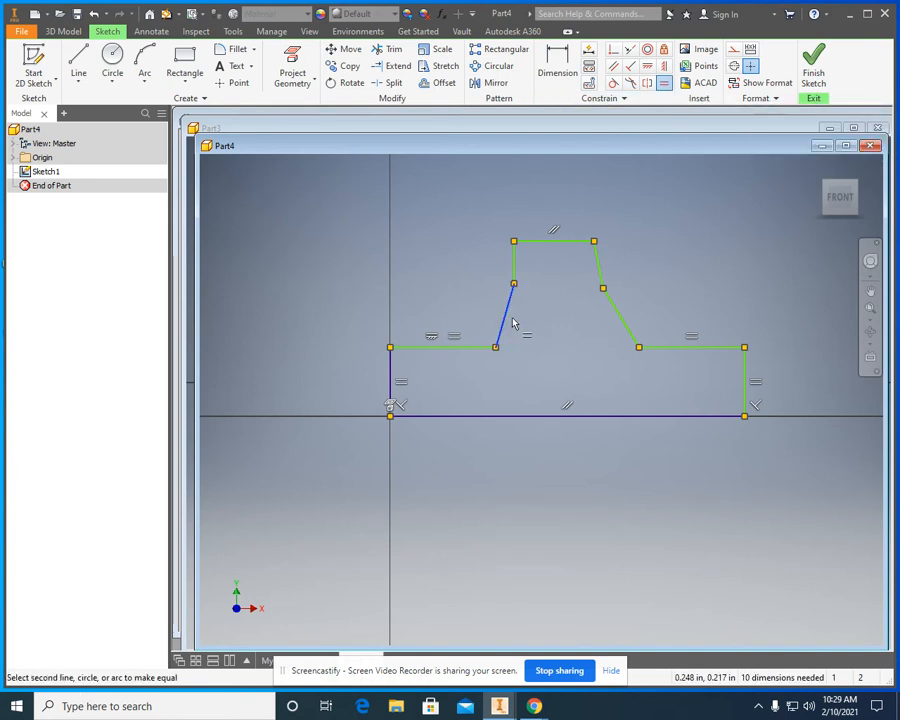
left_click(617, 316)
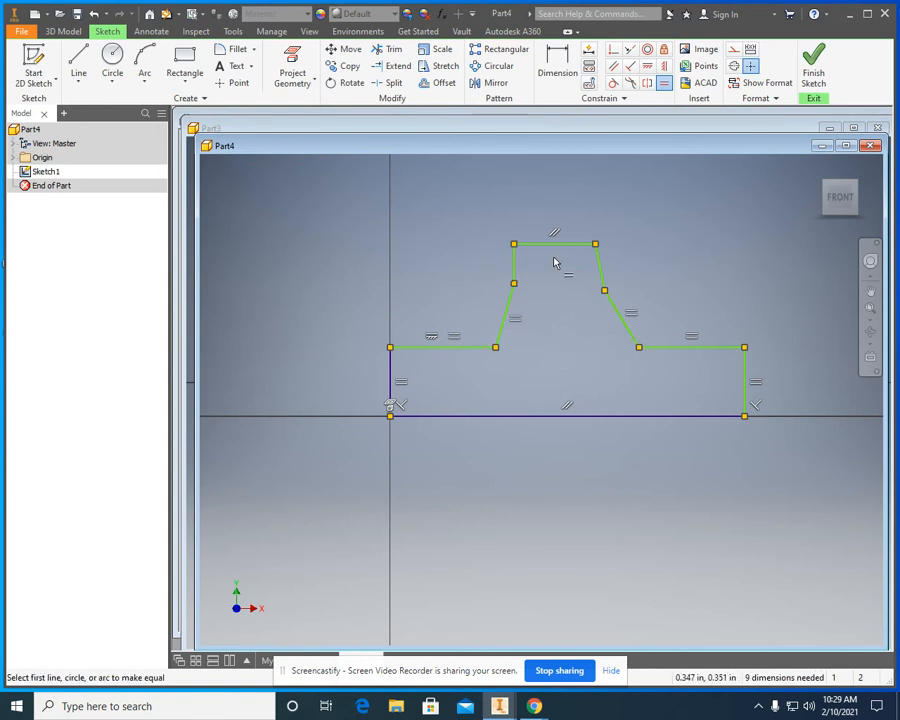
left_click(514, 260)
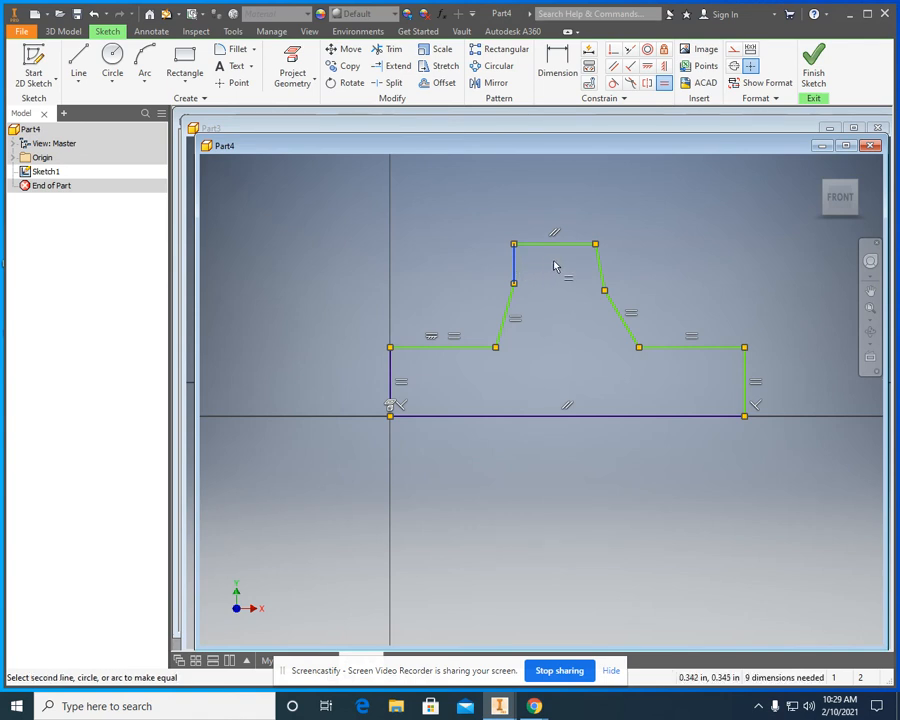
left_click(598, 262)
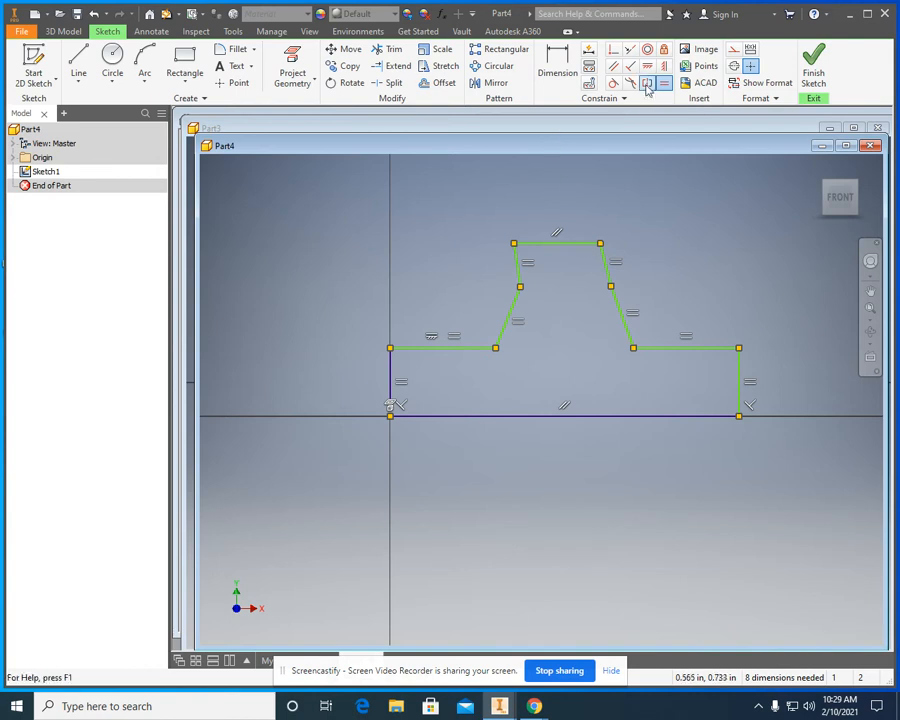
Step: Try to constrain the top edge of the raised section parallel to the base line again
left_click(613, 65)
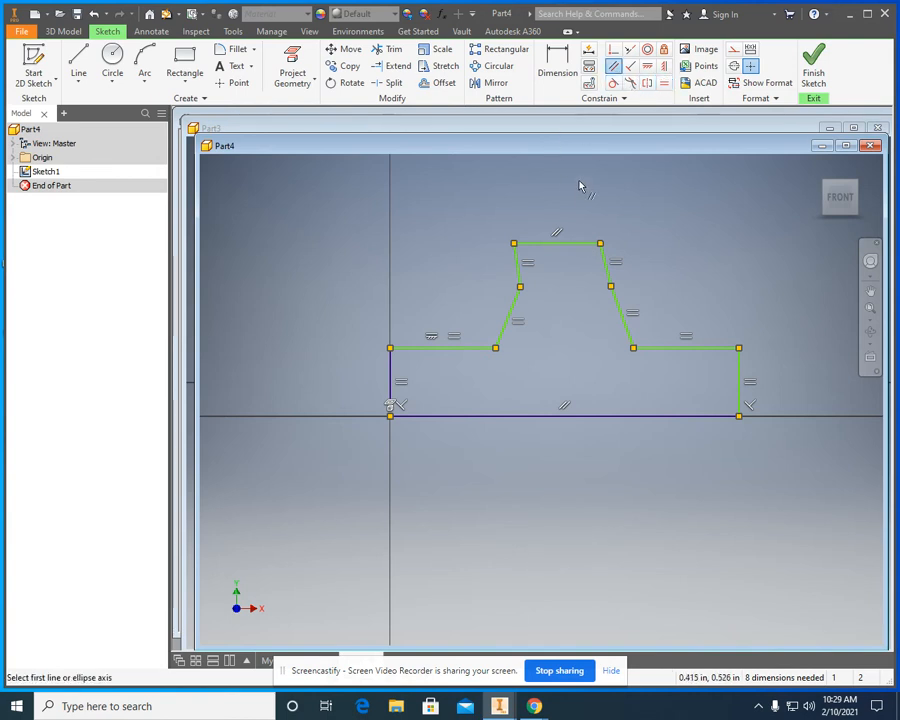
left_click(580, 244)
left_click(593, 416)
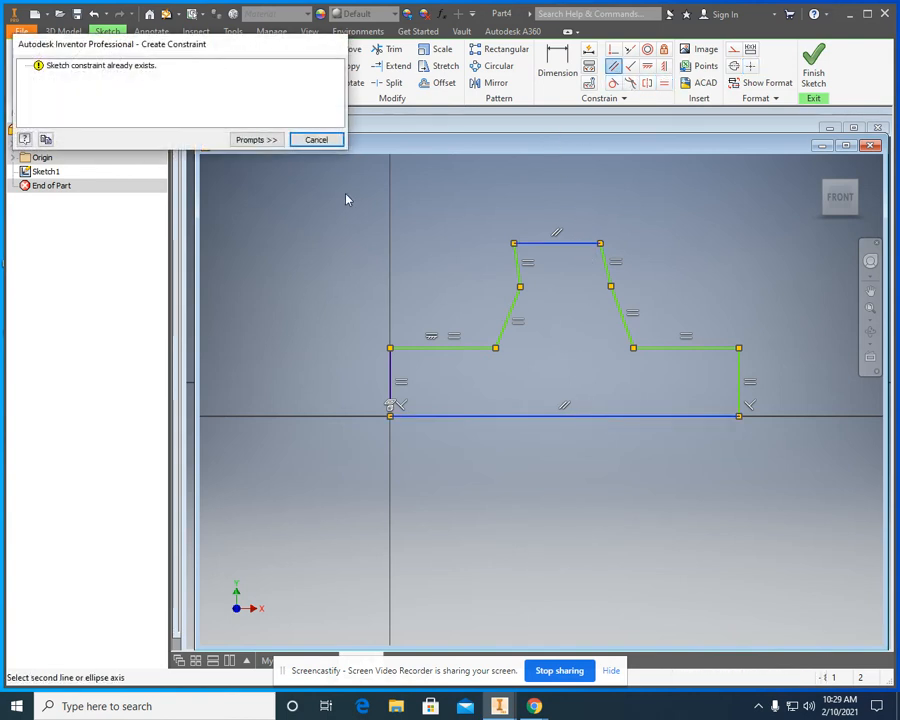
left_click(322, 140)
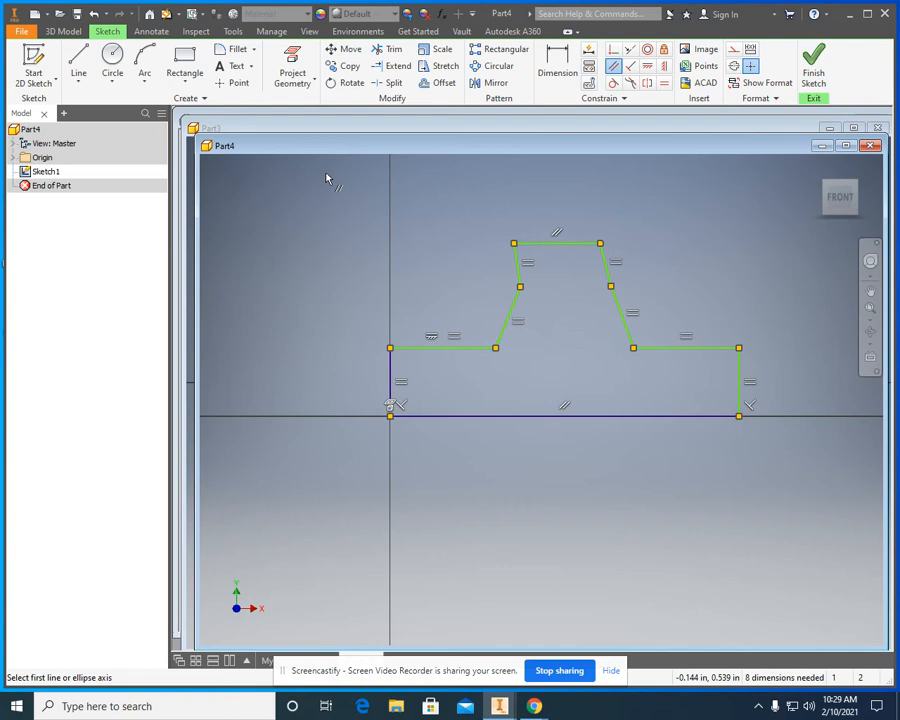
right_click(284, 263)
left_click(311, 261)
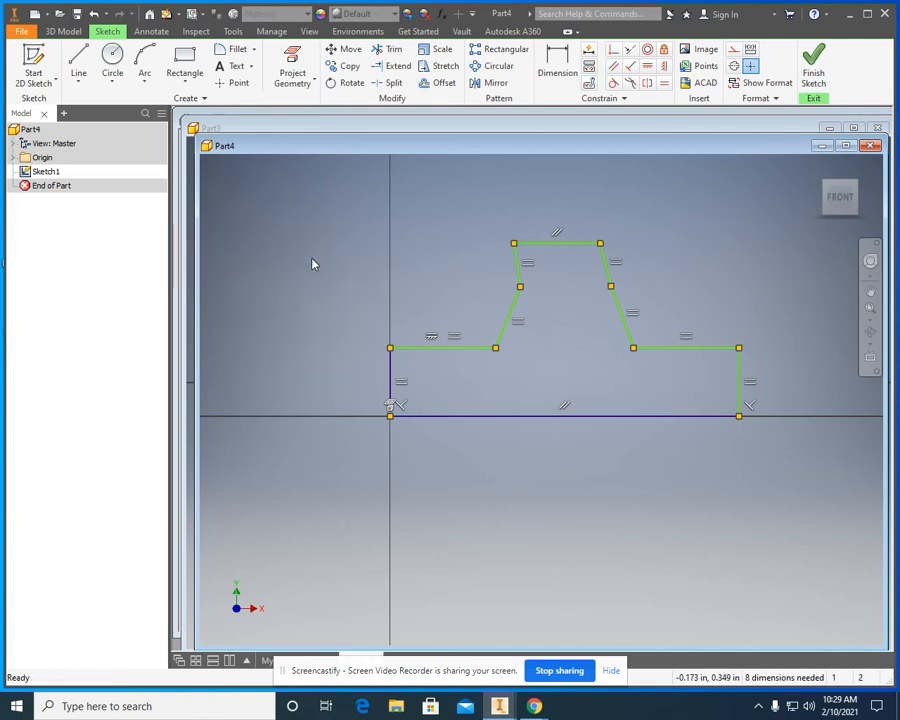
Step: Test the profile's constraints by pulling its edges, raising the top edge and lowering the ledges toward the base line
left_click_drag(391, 367, 362, 371)
left_click(390, 370)
left_click(482, 349)
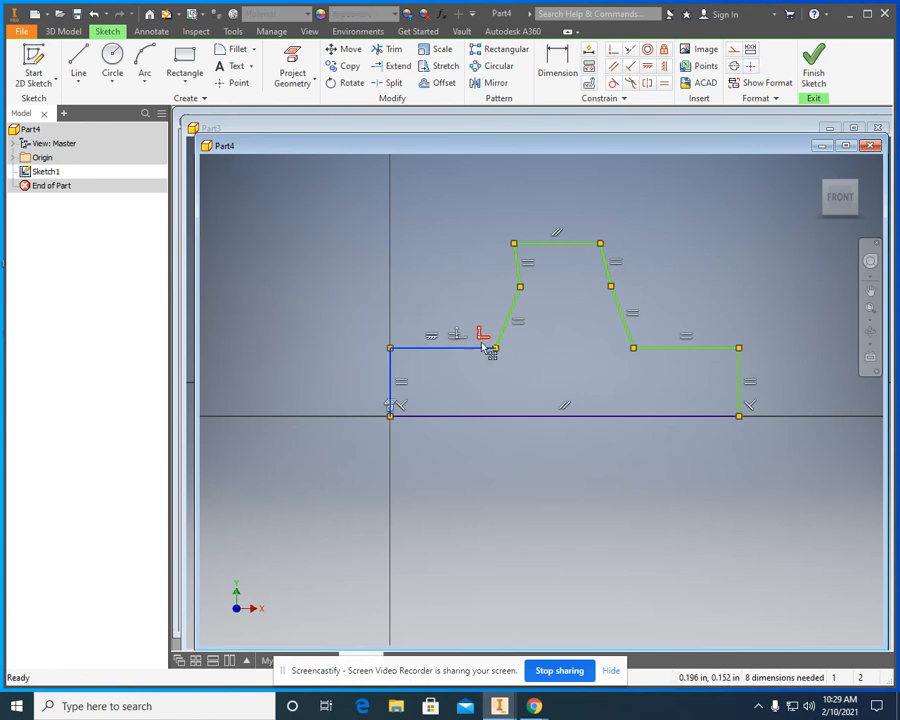
mouse_move(552, 225)
left_mouse_down()
mouse_move(552, 213)
mouse_move(609, 216)
left_mouse_up()
left_click_drag(632, 313, 674, 304)
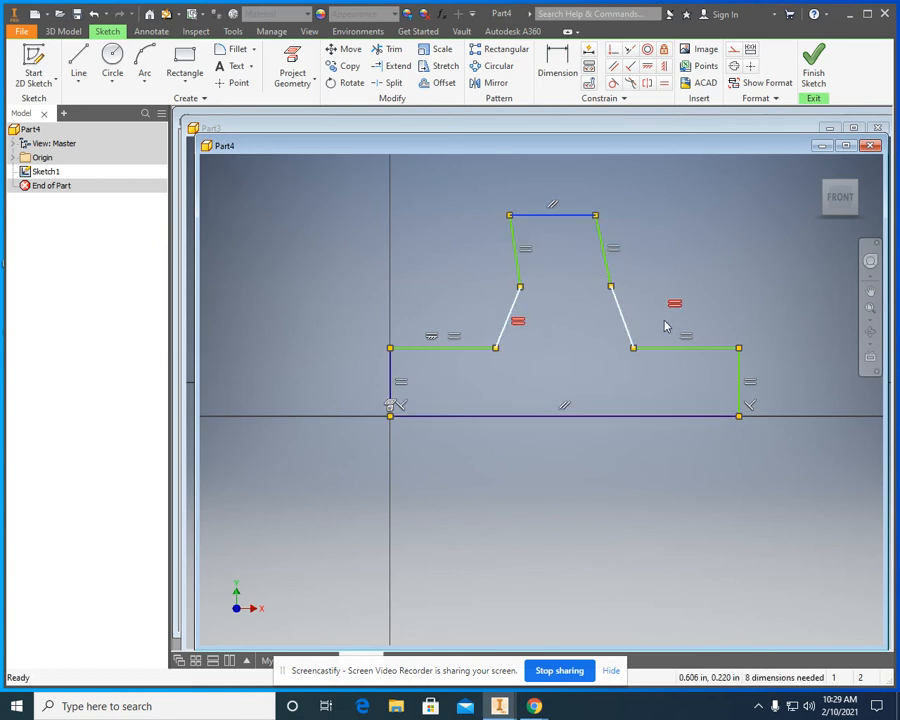
left_click(671, 348)
mouse_move(673, 351)
left_mouse_down()
mouse_move(706, 312)
mouse_move(707, 381)
left_mouse_up()
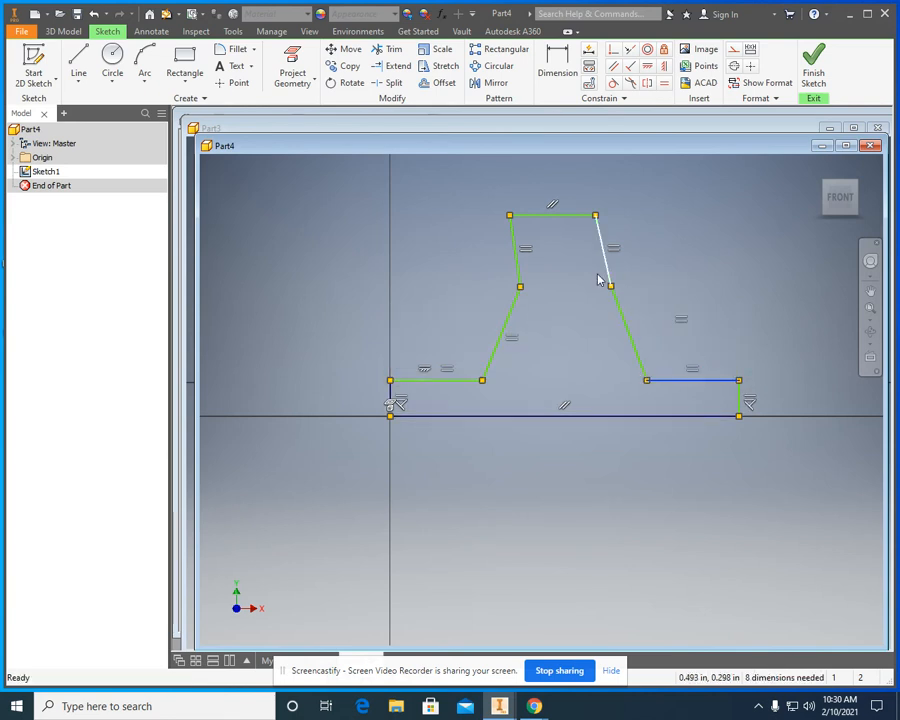
mouse_move(530, 218)
left_mouse_down()
mouse_move(589, 242)
mouse_move(560, 216)
left_mouse_up()
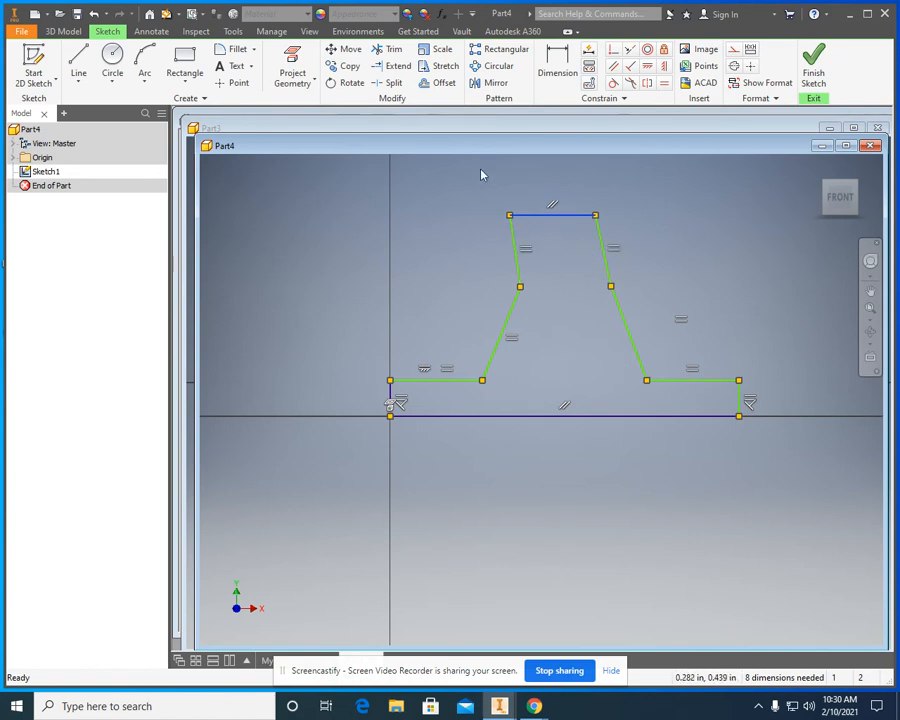
Step: Constrain the left and right upper side edges of the raised section perpendicular to the base line
left_click(631, 66)
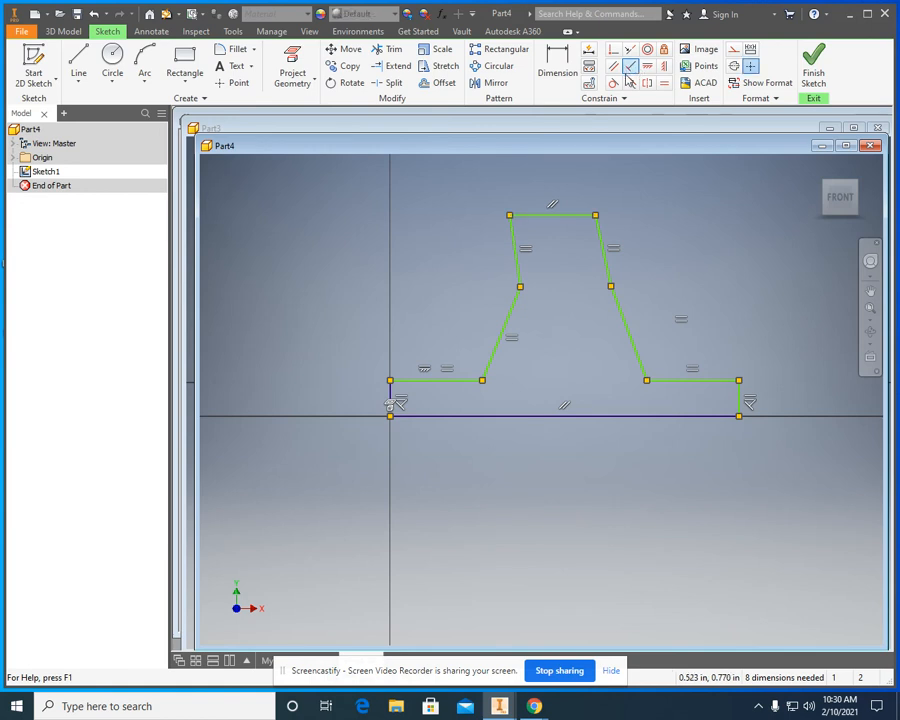
left_click(519, 264)
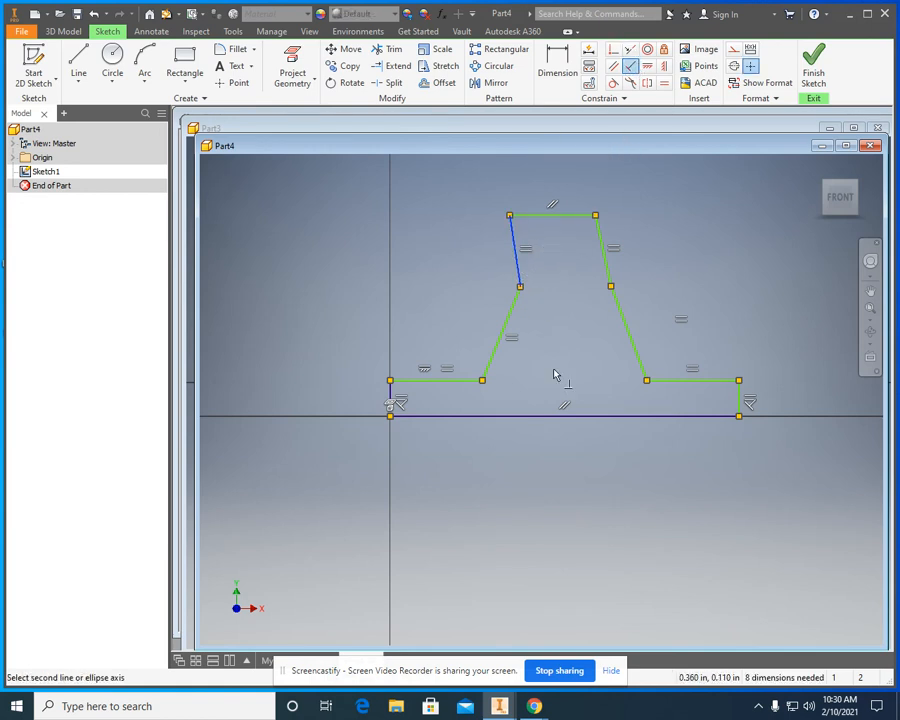
left_click(544, 421)
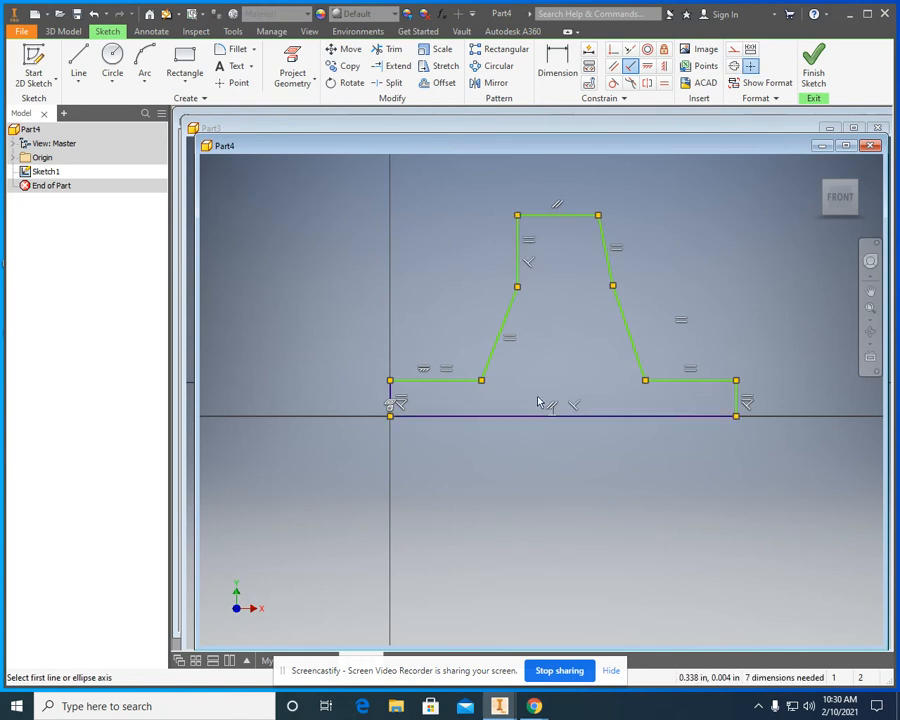
left_click(602, 242)
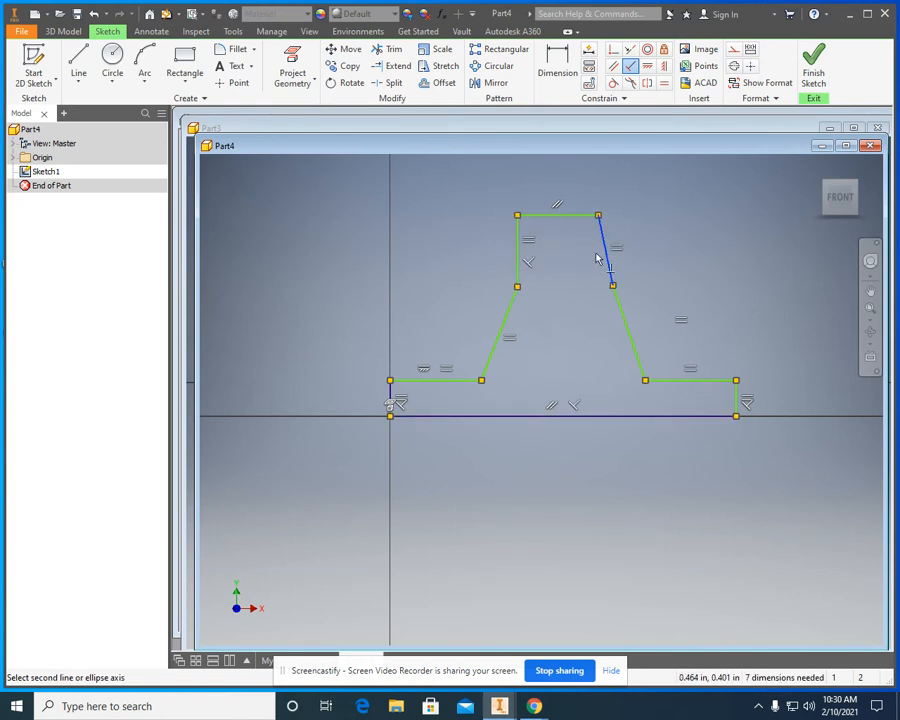
left_click(616, 417)
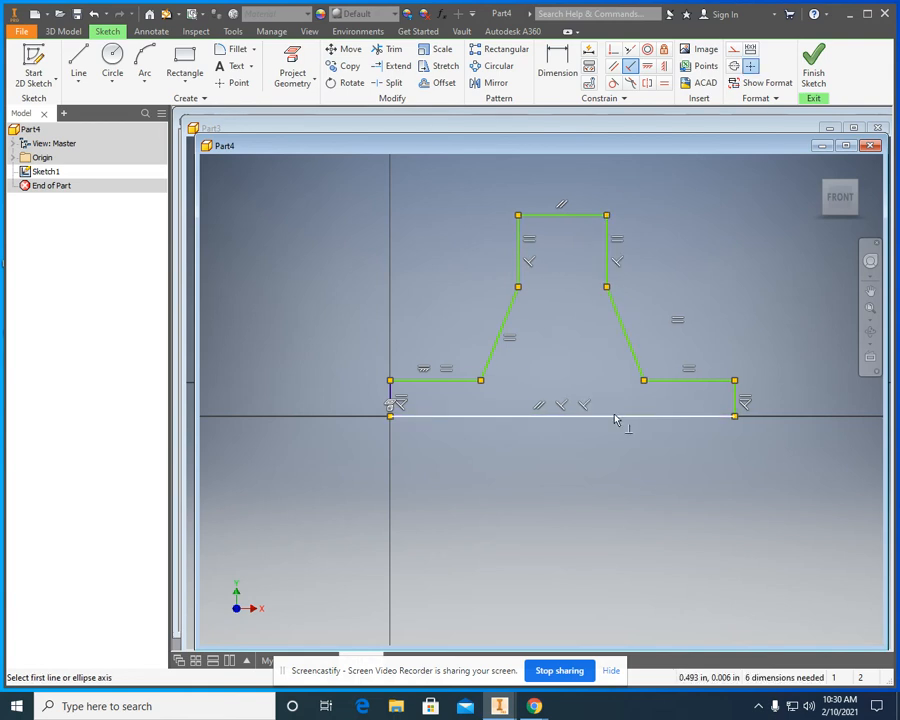
right_click(380, 480)
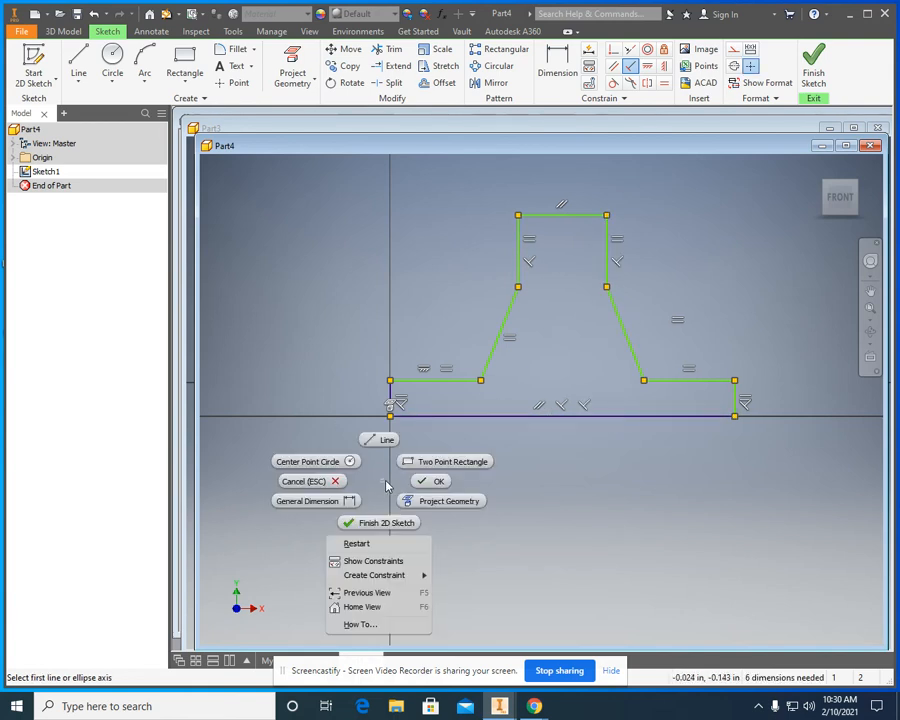
left_click(428, 482)
Step: Reshape the constrained profile by widening the raised section, adjusting the top edge's height and lengthening the two slopes
left_click_drag(586, 218, 564, 273)
mouse_move(622, 328)
left_mouse_down()
mouse_move(641, 322)
mouse_move(628, 337)
left_mouse_up()
left_click_drag(636, 415, 642, 398)
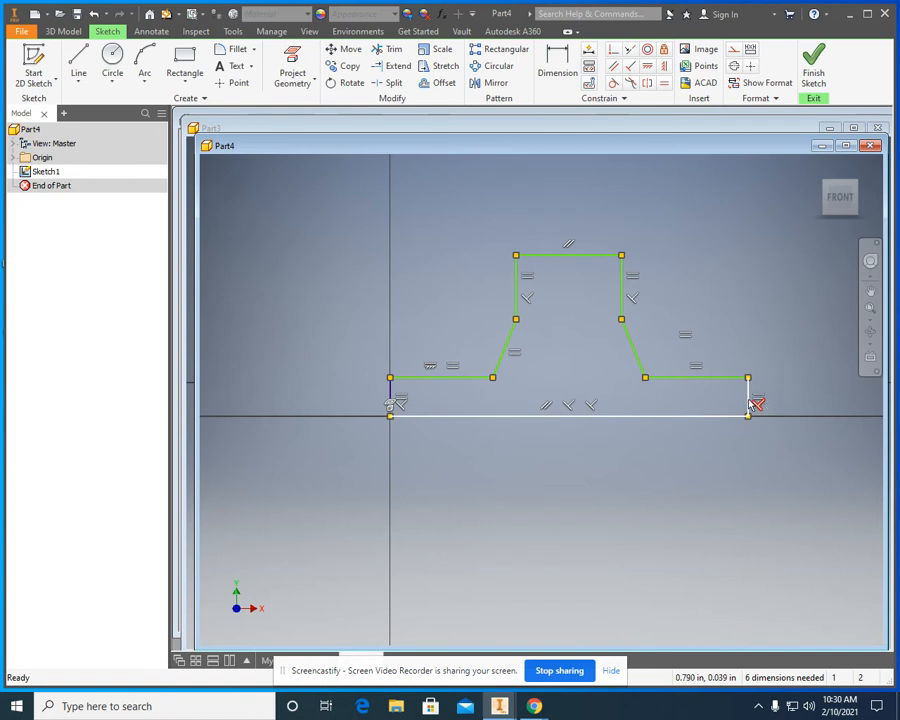
mouse_move(747, 402)
left_mouse_down()
mouse_move(767, 382)
mouse_move(715, 376)
left_mouse_up()
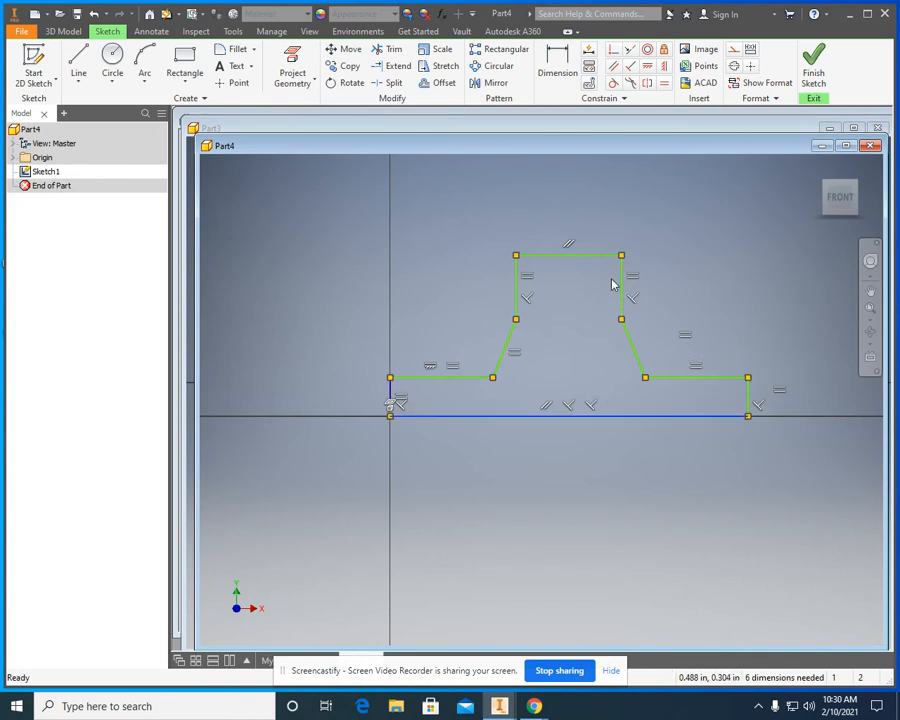
left_click_drag(603, 256, 603, 229)
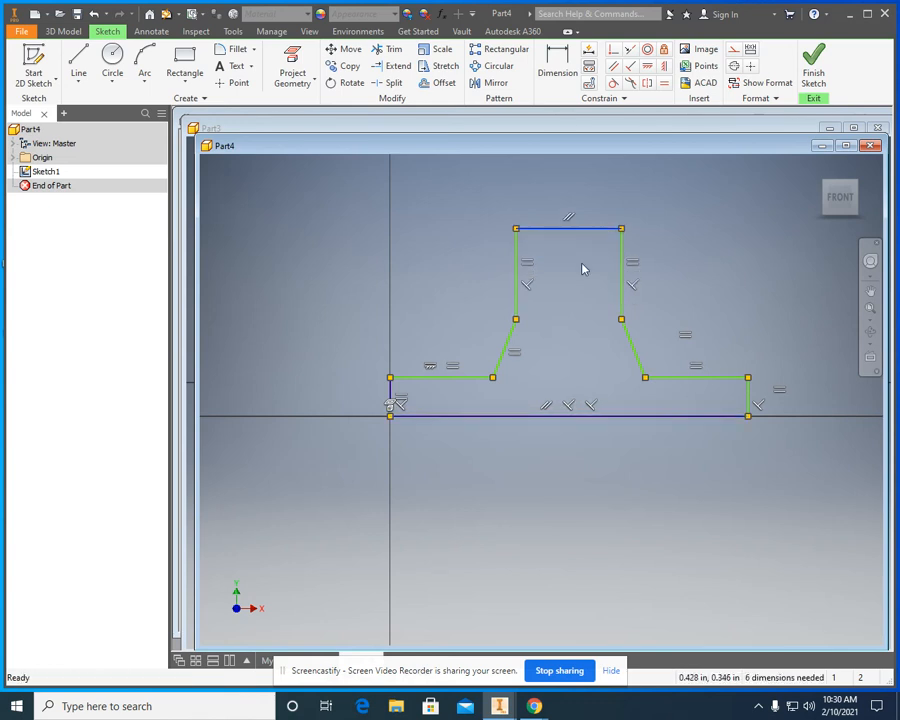
left_click_drag(510, 335, 494, 313)
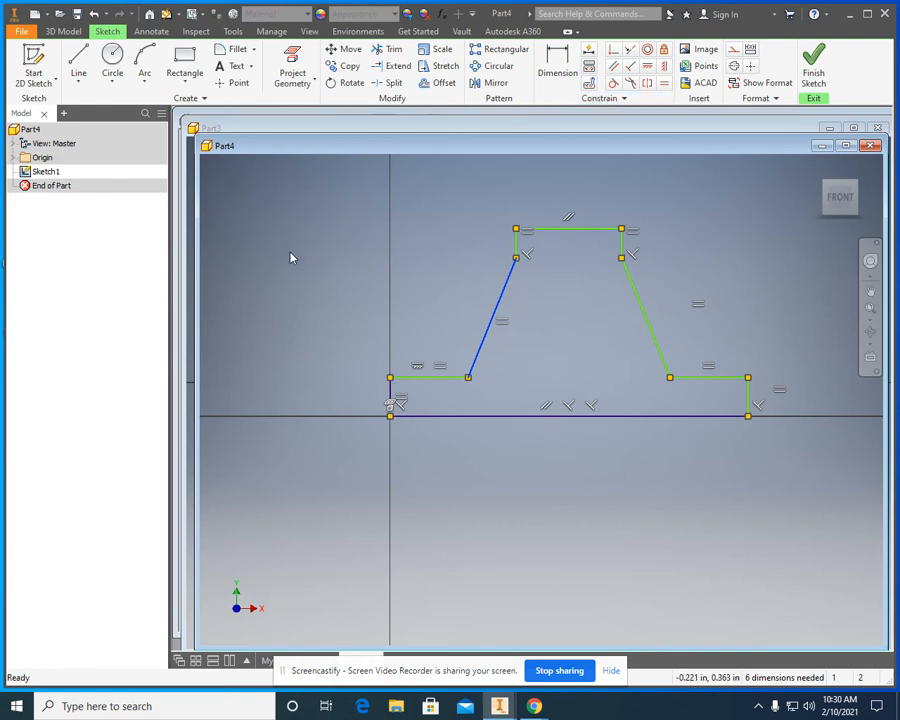
left_click_drag(569, 232, 570, 232)
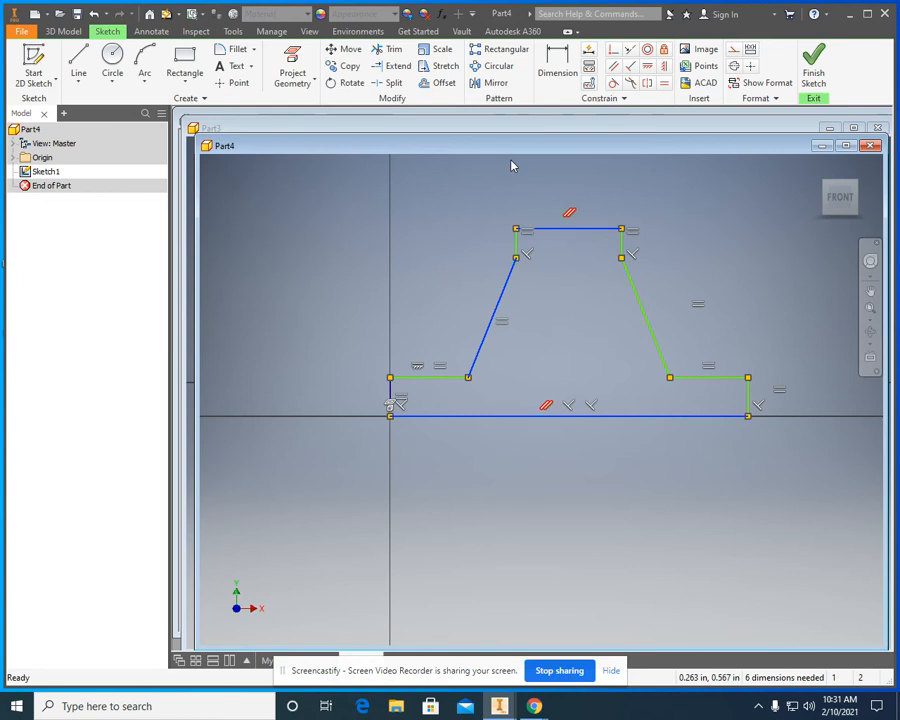
Step: Uncover the Part3 reference sketch to check its dimensions, and move the Part4 window back over it
mouse_move(536, 146)
left_mouse_down()
mouse_move(441, 524)
mouse_move(518, 514)
left_mouse_up()
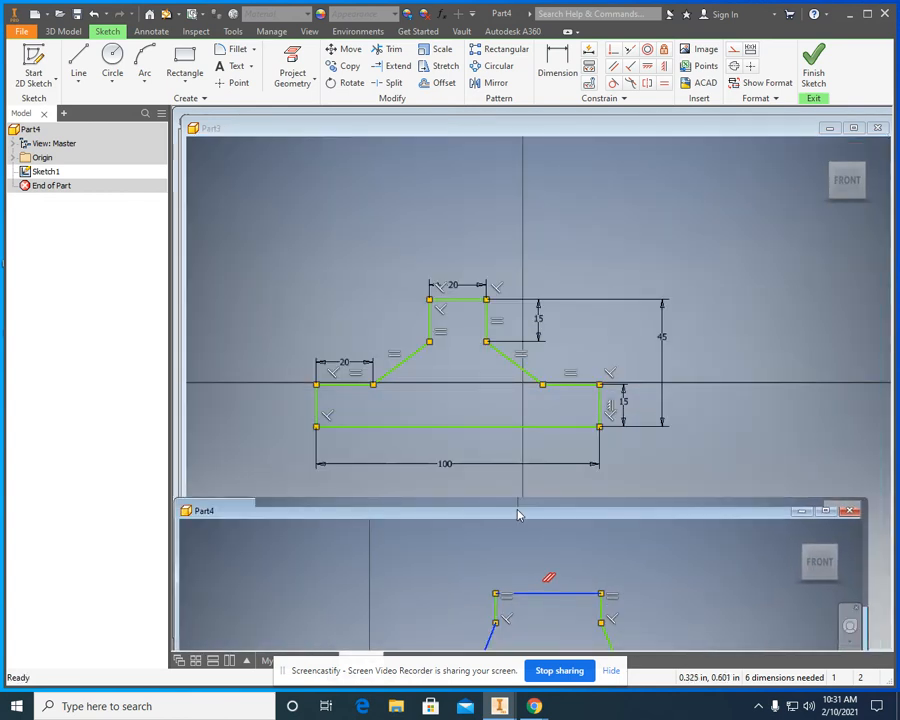
mouse_move(518, 514)
left_mouse_down()
mouse_move(568, 125)
mouse_move(504, 136)
mouse_move(521, 137)
left_mouse_up()
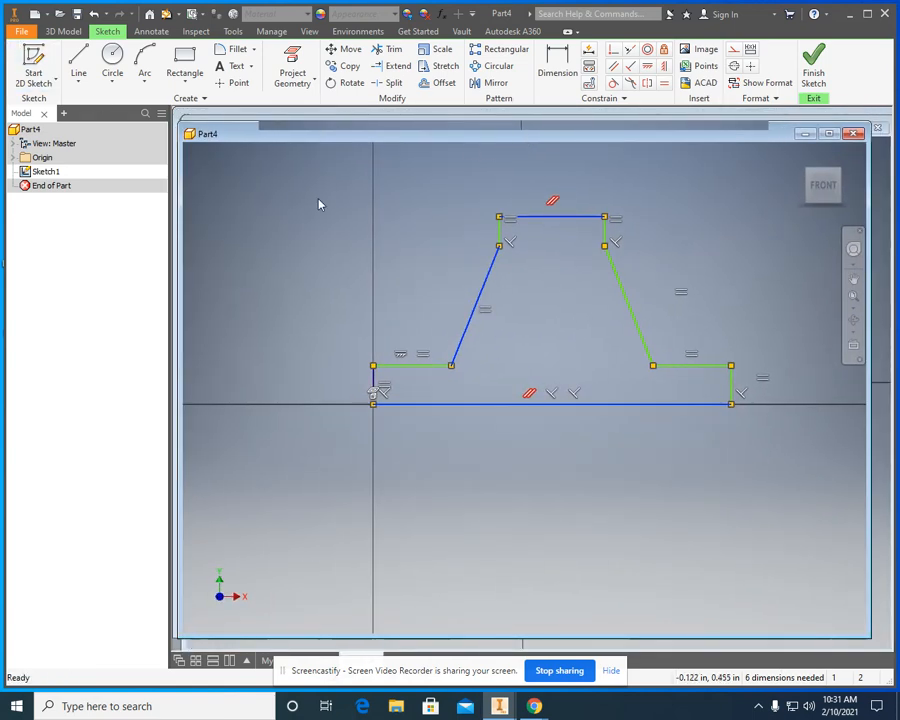
Step: Set the length unit of the Part4 document to millimeter and apply the change
left_click(234, 32)
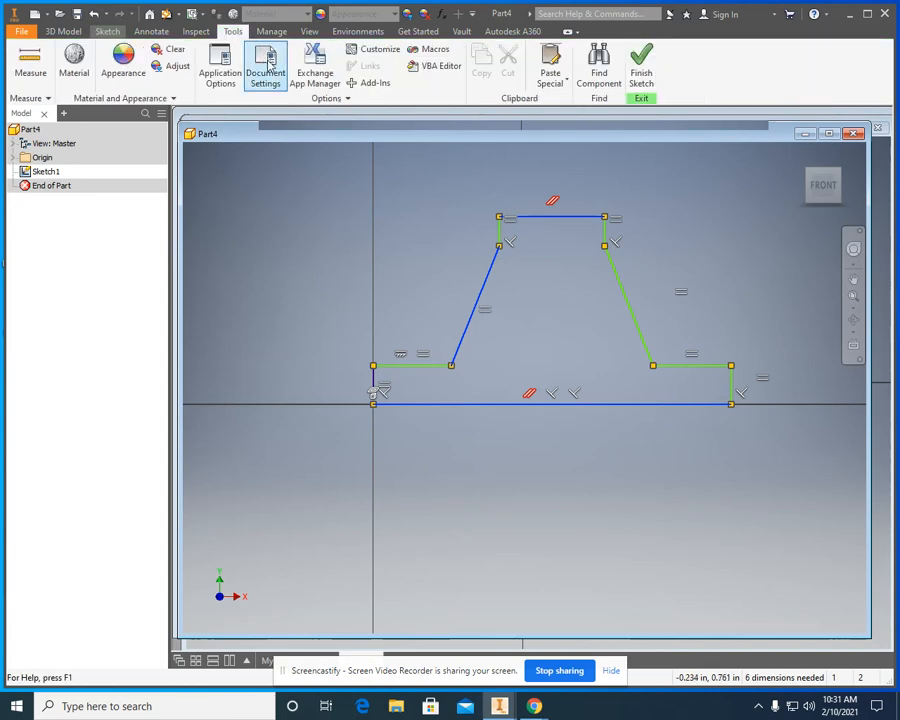
left_click(266, 66)
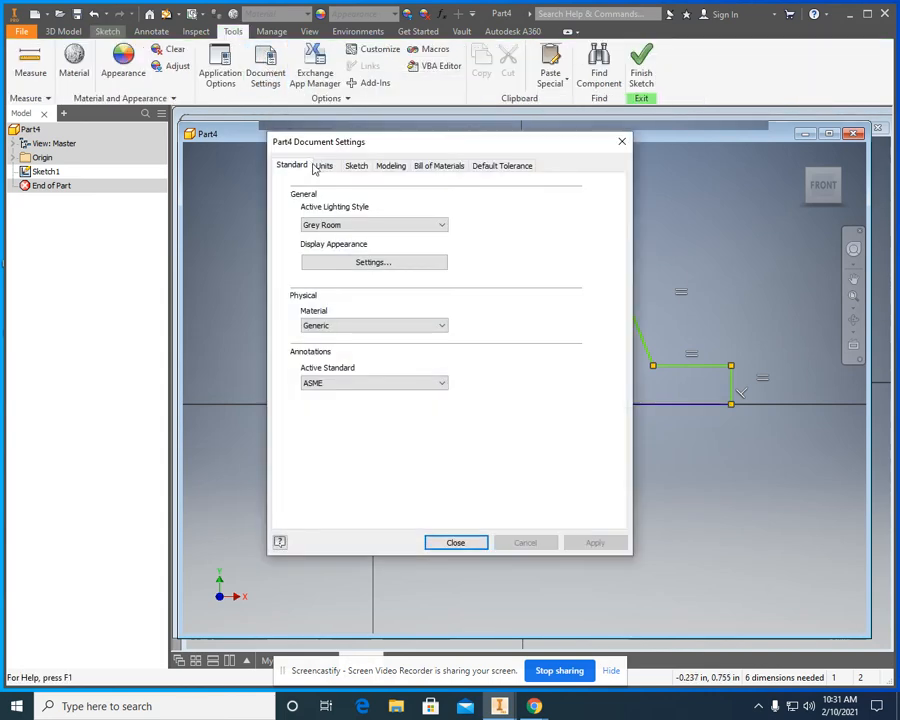
left_click(322, 166)
left_click(324, 215)
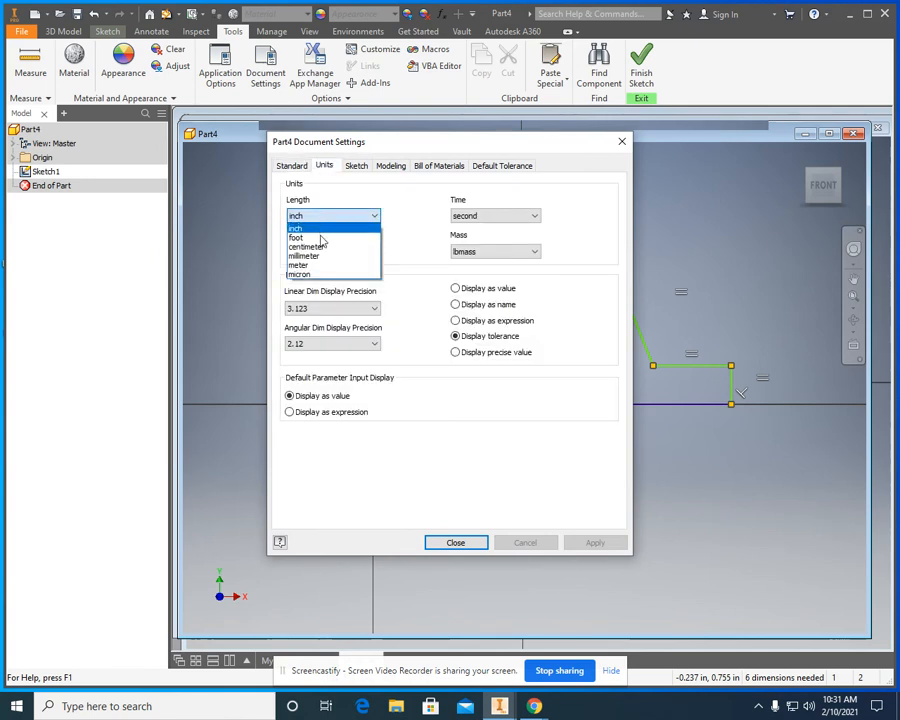
left_click(314, 256)
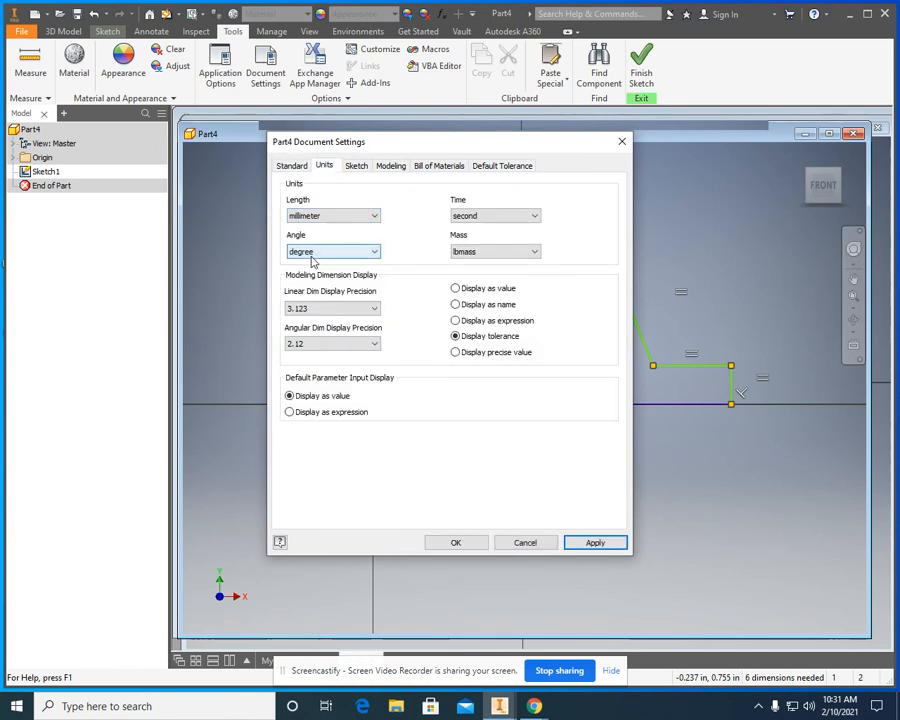
left_click(588, 545)
left_click(445, 546)
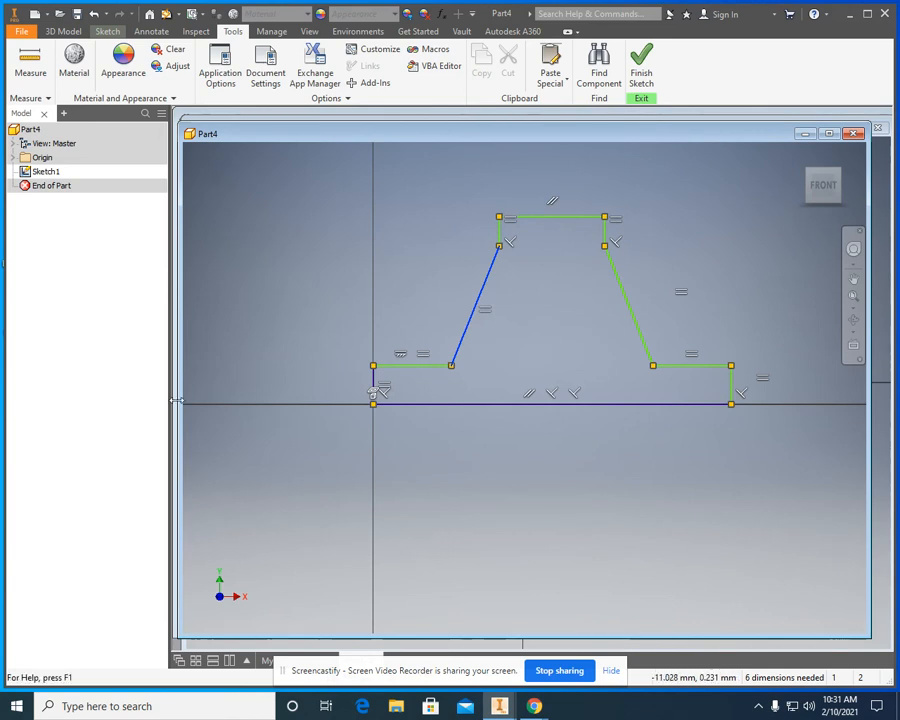
Step: Reopen the Part4 document settings to check the length unit, and close them
left_click(63, 31)
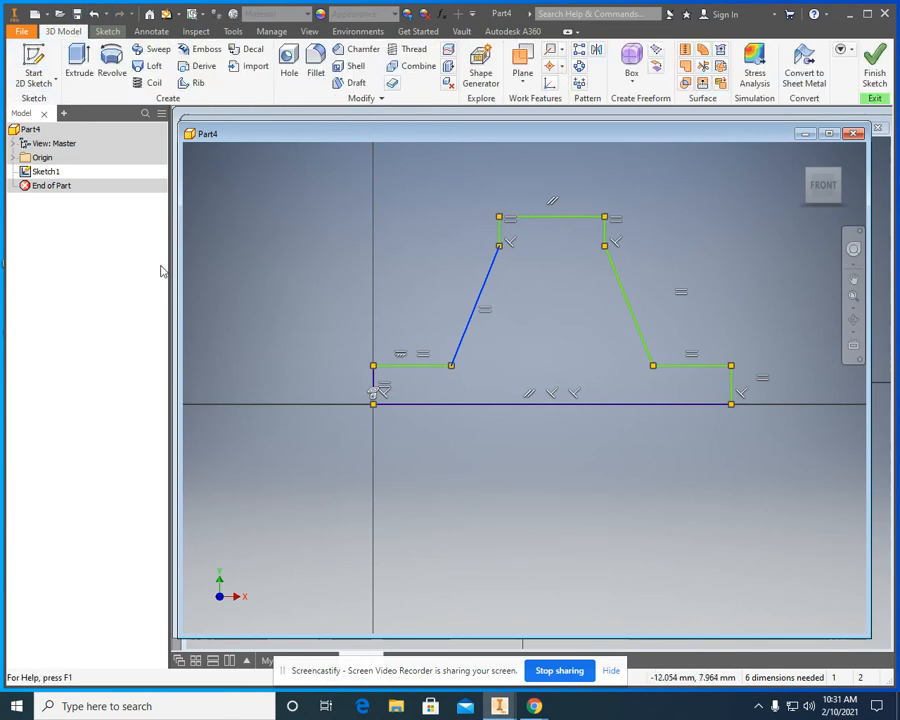
left_click(234, 33)
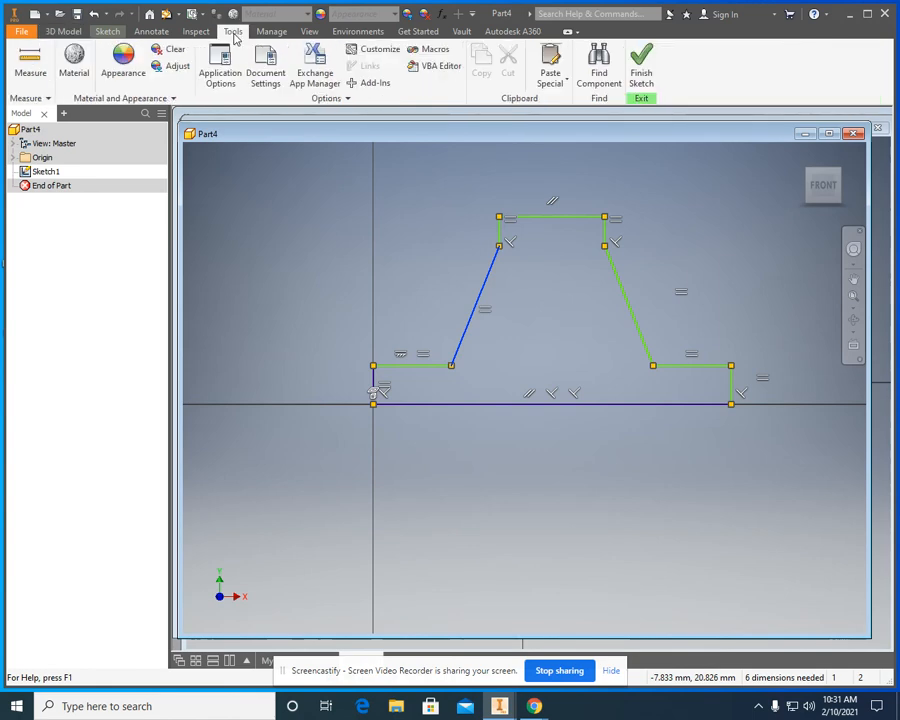
left_click(265, 68)
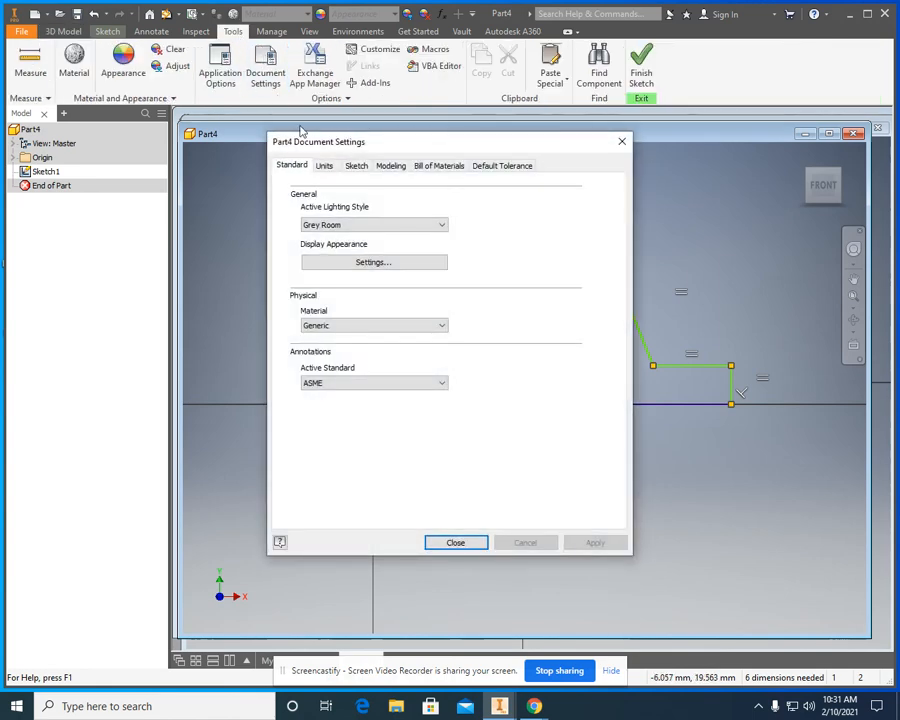
left_click(322, 167)
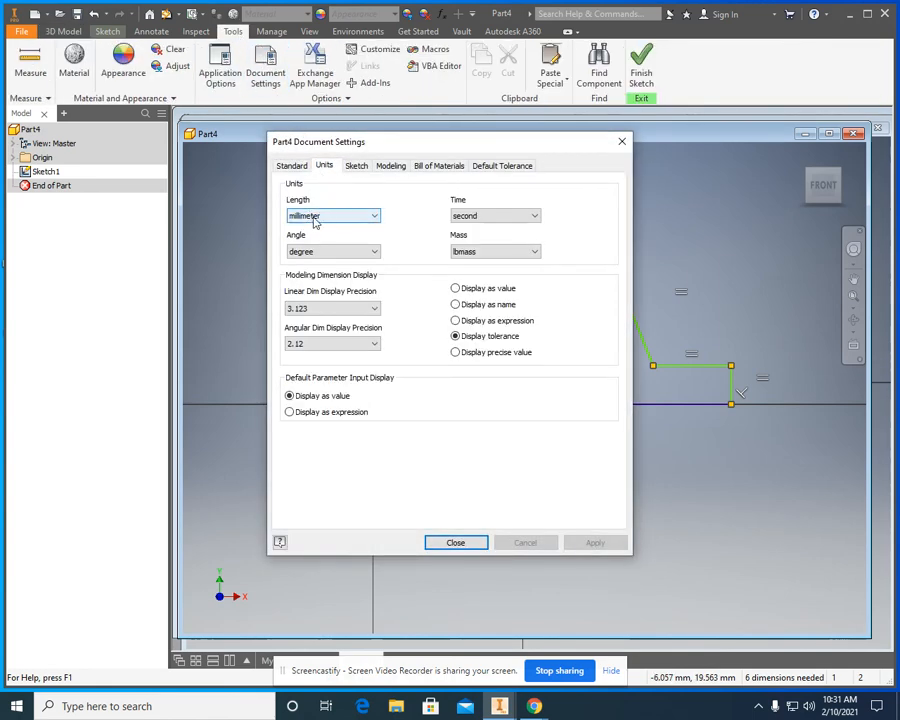
left_click(455, 542)
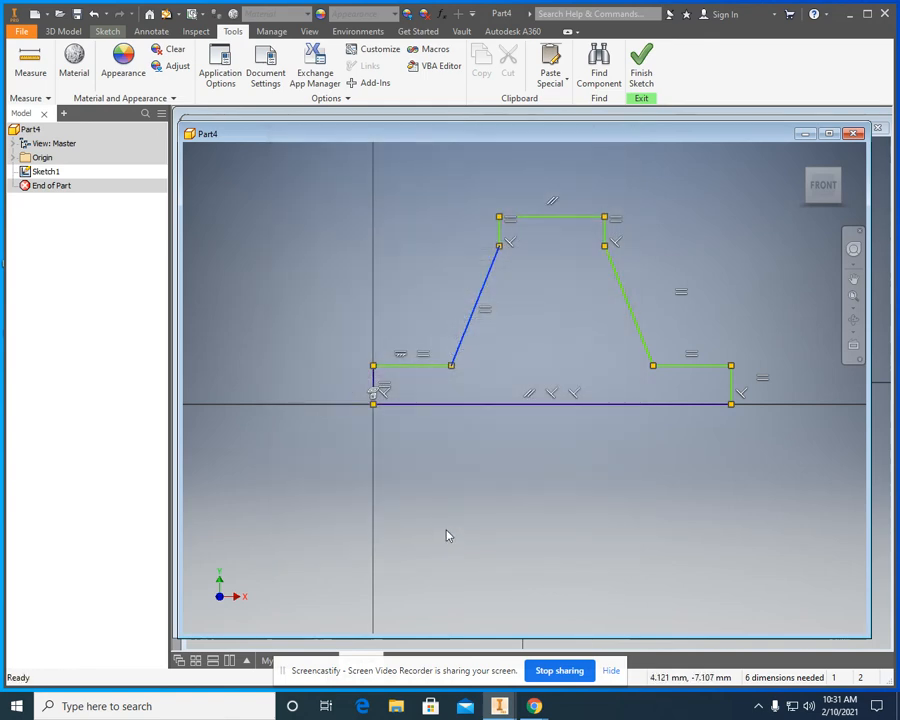
Step: Uncover the Part3 reference sketch to check its dimensions, and move the Part4 window back over it
mouse_move(751, 137)
left_mouse_down()
mouse_move(813, 560)
mouse_move(788, 502)
mouse_move(777, 505)
left_mouse_up()
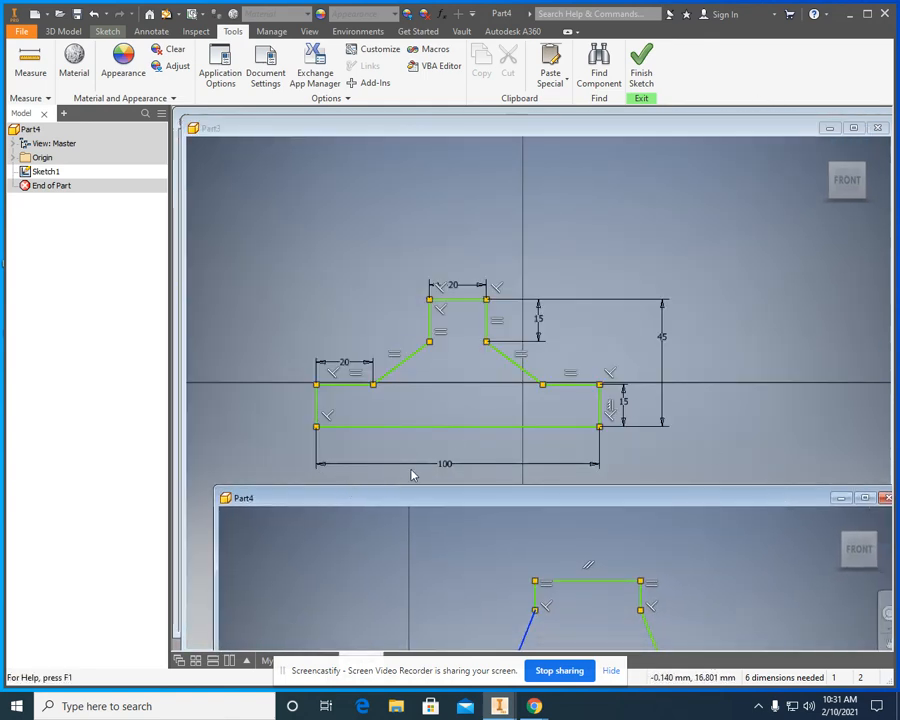
mouse_move(466, 496)
left_mouse_down()
mouse_move(462, 321)
mouse_move(432, 118)
mouse_move(432, 126)
left_mouse_up()
left_click(63, 31)
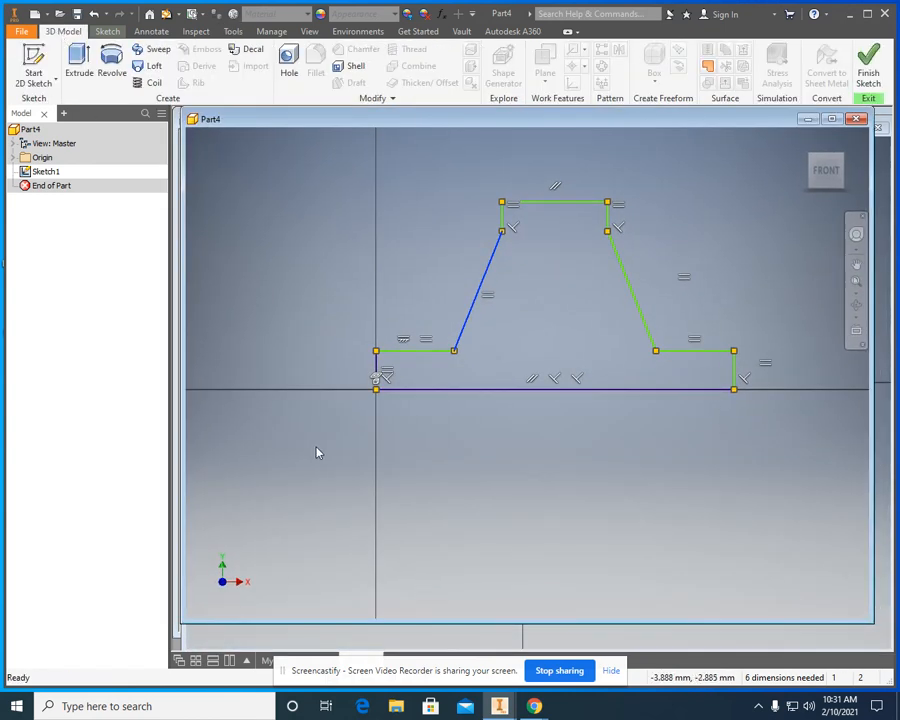
left_click(293, 348)
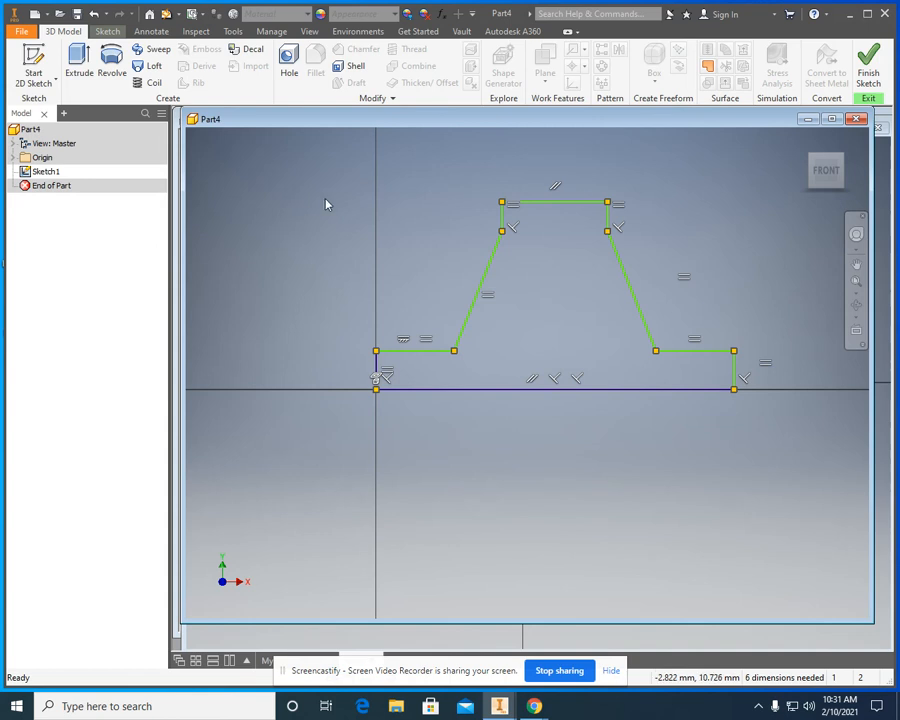
Step: Finish the Part4 sketch and reopen Sketch1 for editing
left_click(866, 72)
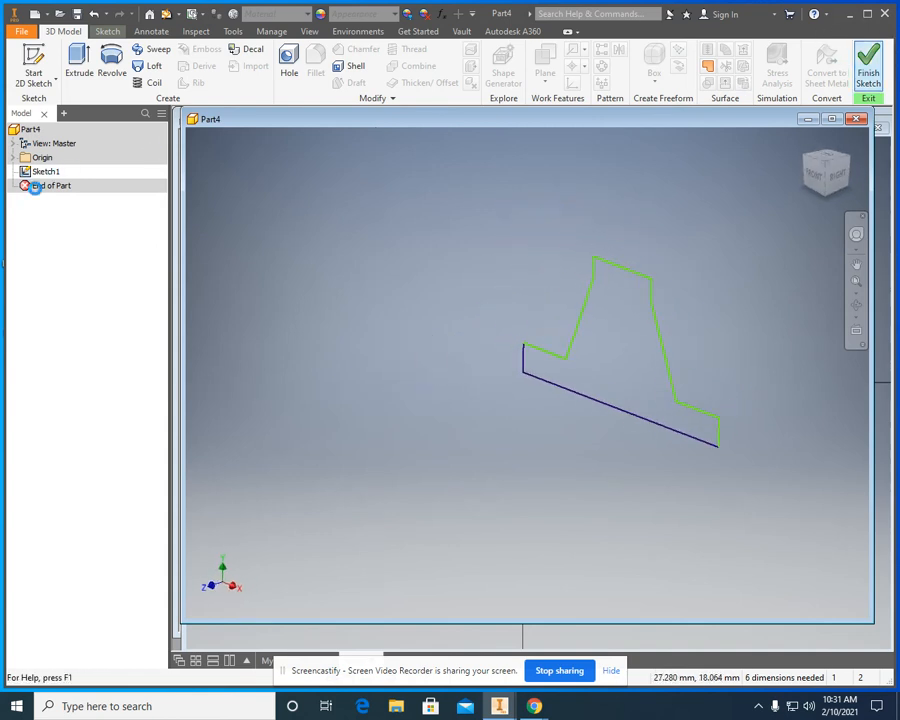
right_click(48, 175)
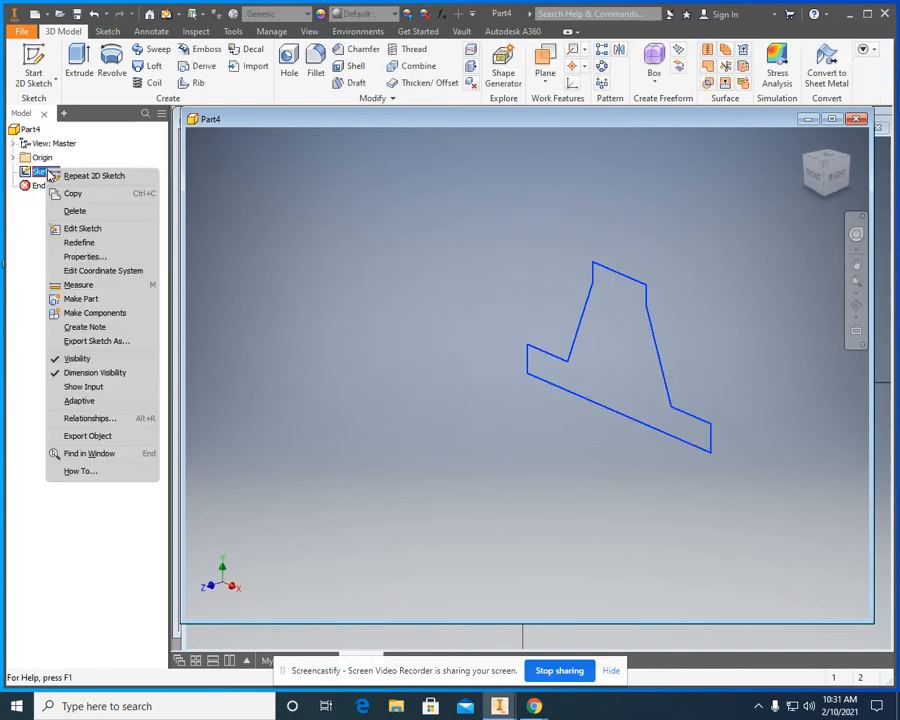
left_click(72, 227)
middle_click_drag(354, 344, 358, 254)
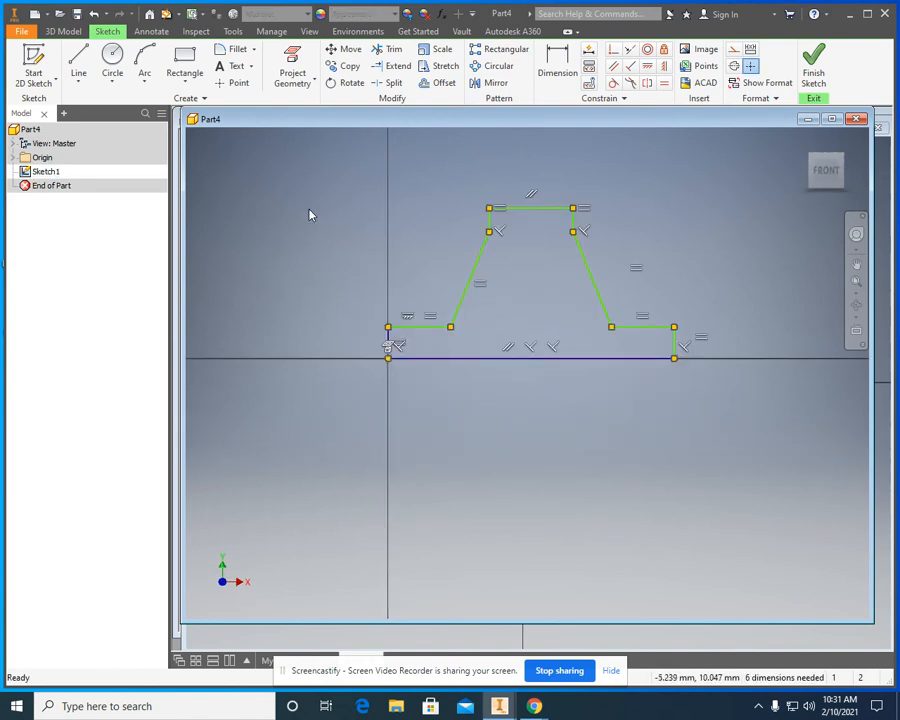
Step: Dimension the profile's bottom edge horizontally and set its length to 100 mm
left_click(557, 58)
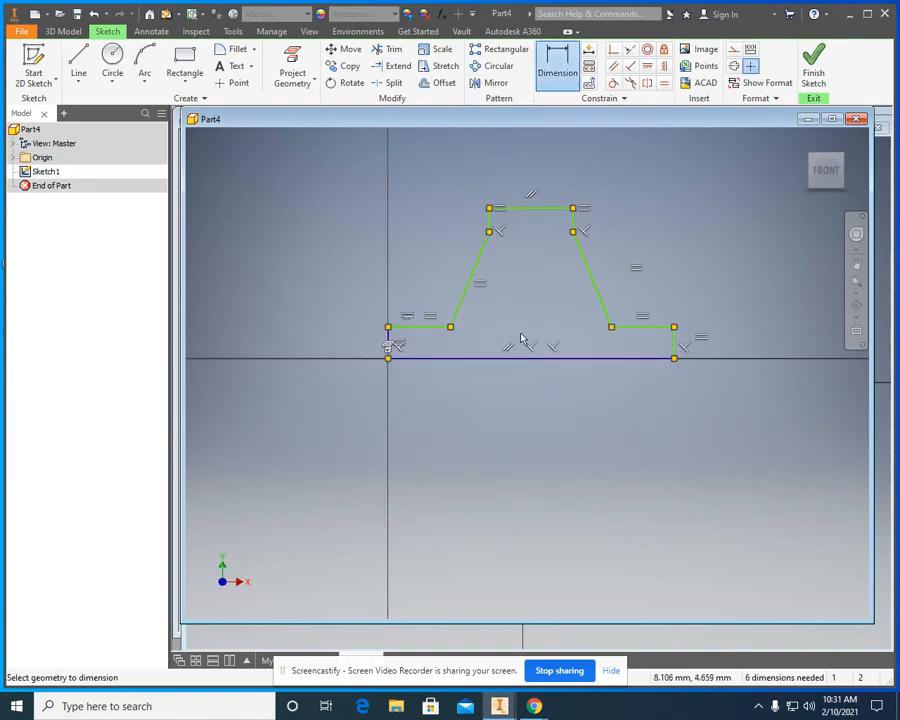
left_click(505, 360)
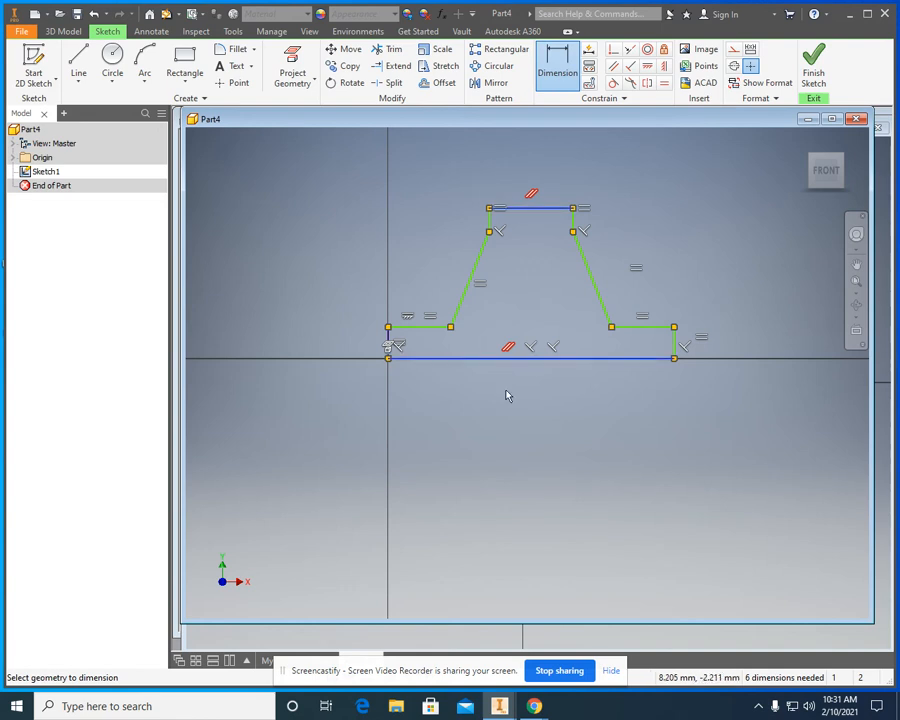
left_click(513, 397)
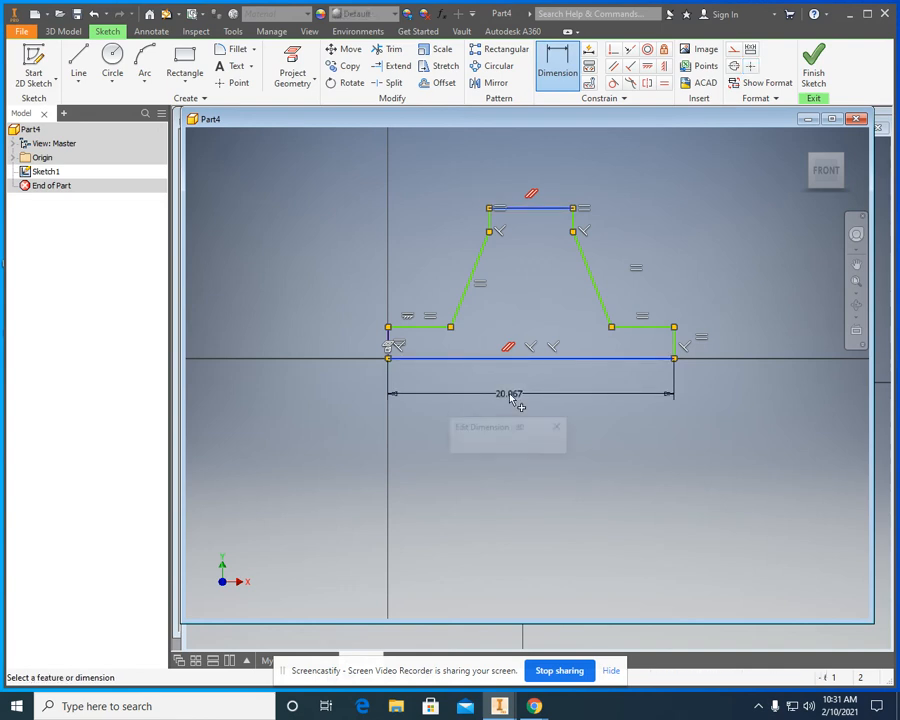
type("10")
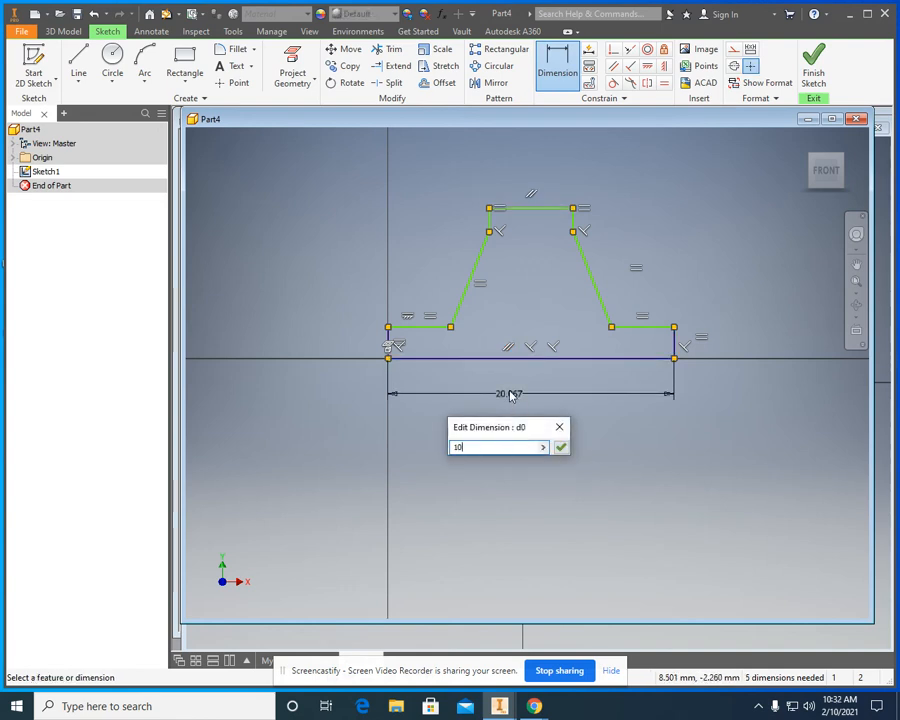
key("Return")
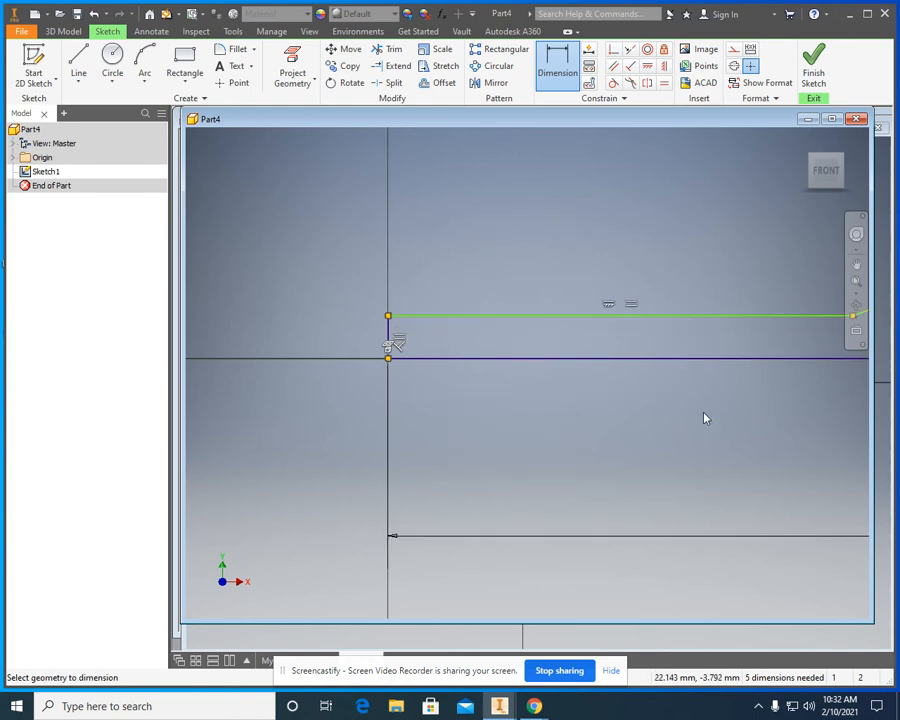
scroll(703, 418, "up", 6)
mouse_move(796, 406)
middle_mouse_down()
mouse_move(456, 344)
mouse_move(555, 306)
mouse_move(531, 306)
middle_mouse_up()
scroll(455, 318, "down", 4)
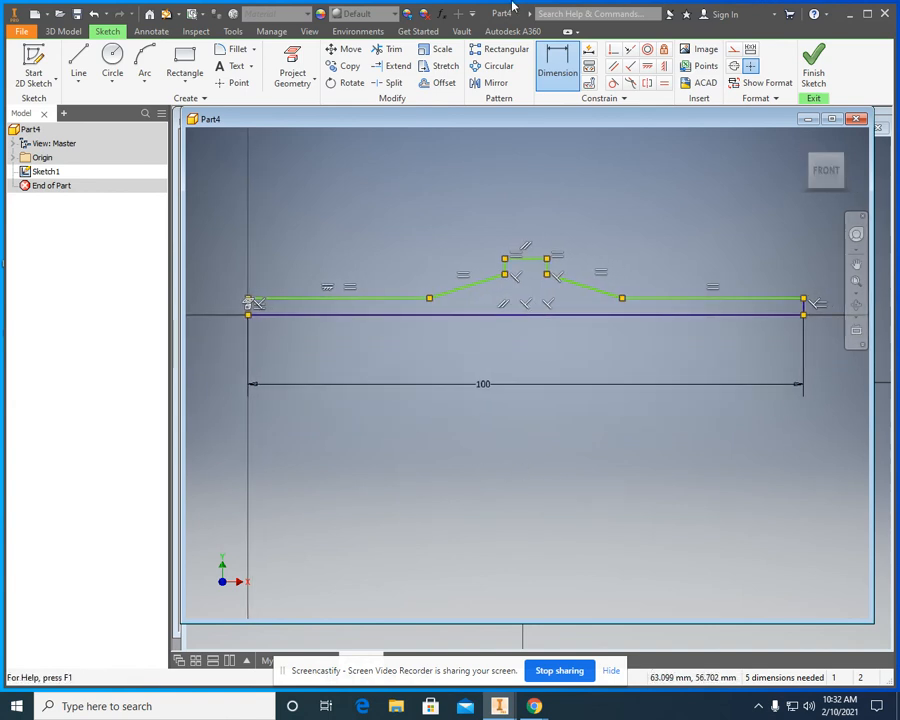
Step: Check the Part3 reference sketch and dimension the short vertical edge at the base's right end at 15 mm
left_click_drag(386, 126, 373, 504)
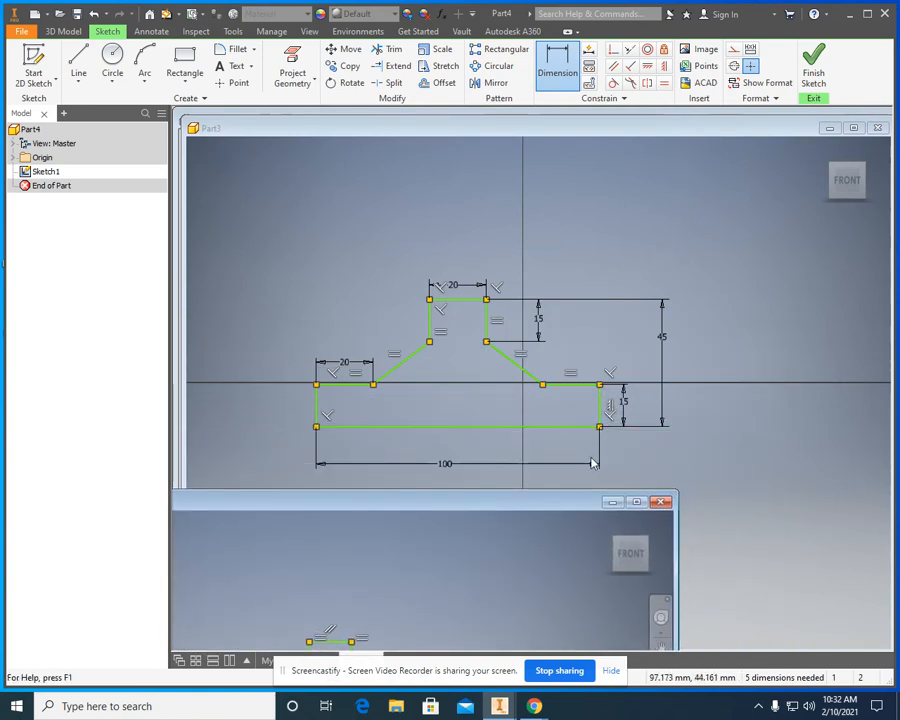
left_click_drag(564, 502, 690, 110)
scroll(733, 295, "down", 6)
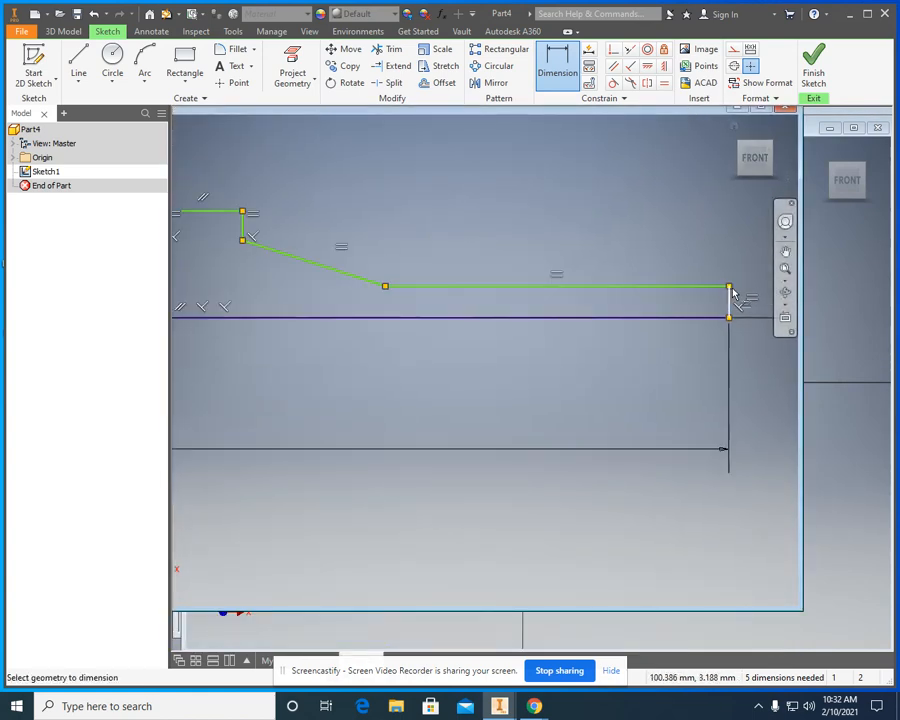
middle_click_drag(729, 311, 460, 288)
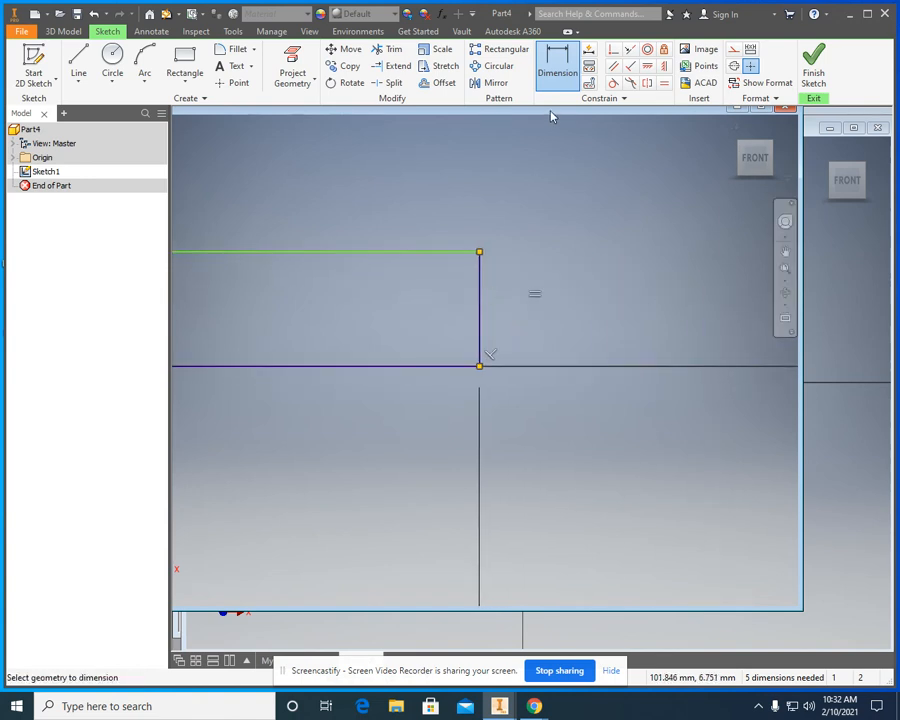
left_click(482, 308)
left_click(514, 312)
type("15")
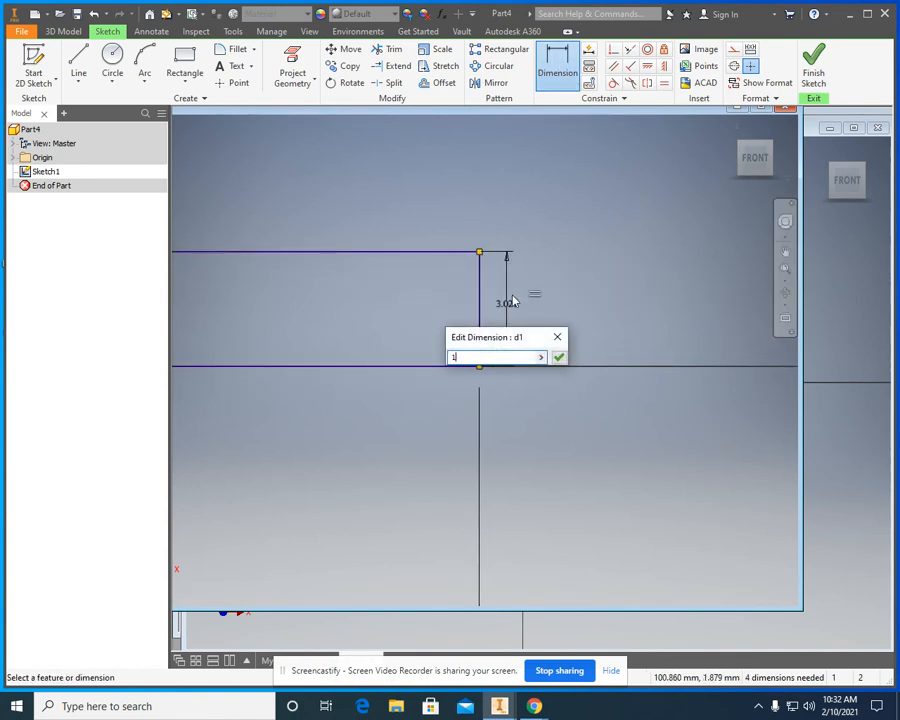
key("Return")
scroll(598, 488, "up", 2)
scroll(598, 488, "up", 3)
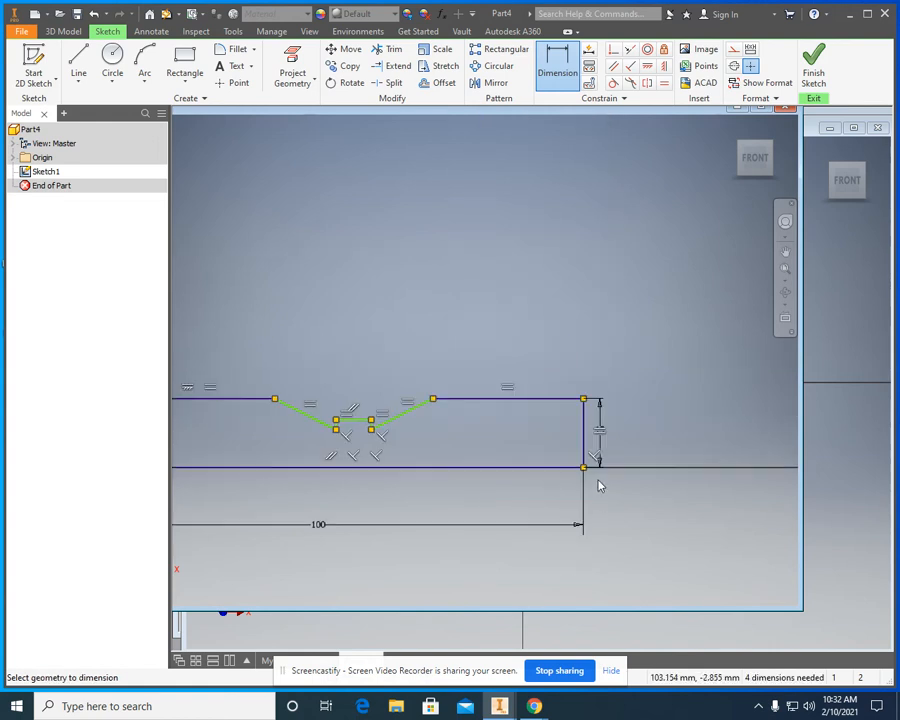
Step: Dimension the horizontal shoulder edge on the profile's left side at 20 mm
middle_click_drag(247, 442, 397, 416)
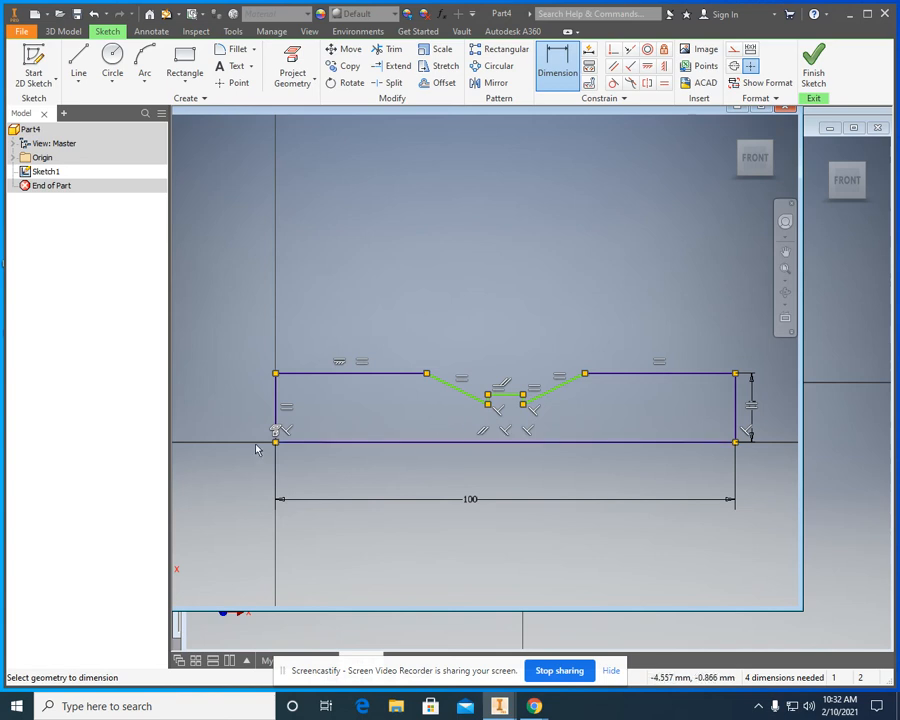
scroll(744, 410, "up", 3)
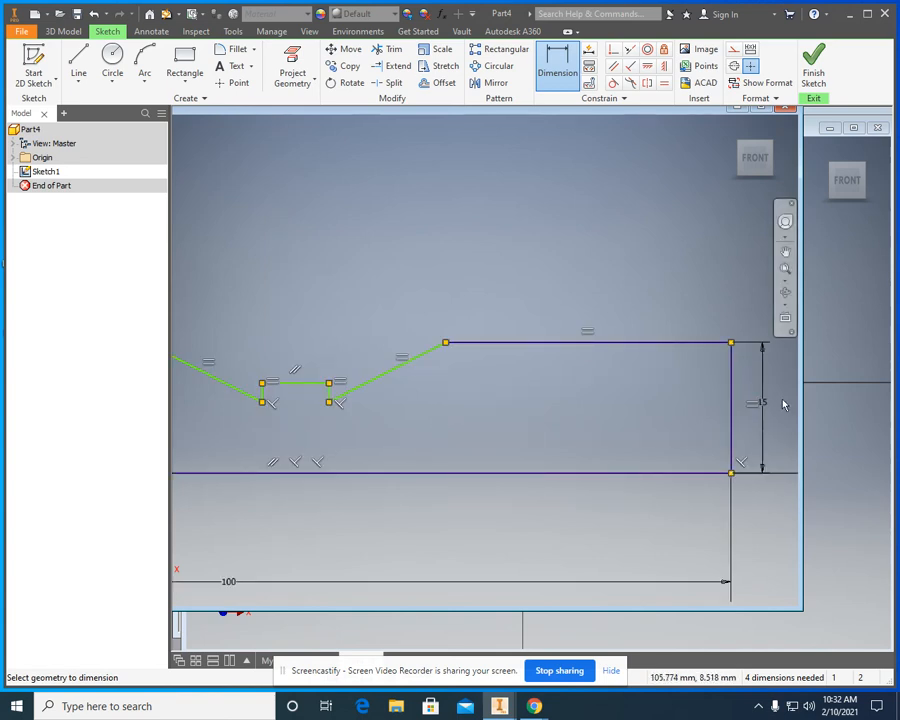
scroll(766, 400, "down", 3)
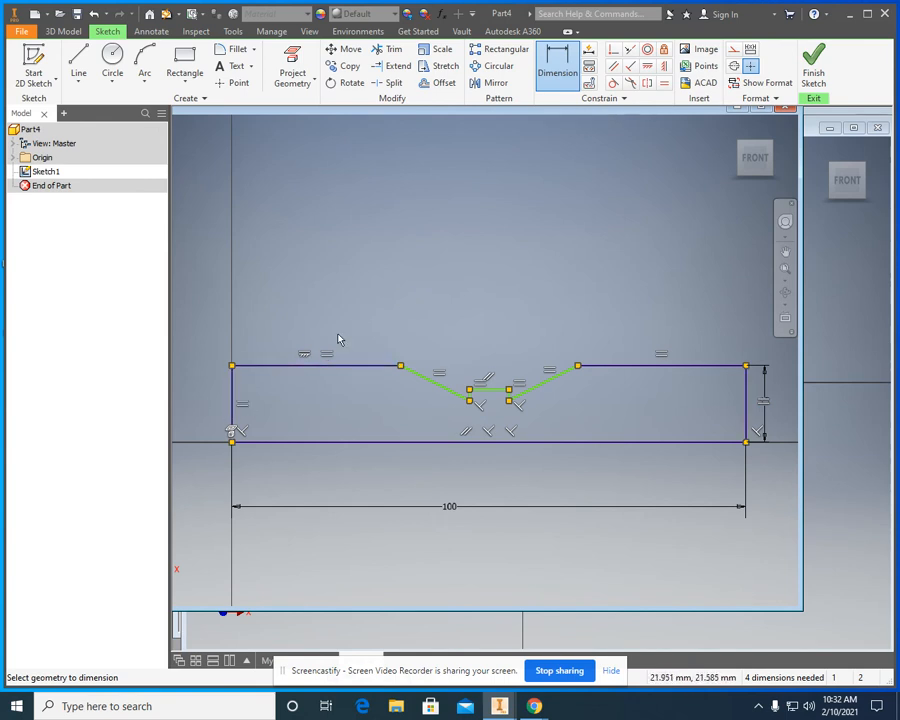
left_click_drag(641, 107, 705, 160)
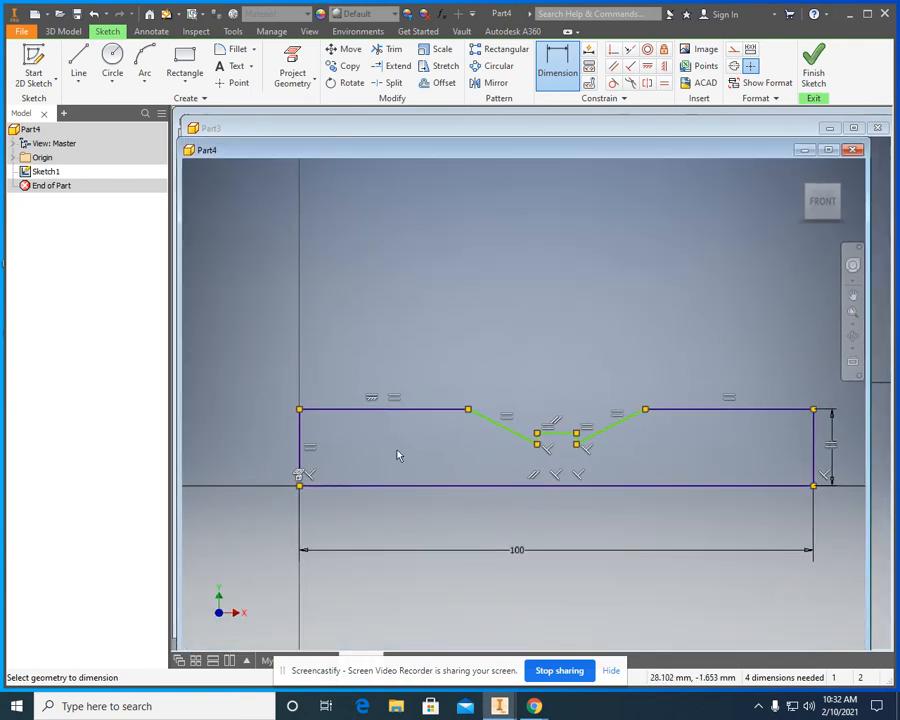
left_click(416, 411)
left_click(426, 374)
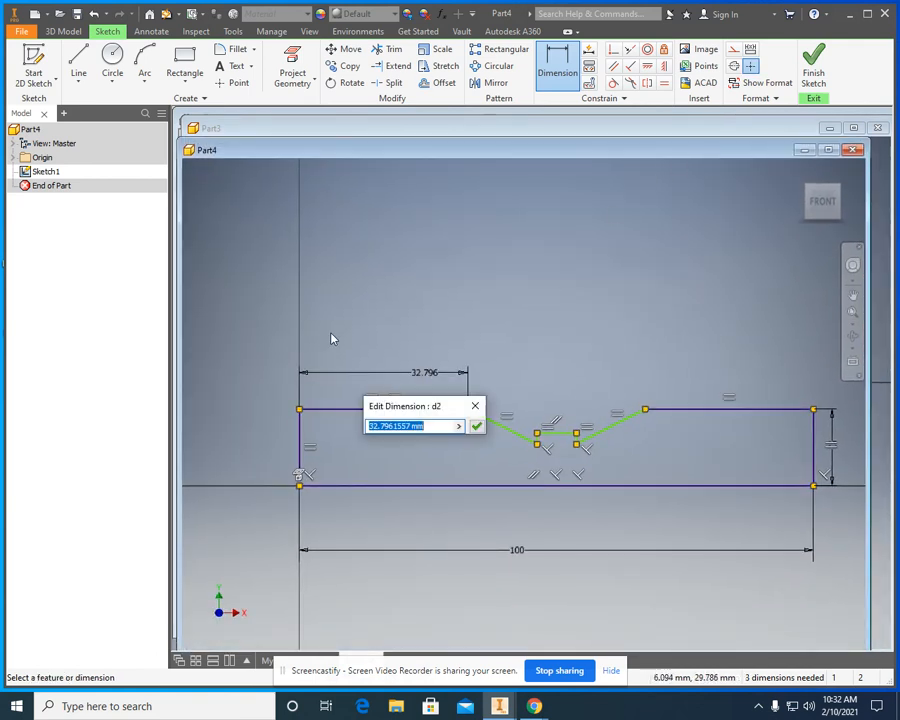
type("20")
key("Return")
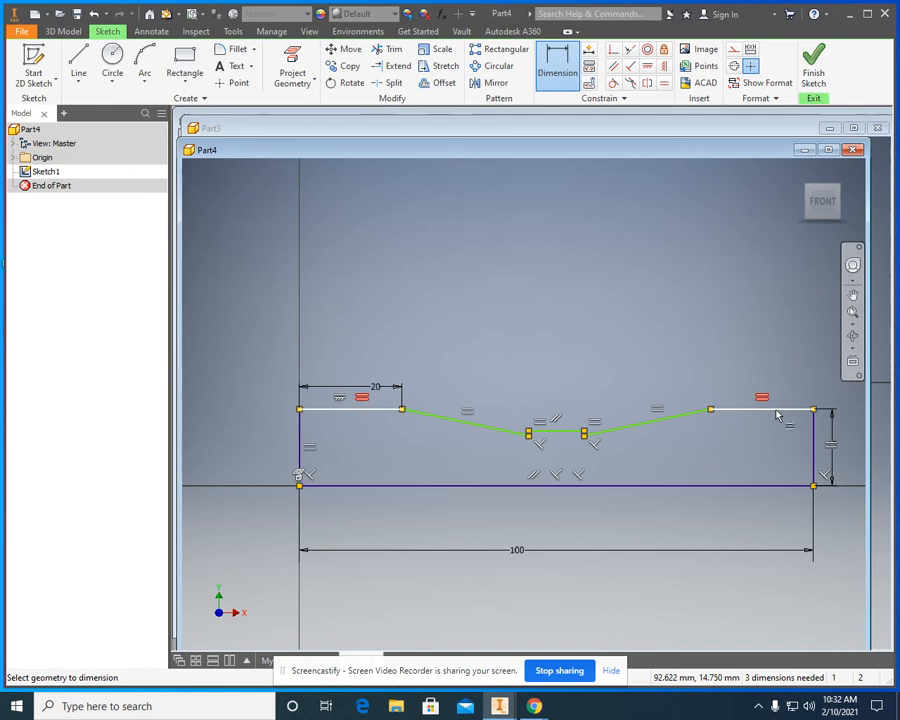
Step: Check the Part3 reference sketch and dimension the height from the bottom edge to the profile's top edge at 45 mm
mouse_move(616, 157)
left_mouse_down()
mouse_move(444, 426)
mouse_move(444, 483)
left_mouse_up()
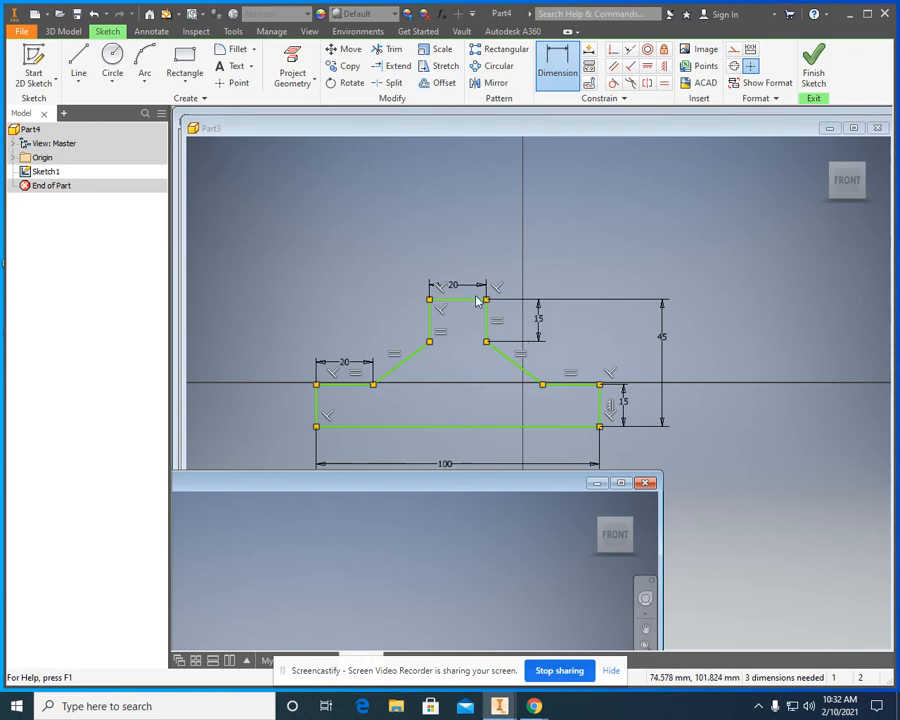
mouse_move(475, 486)
left_mouse_down()
mouse_move(679, 111)
mouse_move(584, 112)
left_mouse_up()
left_click(556, 67)
left_click(565, 444)
left_click(470, 392)
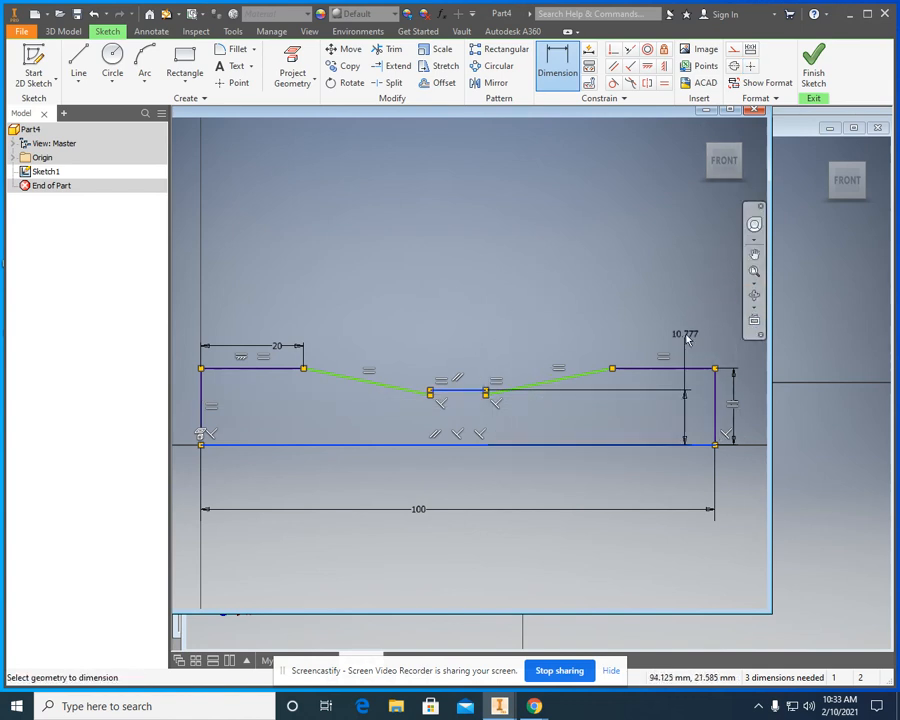
left_click(630, 212)
type("45")
key("Return")
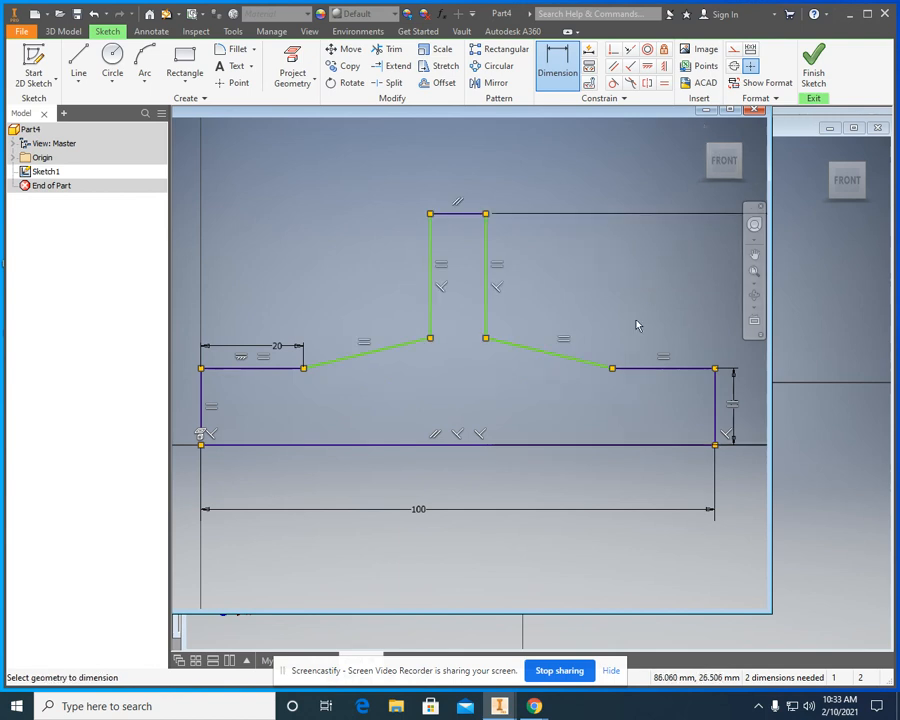
Step: Locate the overall height dimension, open its value to check it, and close it without a change
scroll(618, 340, "up", 3)
scroll(618, 340, "up", 4)
middle_click_drag(649, 336, 533, 338)
scroll(601, 282, "up", 3)
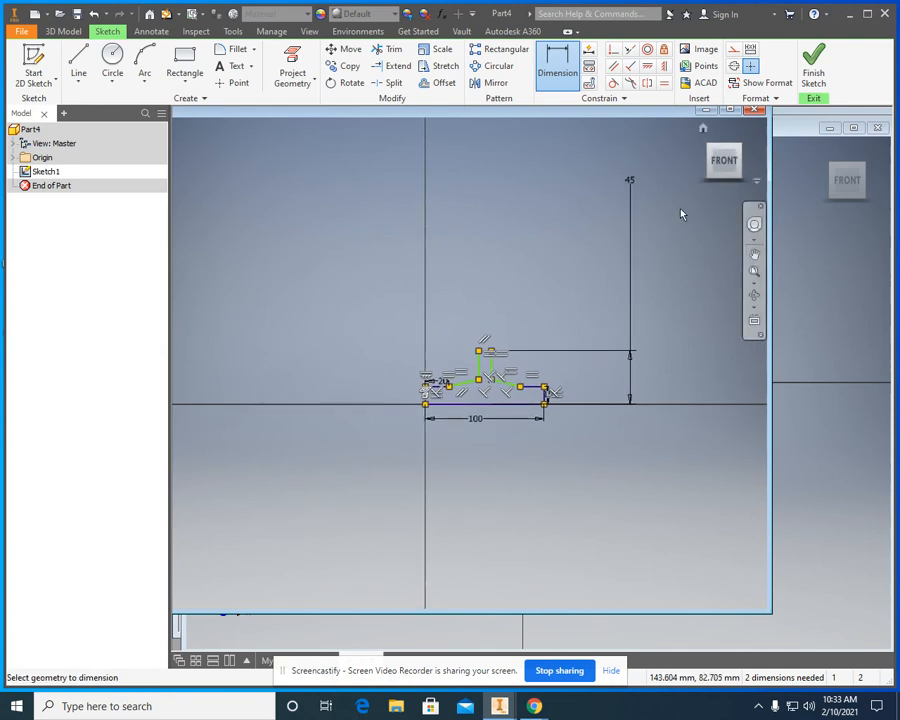
left_click(628, 180)
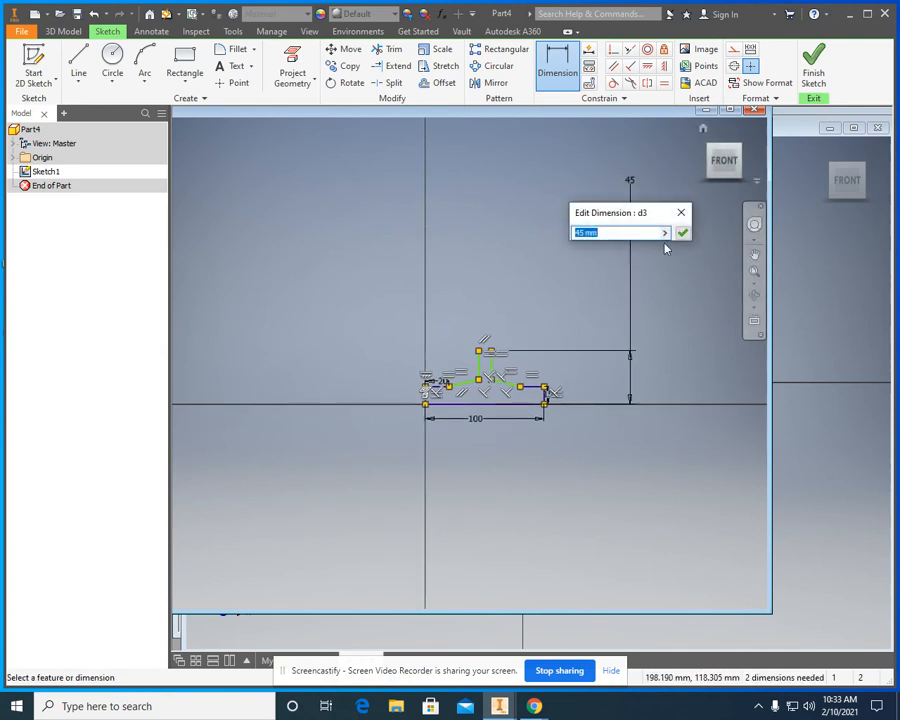
left_click(681, 212)
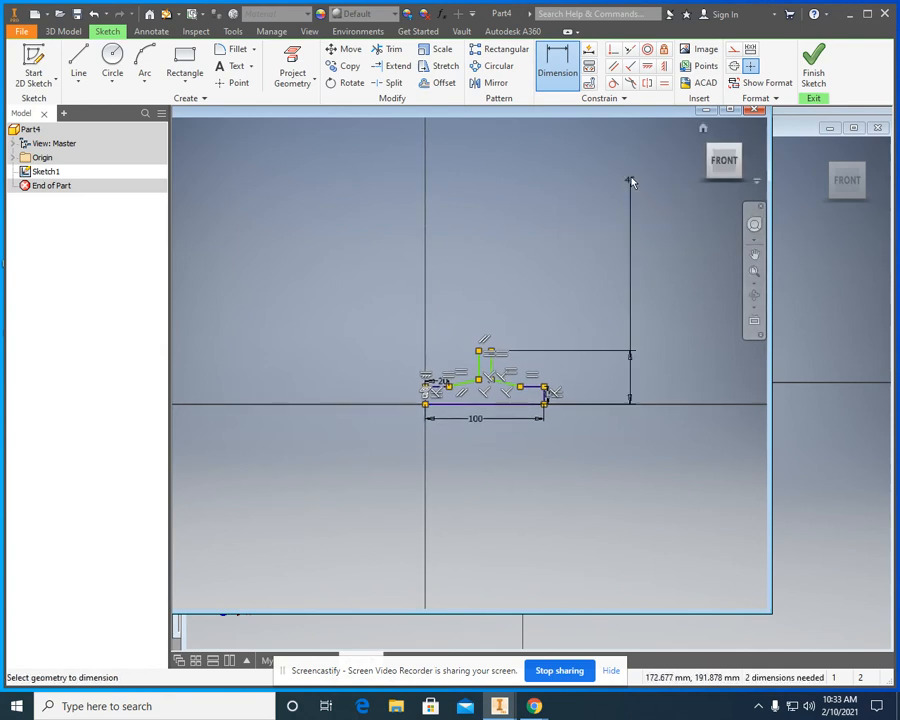
Step: Dimension the right vertical edge of the raised section at 15 mm
scroll(495, 398, "down", 5)
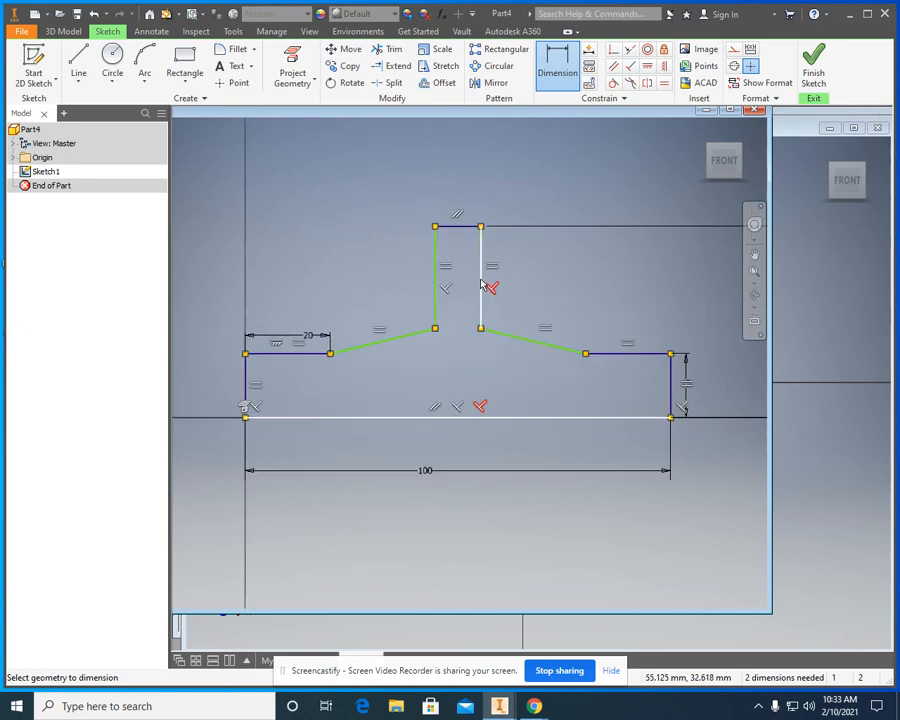
mouse_move(611, 116)
left_mouse_down()
mouse_move(626, 478)
mouse_move(665, 255)
mouse_move(667, 167)
left_mouse_up()
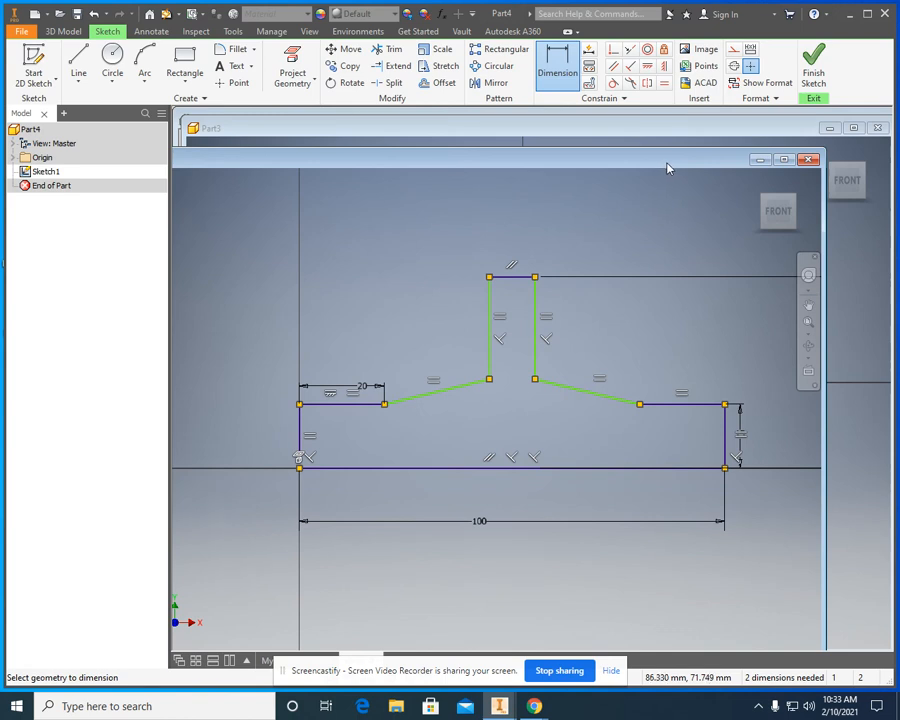
left_click(535, 368)
left_click(622, 338)
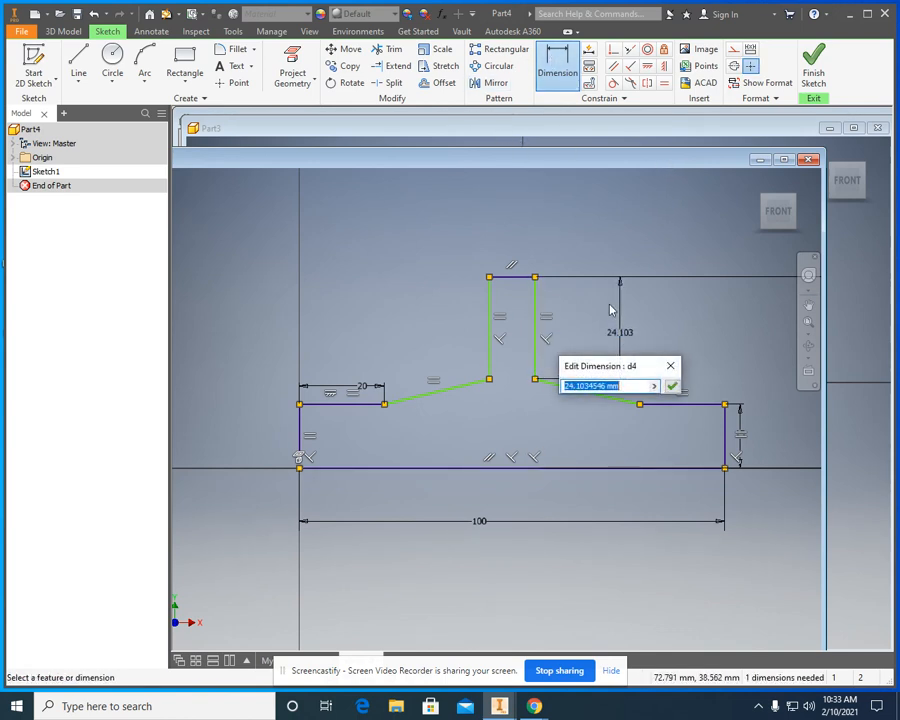
type("15")
key("Return")
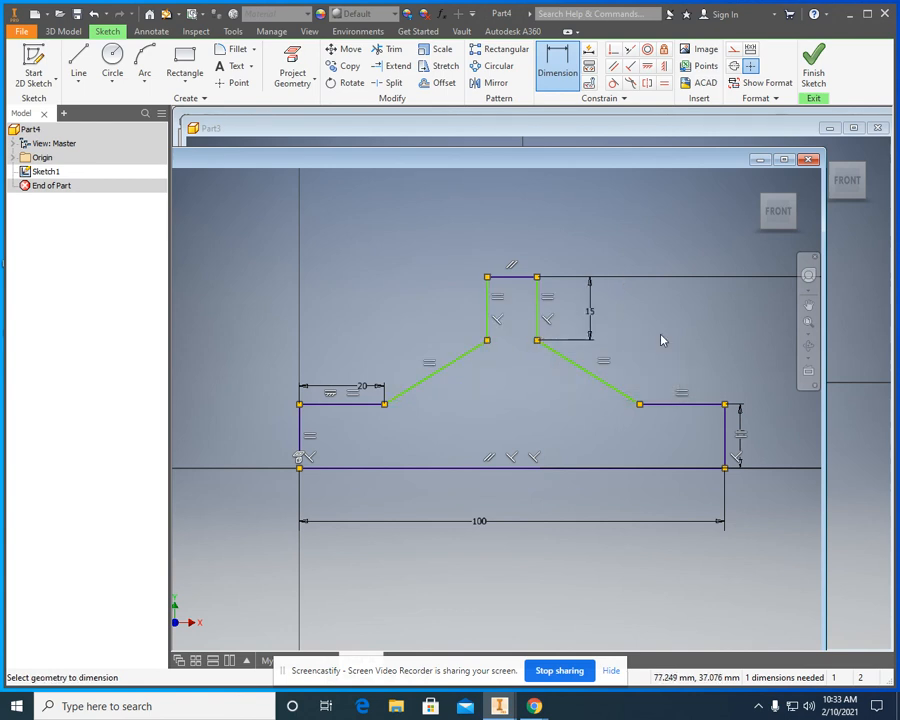
scroll(688, 381, "down", 3)
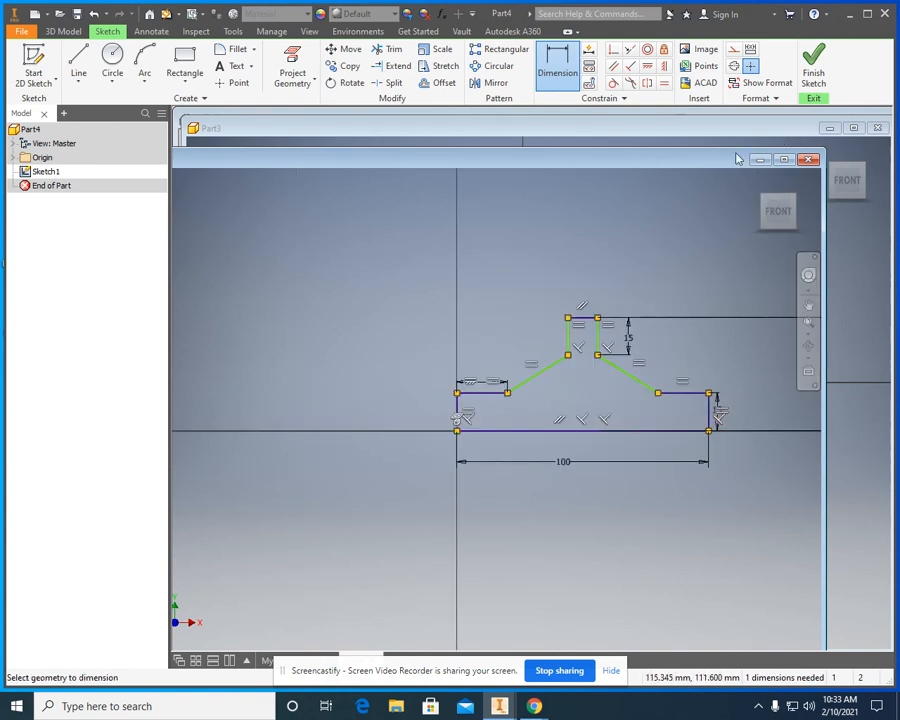
middle_click_drag(675, 347, 500, 350)
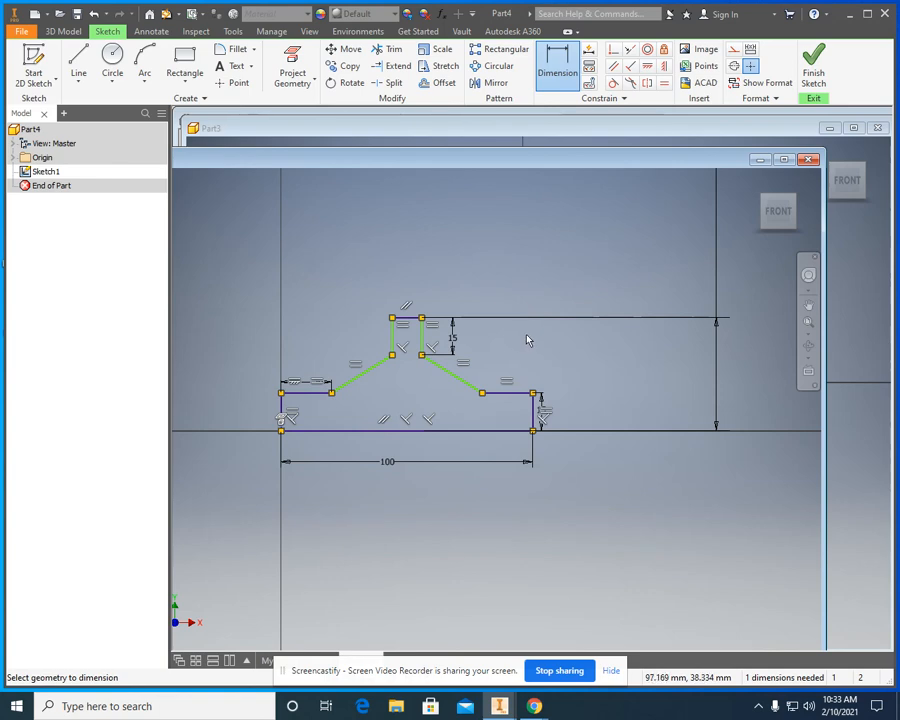
Step: Check the Part3 reference sketch and dimension the top edge of the profile's raised section at 20 mm
mouse_move(603, 165)
left_mouse_down()
mouse_move(668, 531)
mouse_move(683, 261)
mouse_move(627, 585)
mouse_move(653, 400)
left_mouse_up()
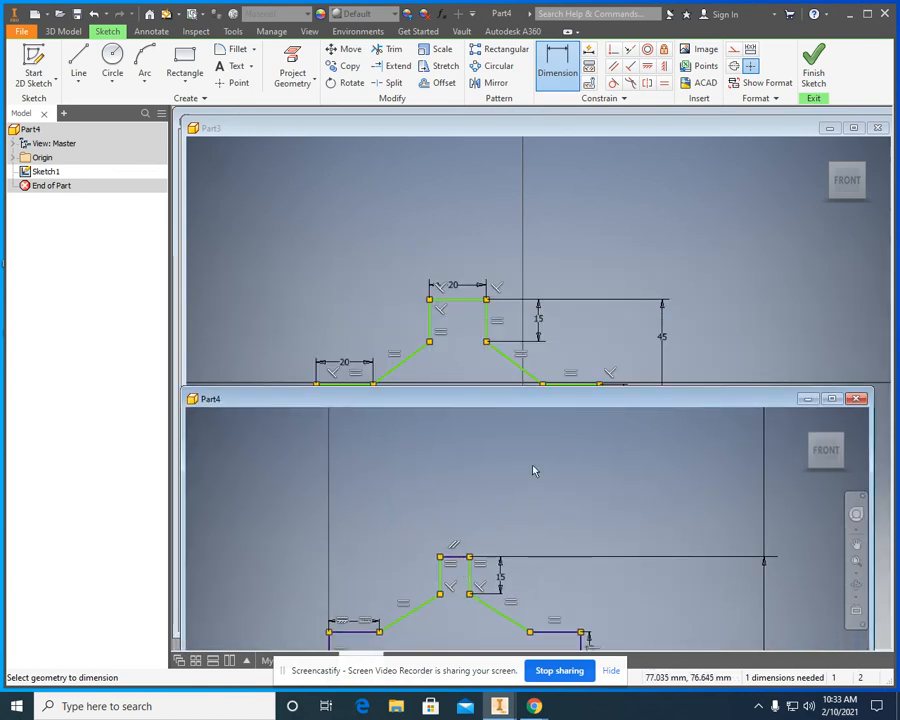
mouse_move(540, 410)
left_mouse_down()
mouse_move(571, 370)
mouse_move(578, 215)
mouse_move(552, 218)
left_mouse_up()
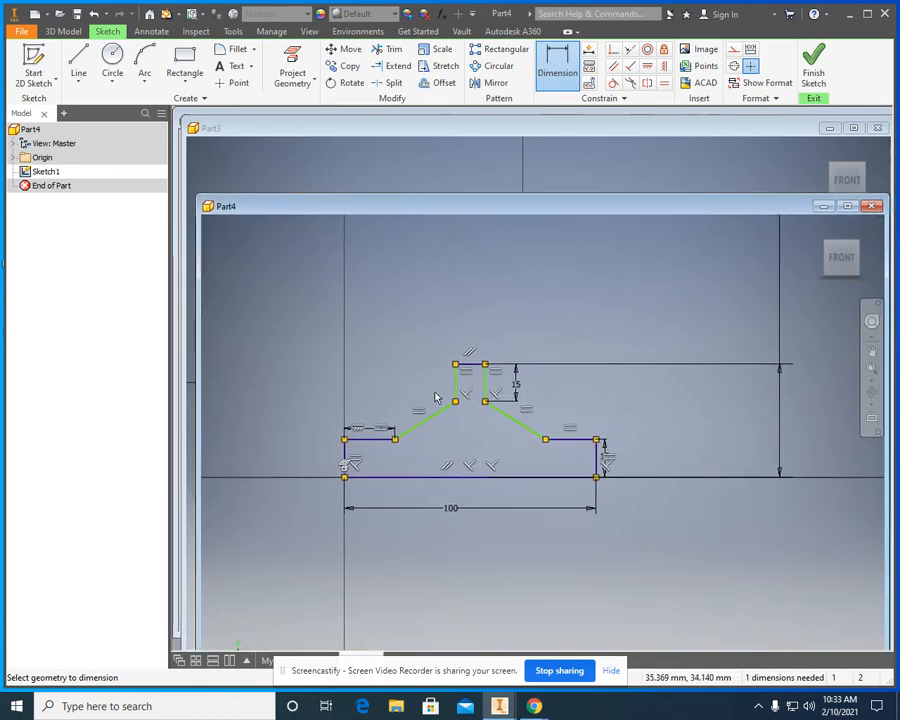
scroll(507, 383, "up", 3)
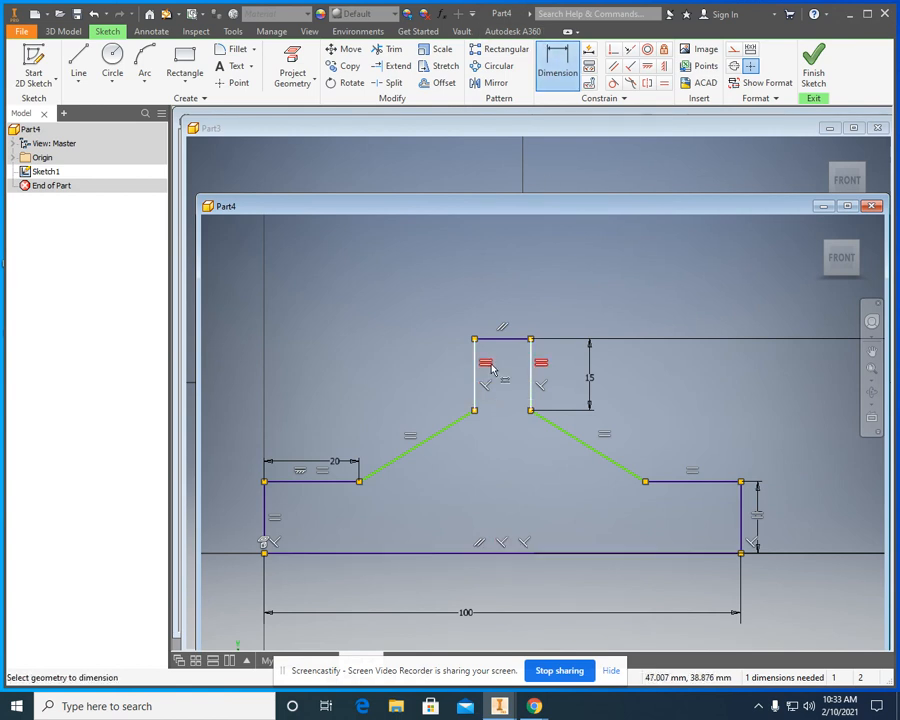
left_click(518, 340)
left_click(517, 294)
type("20")
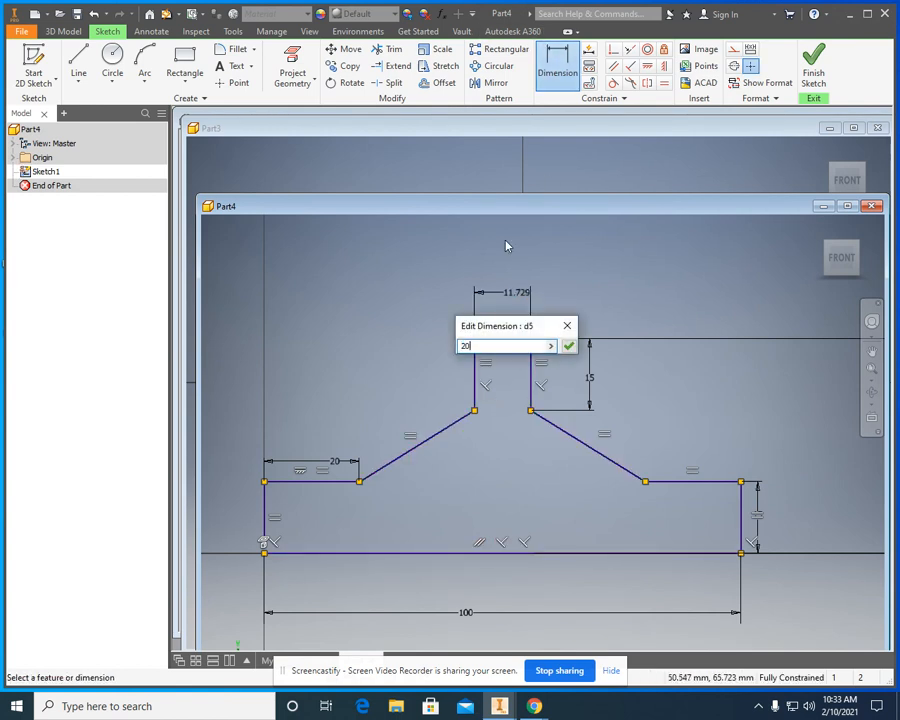
key("Return")
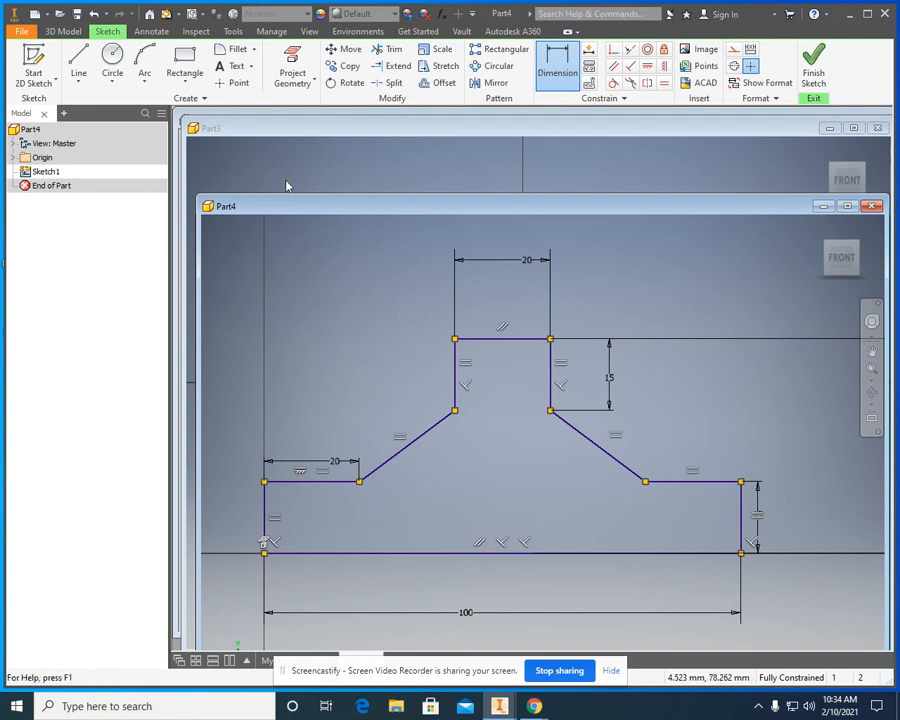
left_click_drag(335, 204, 322, 118)
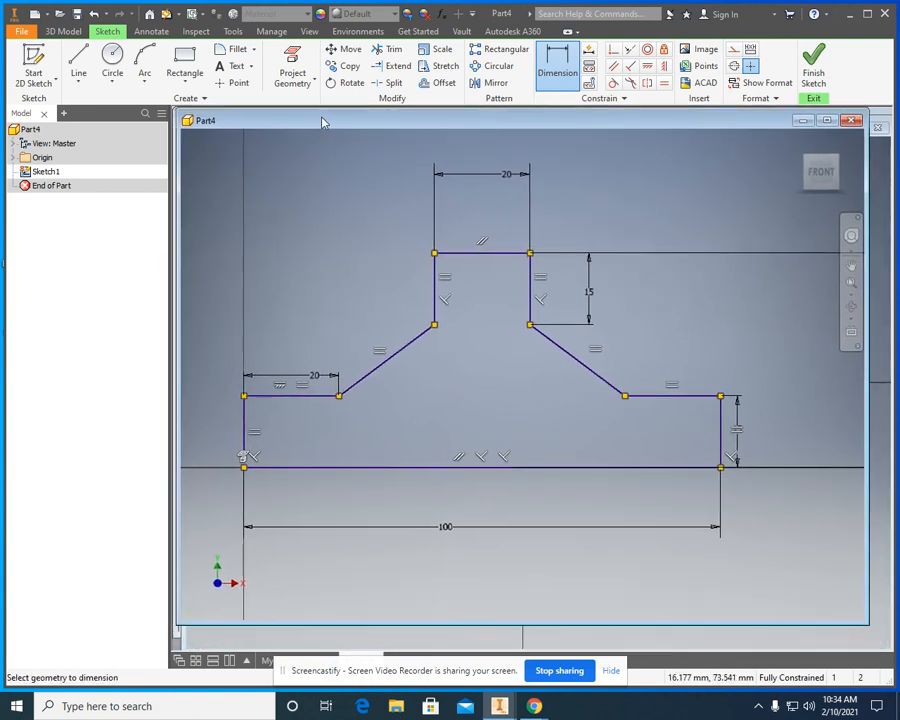
Step: Finish the sketch and reopen Sketch1 for editing
right_click(42, 173)
left_click(72, 216)
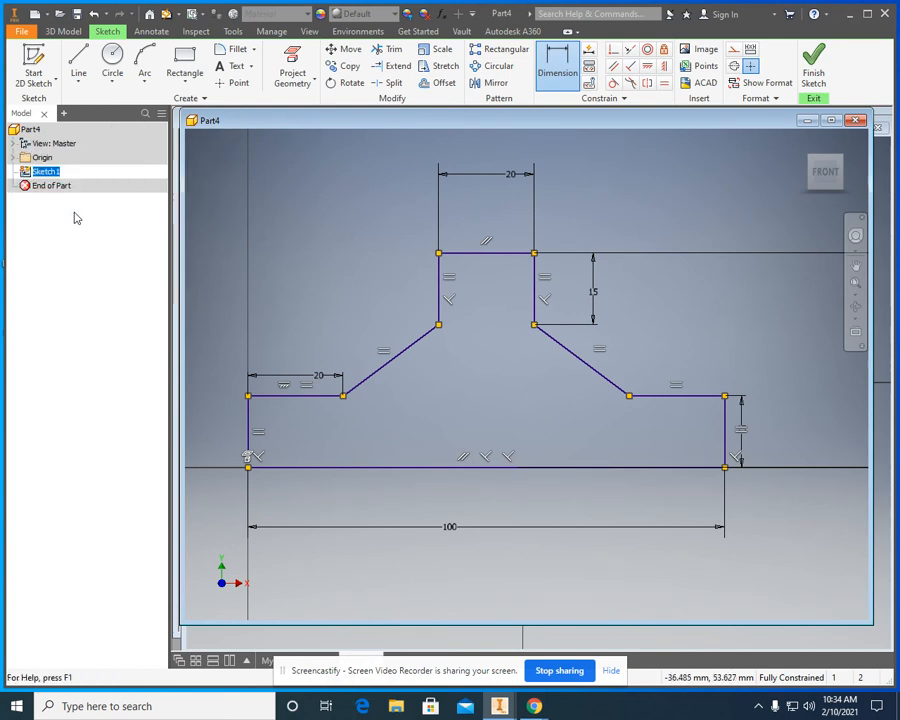
right_click(48, 175)
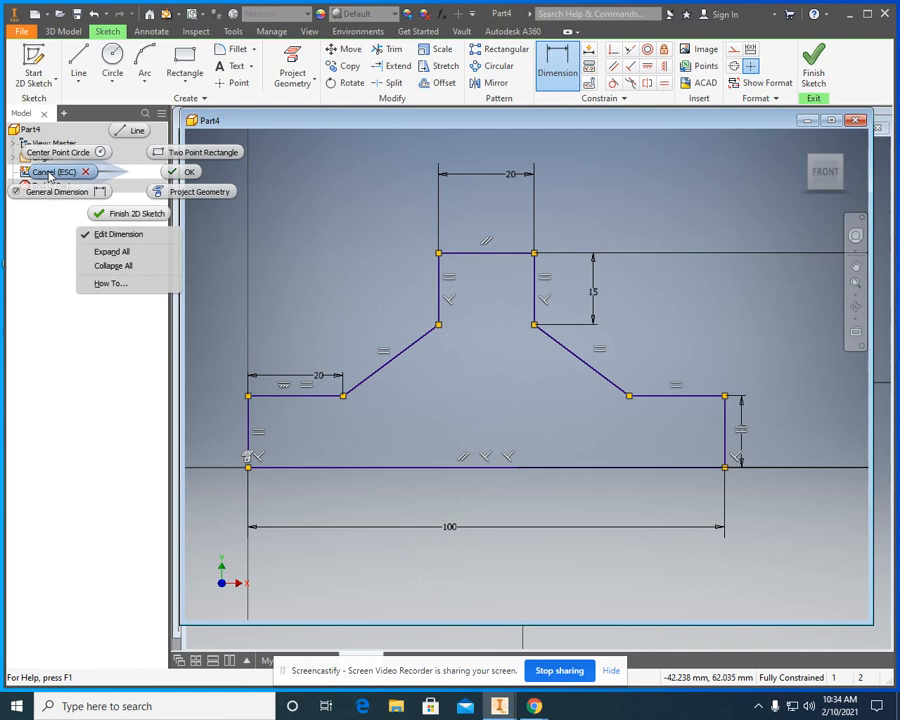
left_click(33, 266)
left_click(809, 74)
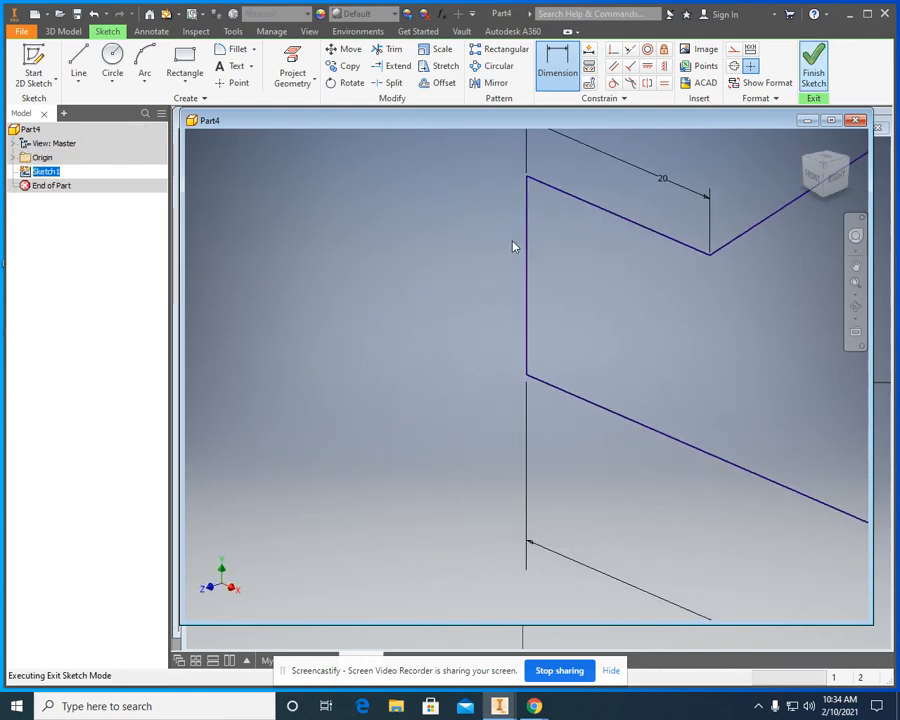
right_click(37, 175)
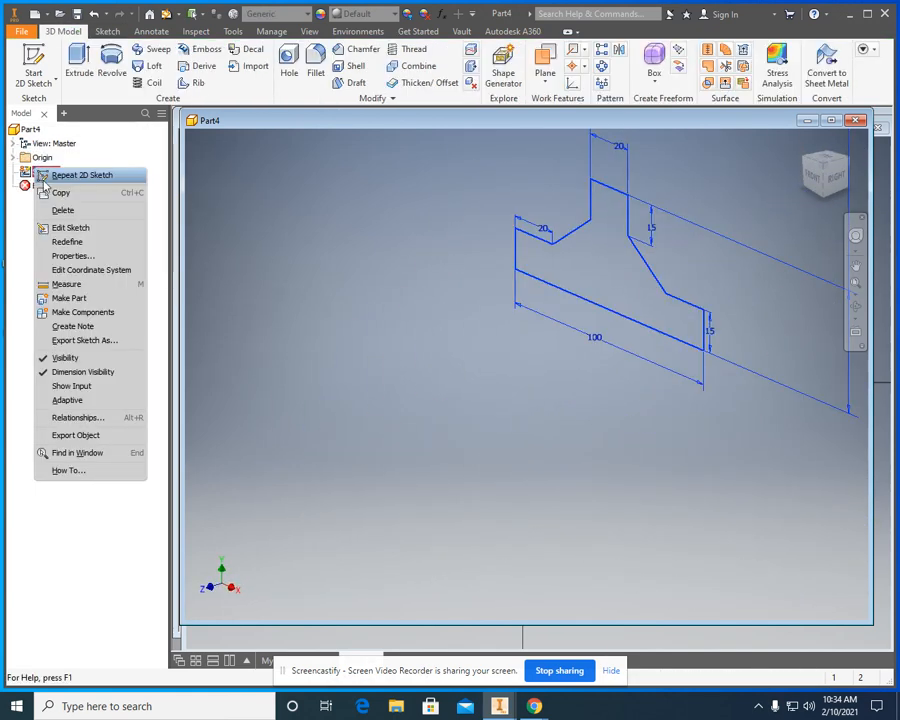
left_click(79, 232)
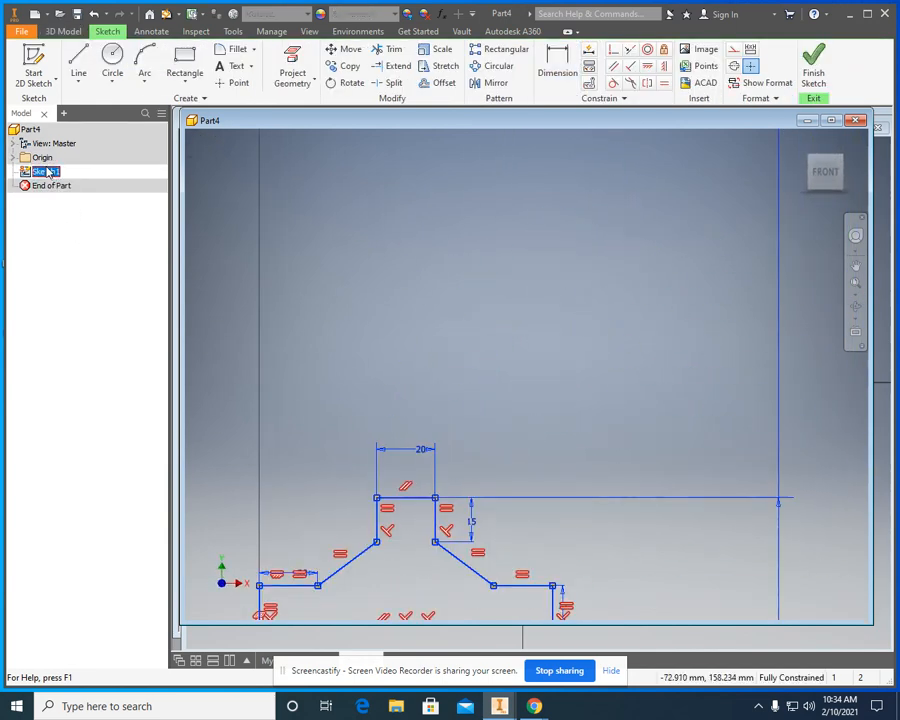
Step: Hide all constraint symbols in Sketch1
right_click(48, 172)
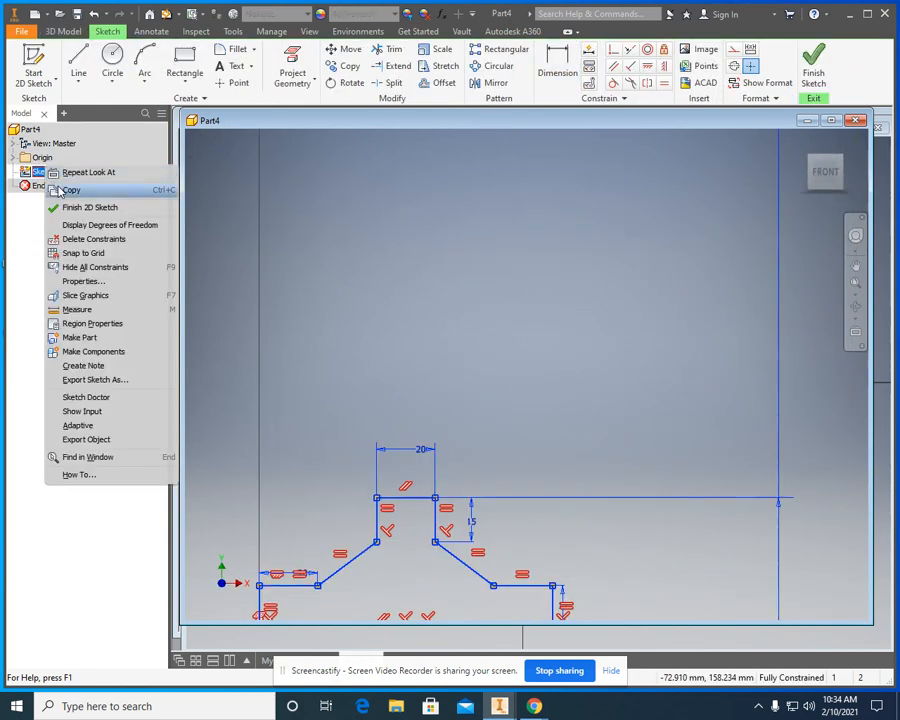
left_click(70, 267)
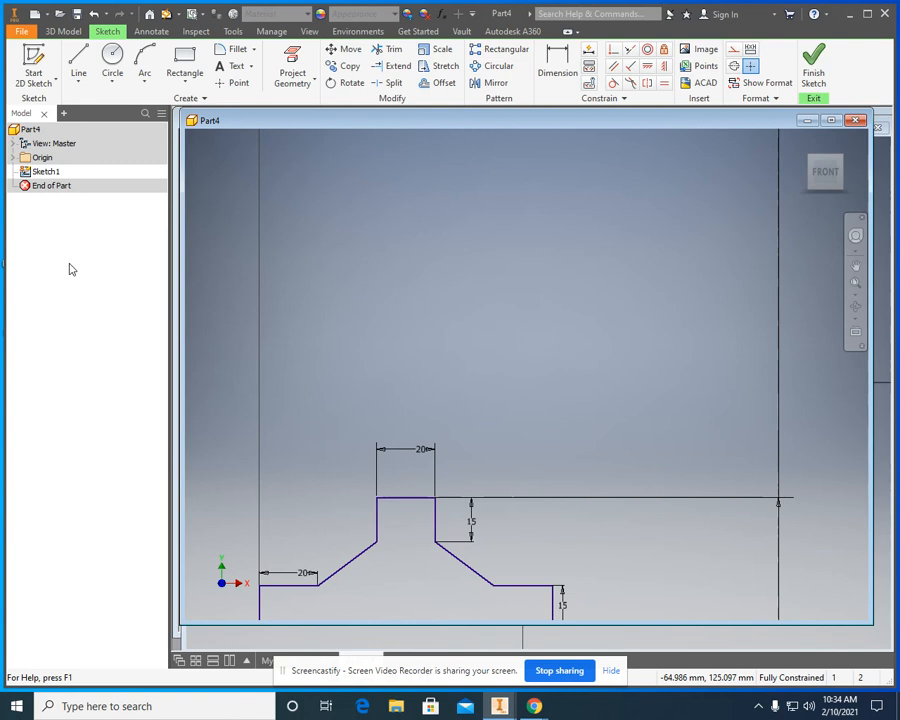
Step: Delete all constraints from Sketch1 and undo the deletion
right_click(45, 172)
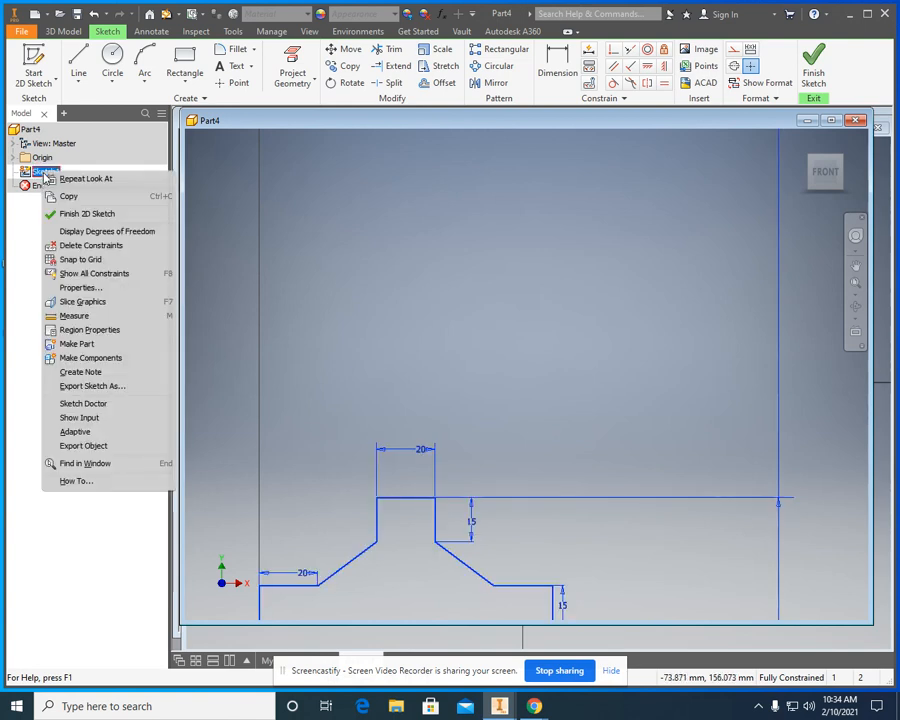
left_click(72, 247)
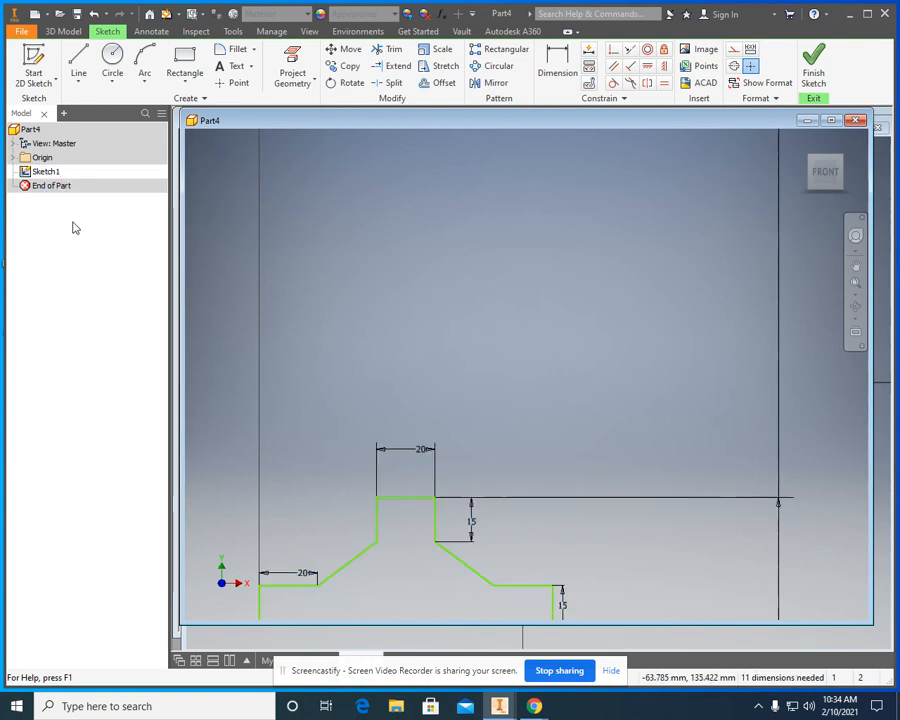
left_click(93, 13)
Step: Show all constraints in Sketch1 and try to move the profile's top edge upward to test them
right_click(45, 172)
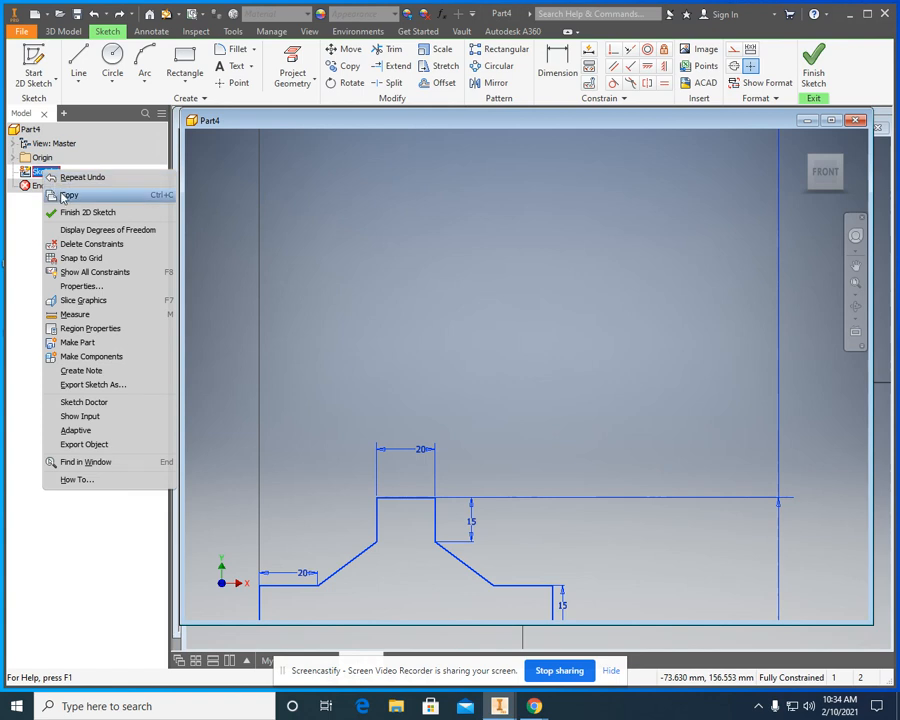
left_click(85, 272)
mouse_move(277, 476)
middle_mouse_down()
mouse_move(279, 348)
mouse_move(309, 304)
middle_mouse_up()
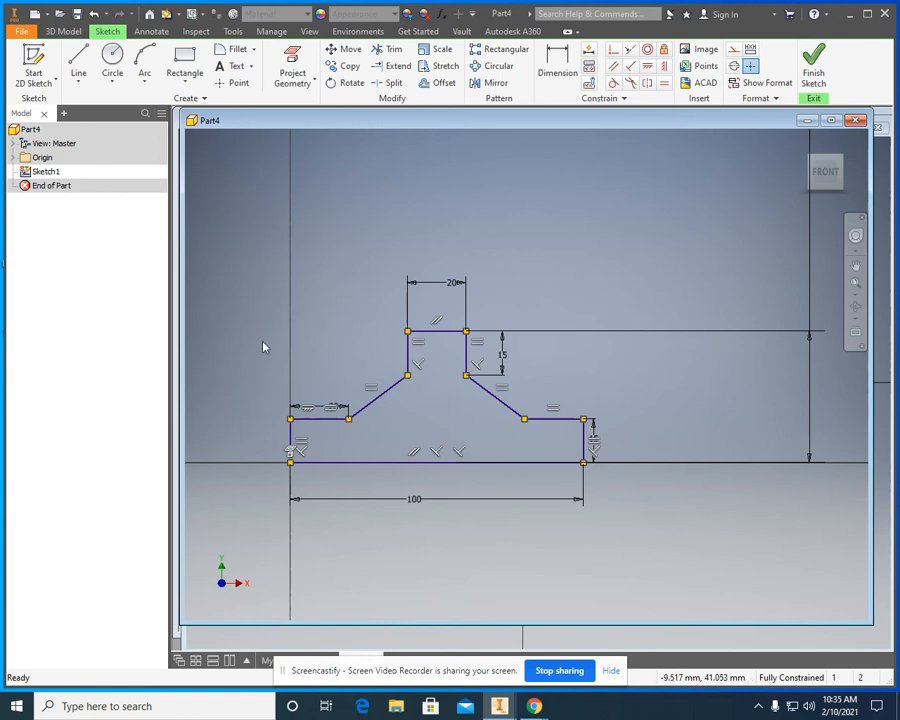
left_click_drag(449, 330, 449, 301)
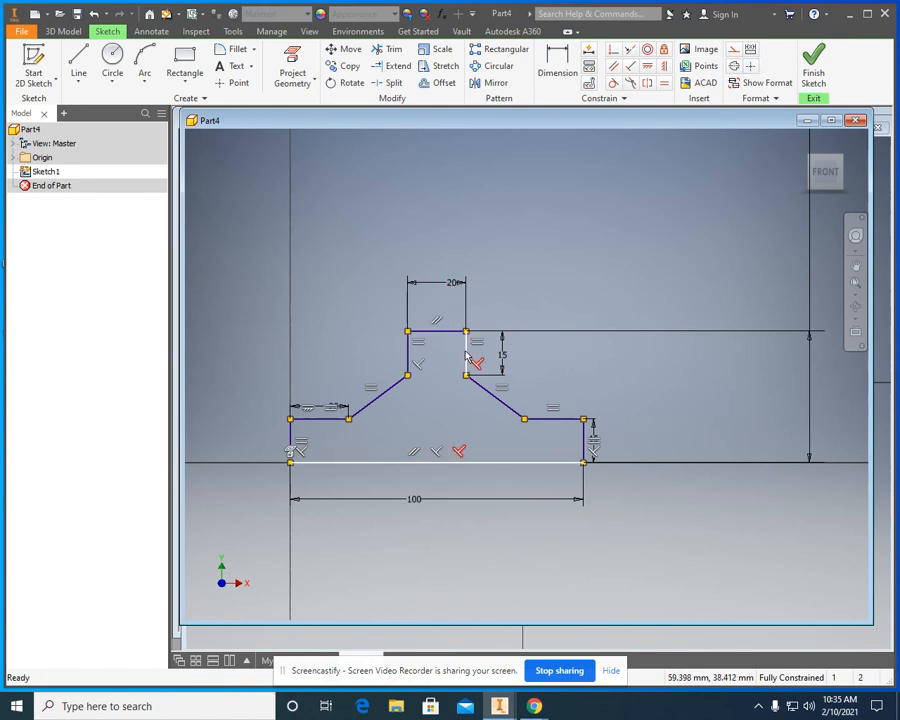